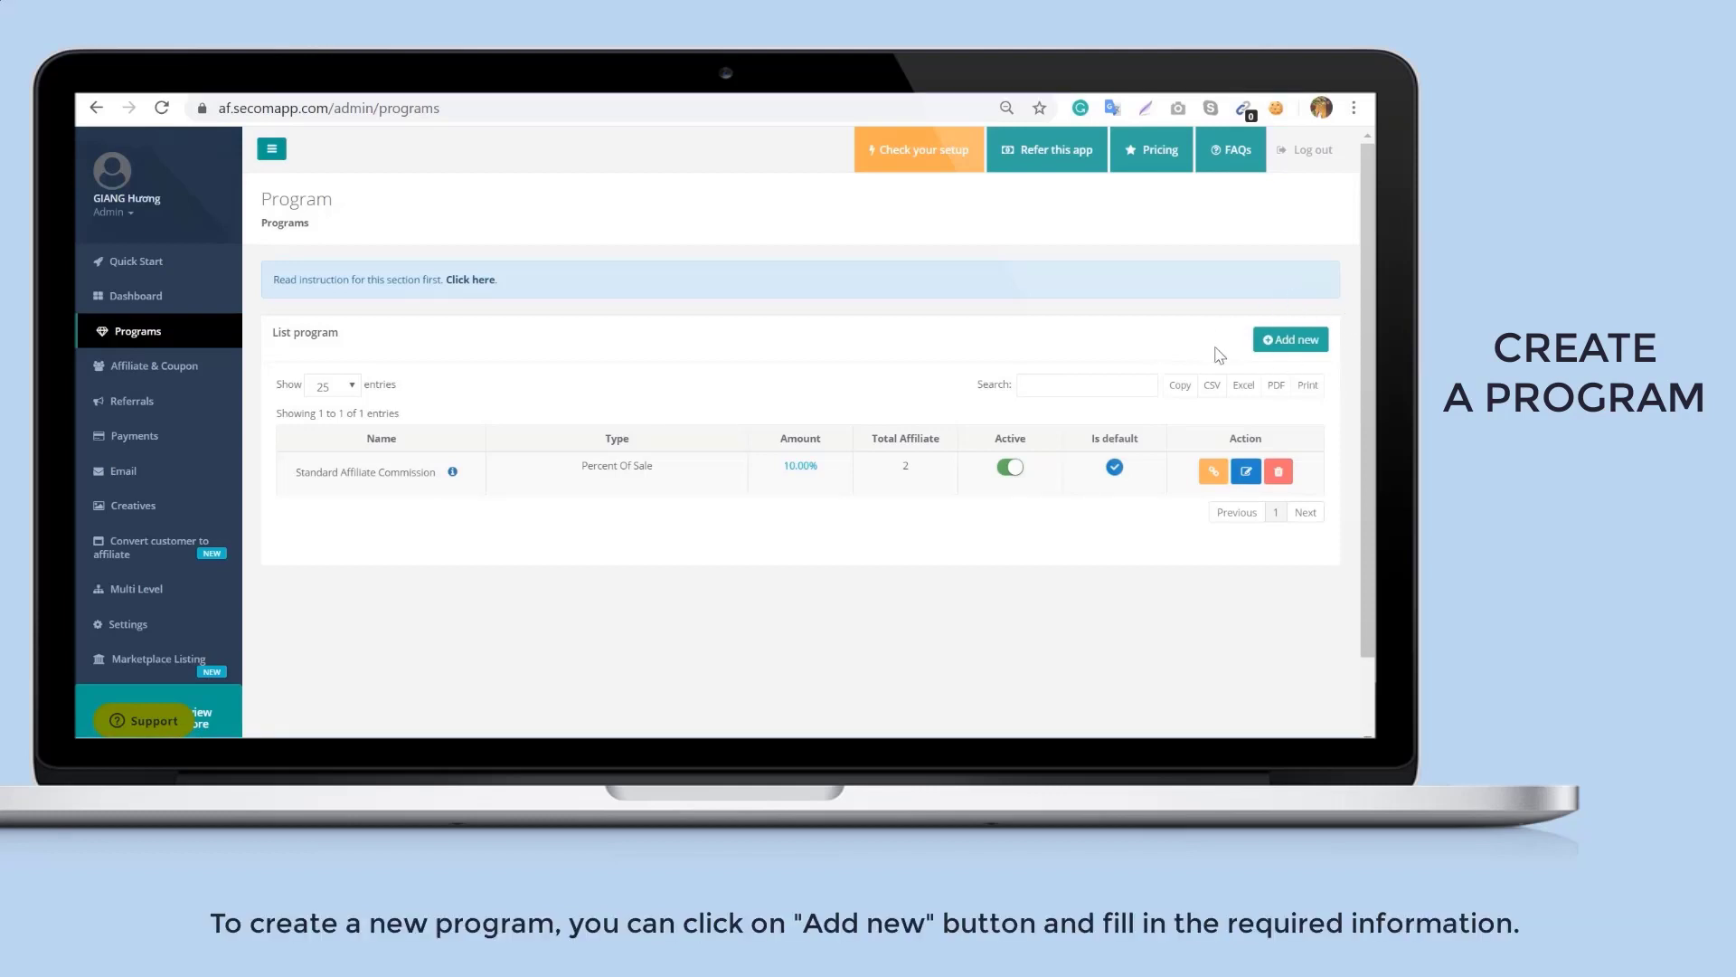
pyautogui.click(1296, 343)
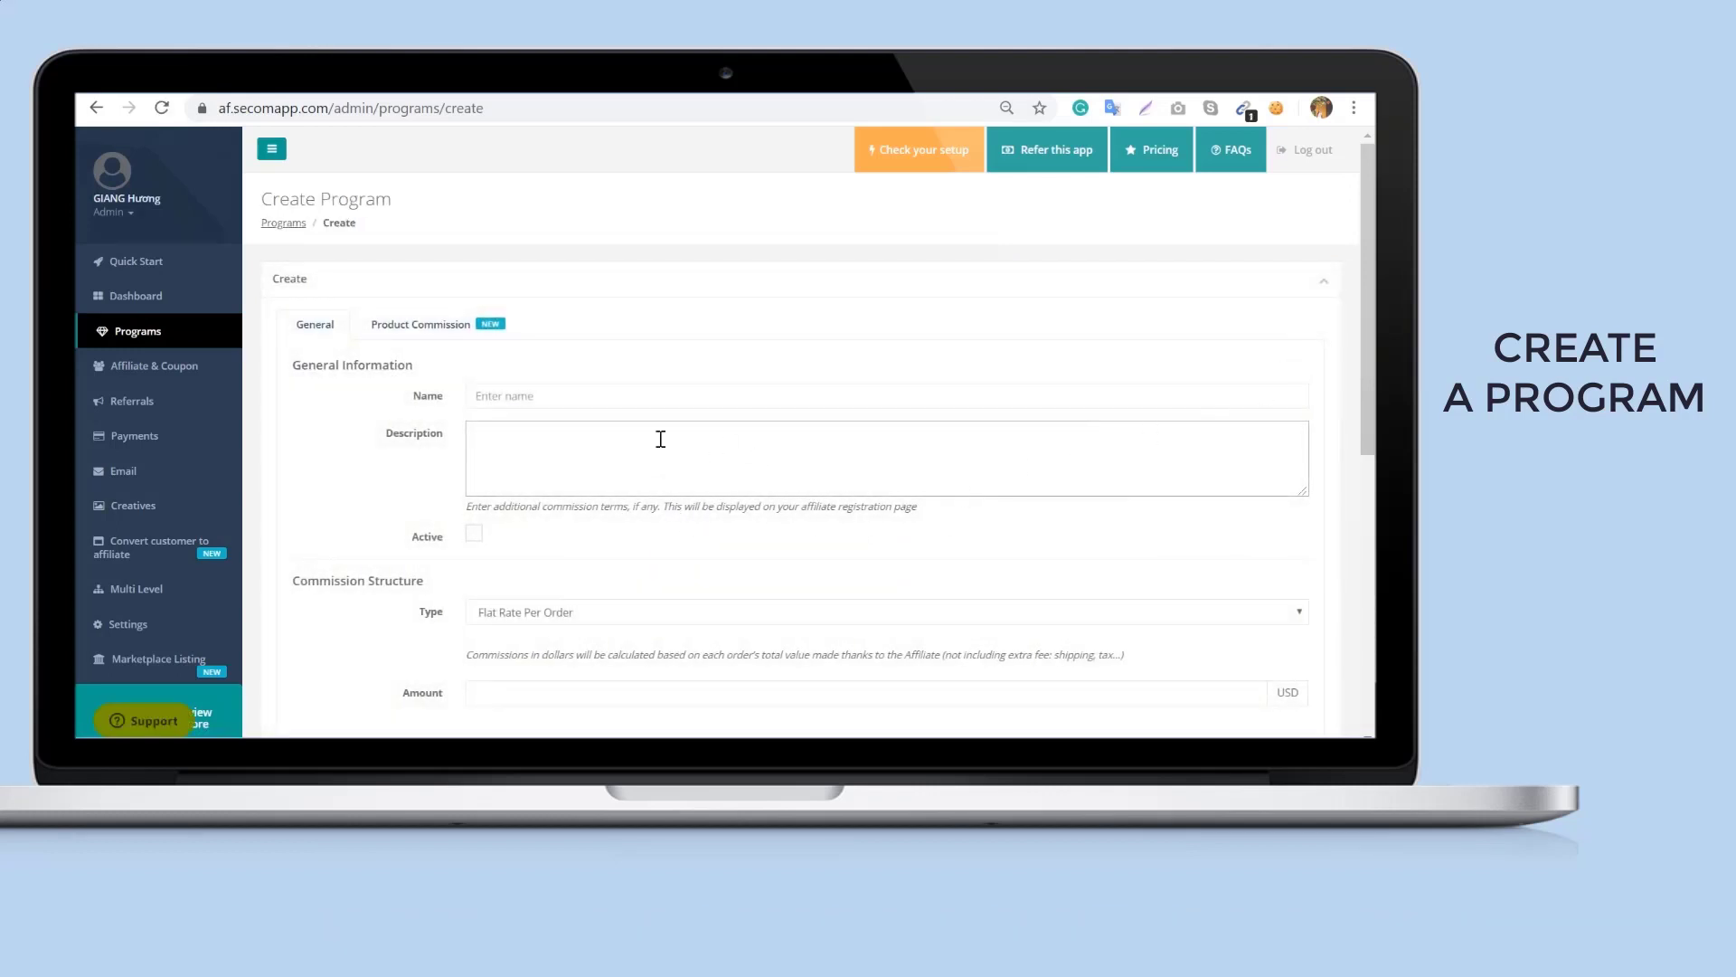
pyautogui.scroll(-1, 688, 633)
pyautogui.click(602, 514)
pyautogui.click(579, 547)
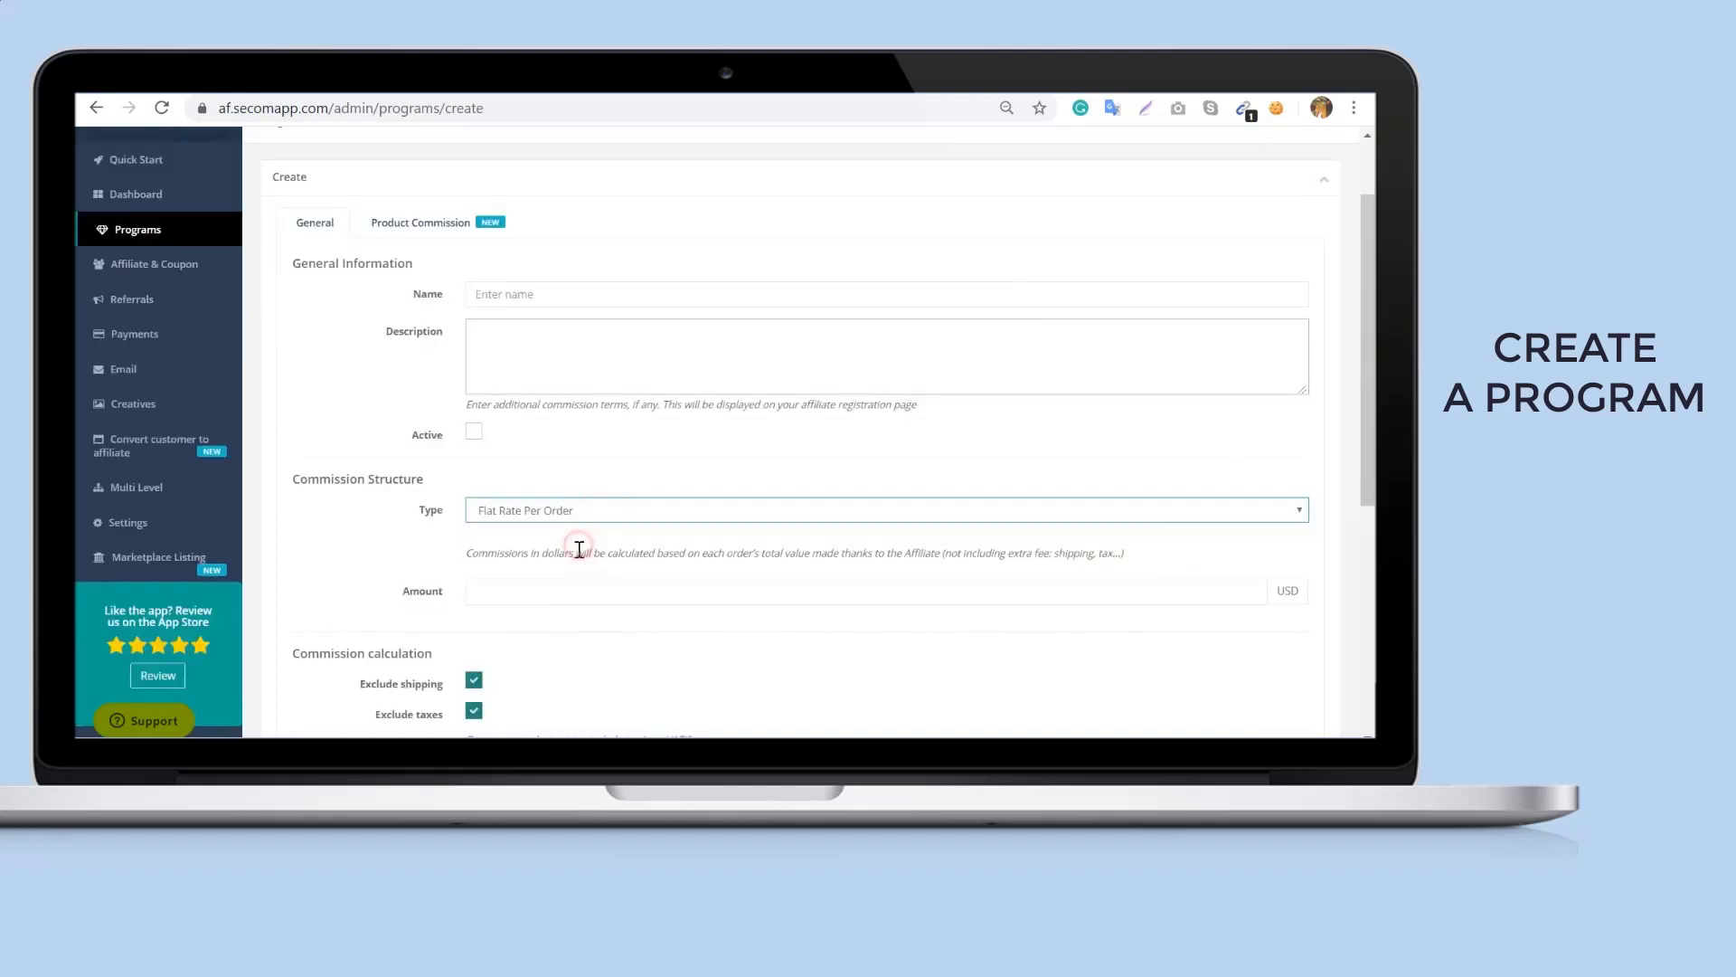
pyautogui.click(555, 589)
pyautogui.write('20')
pyautogui.press('Return')
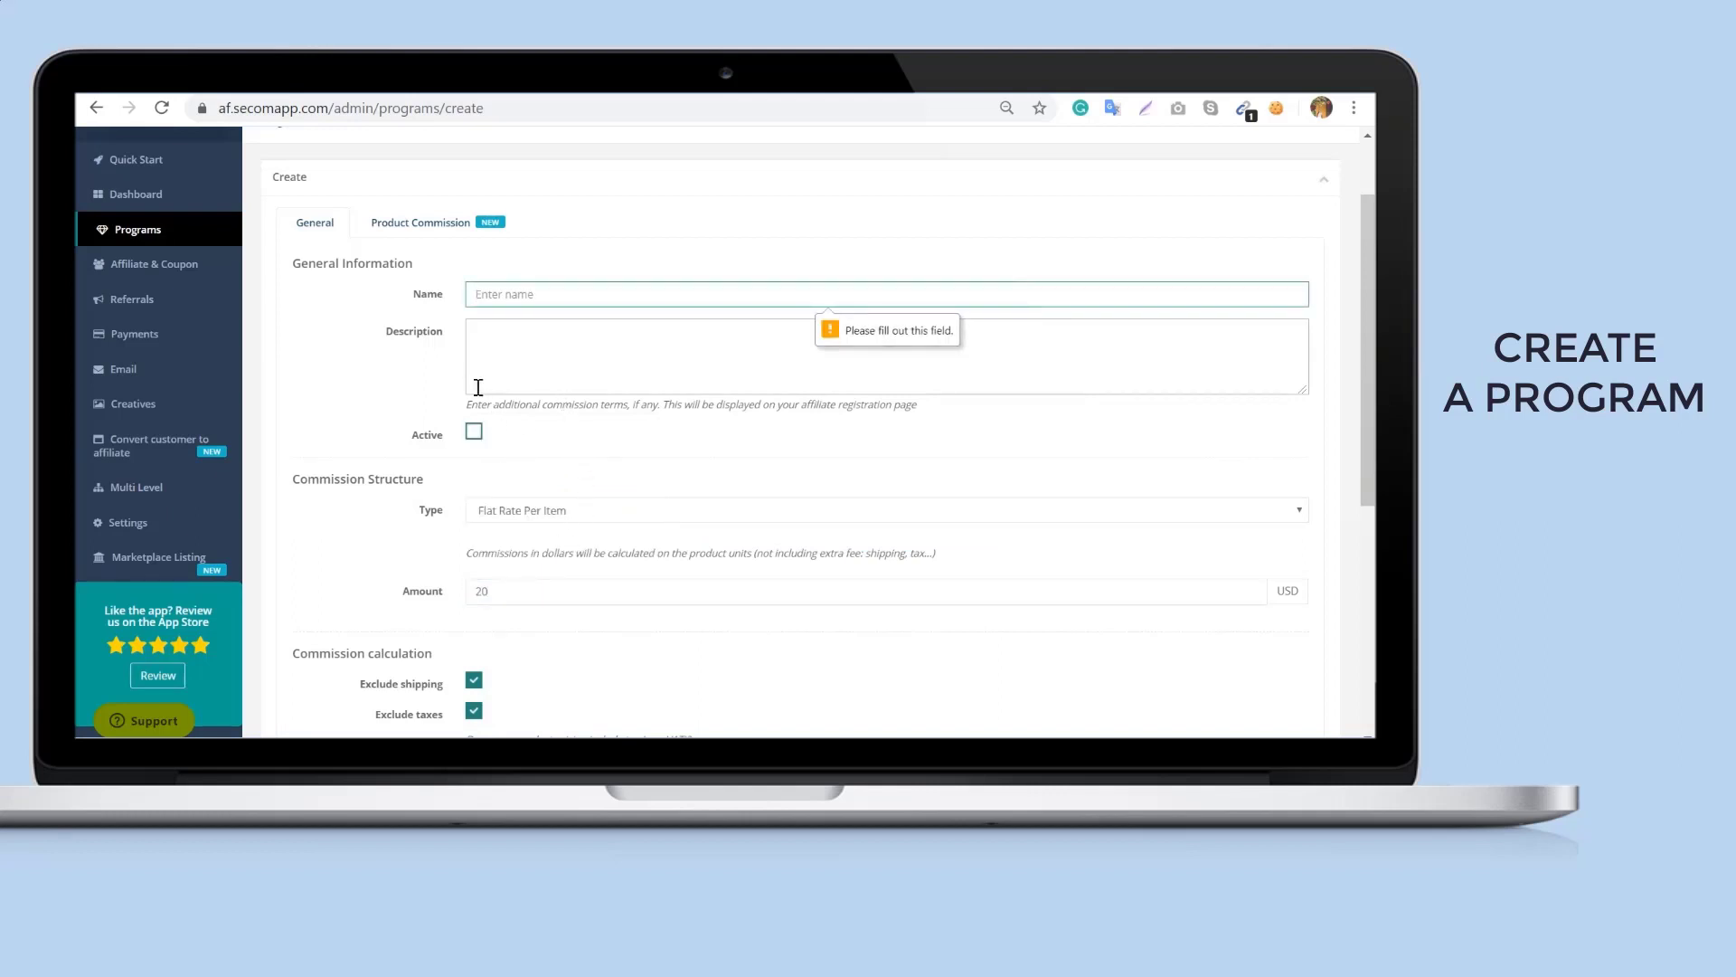
pyautogui.click(475, 433)
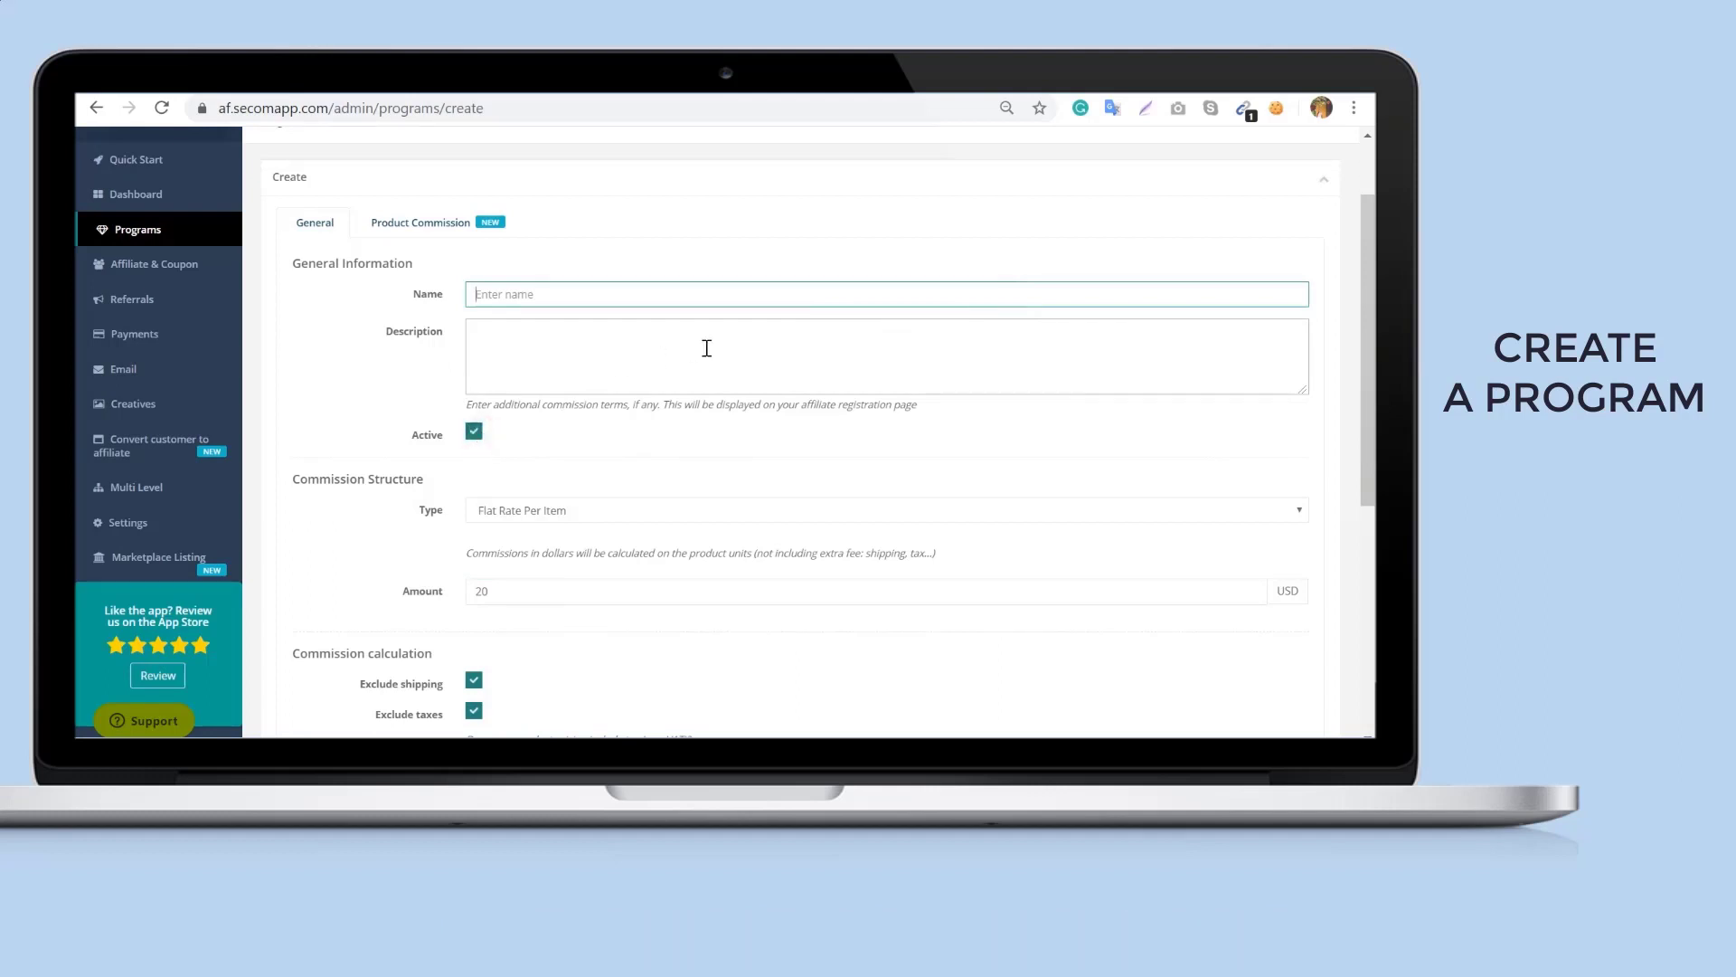
pyautogui.scroll(-5, 705, 351)
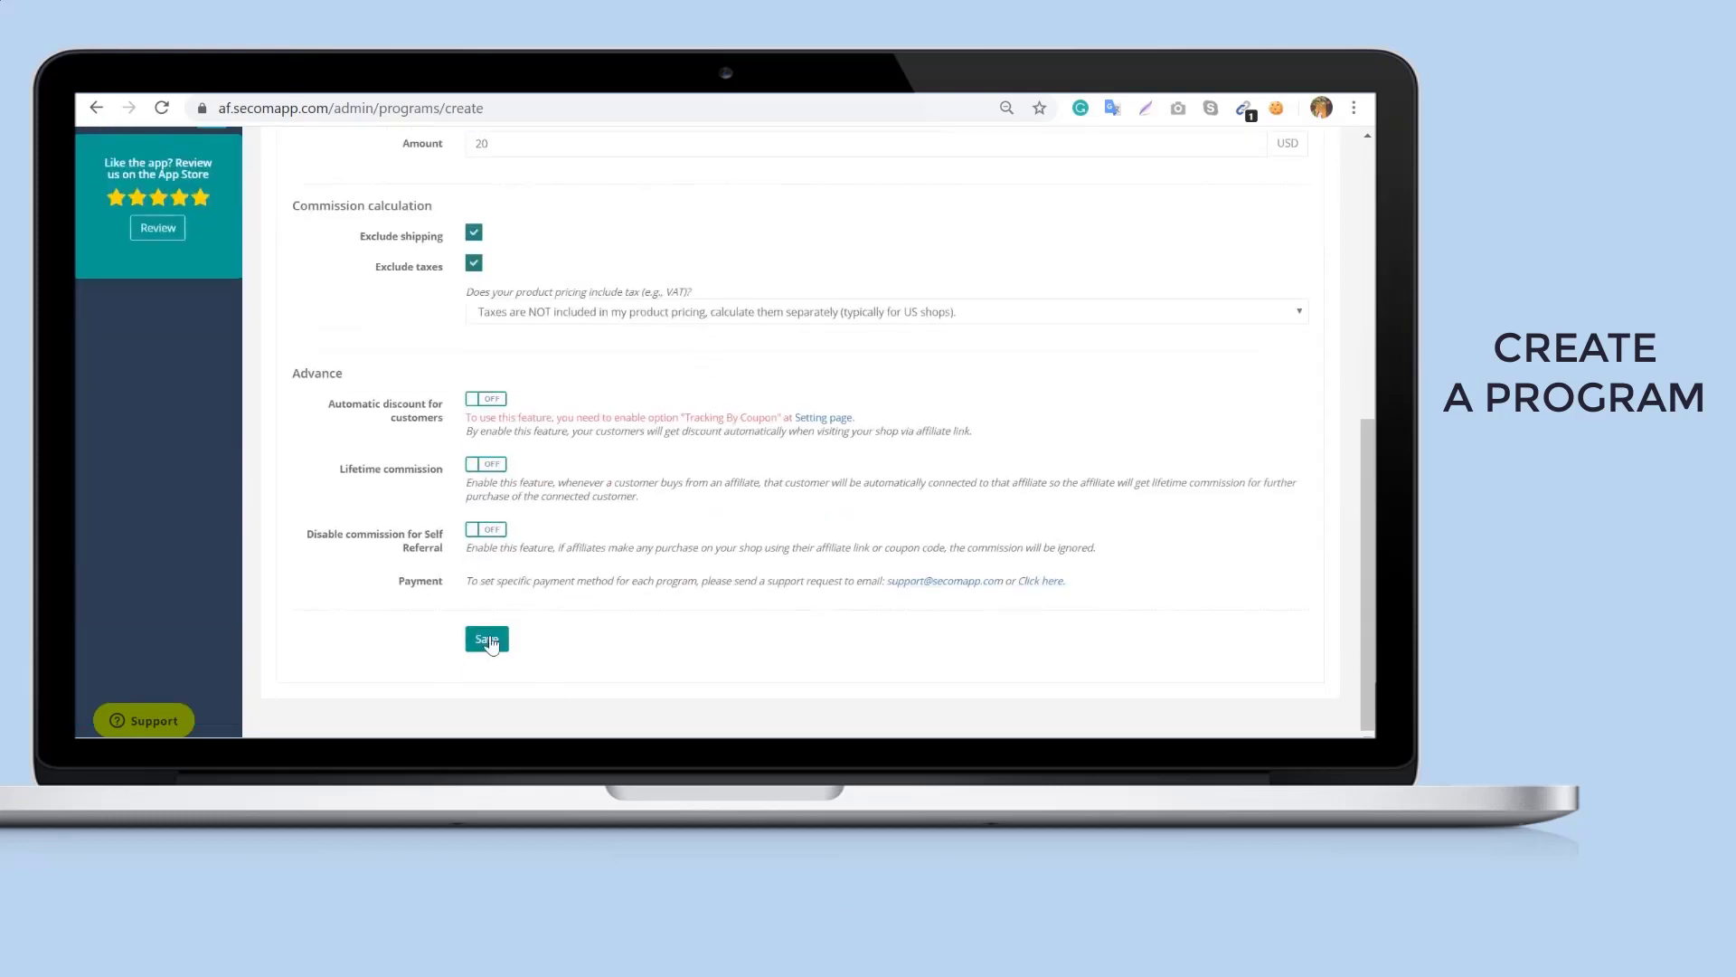
pyautogui.click(491, 637)
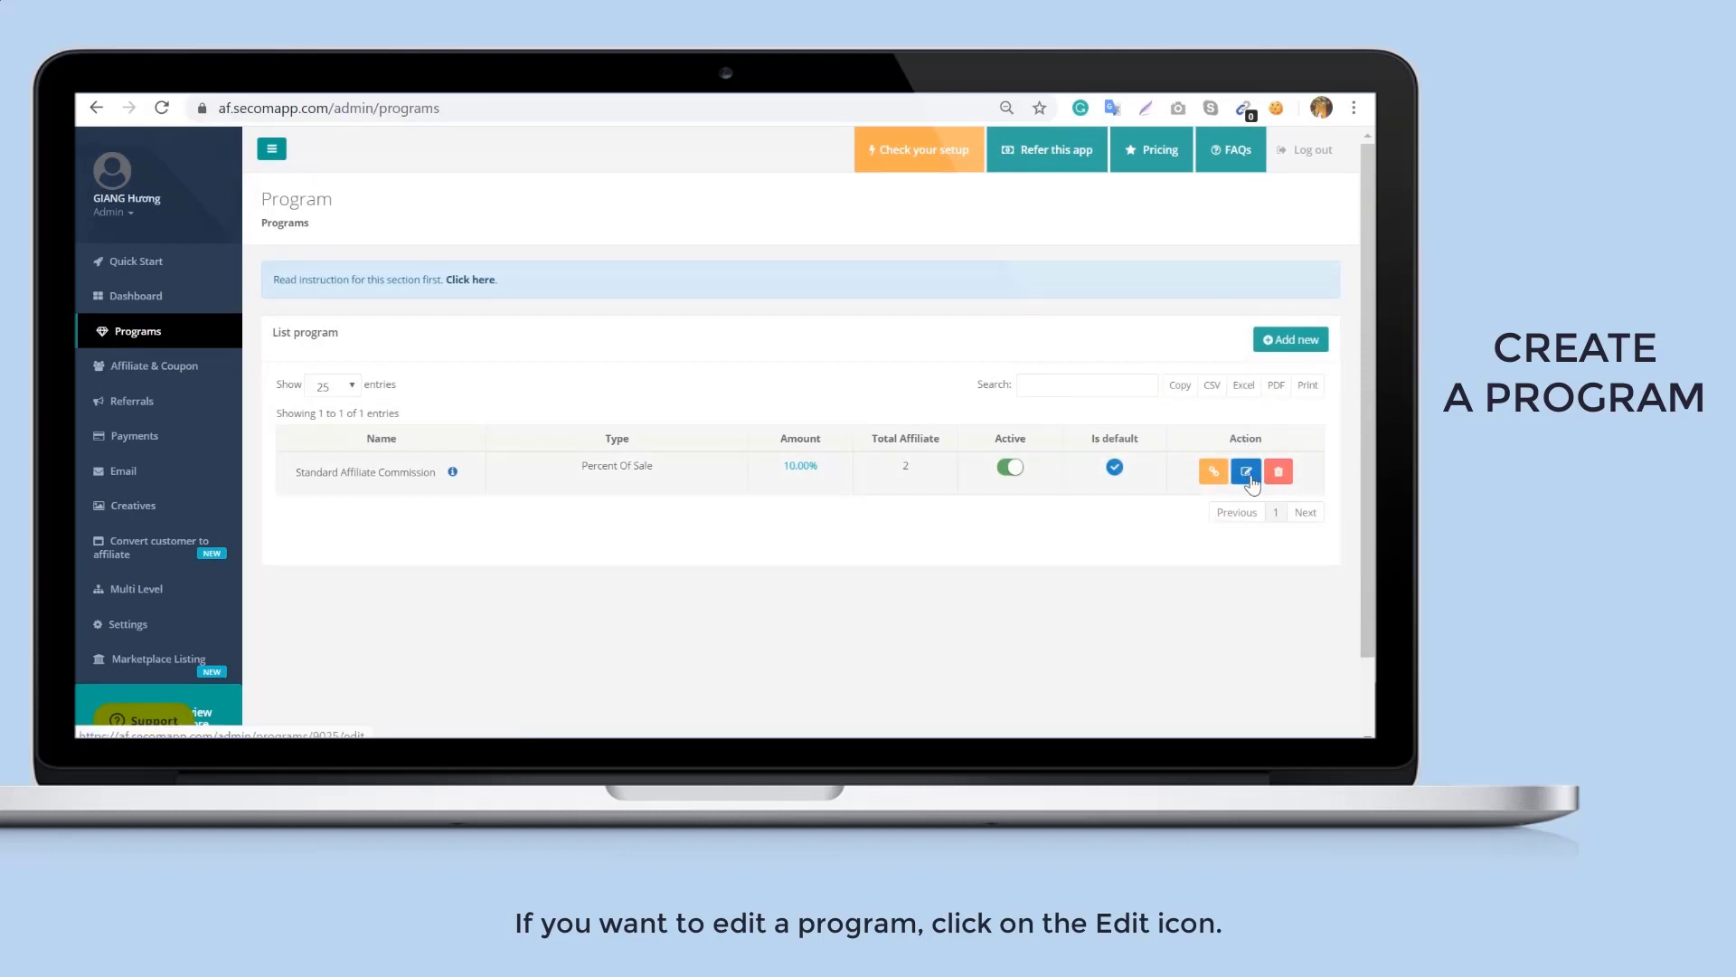
# Change the Standard Affiliate Commission amount from 10.00 to 12.00 percent of sale and save
pyautogui.click(1248, 474)
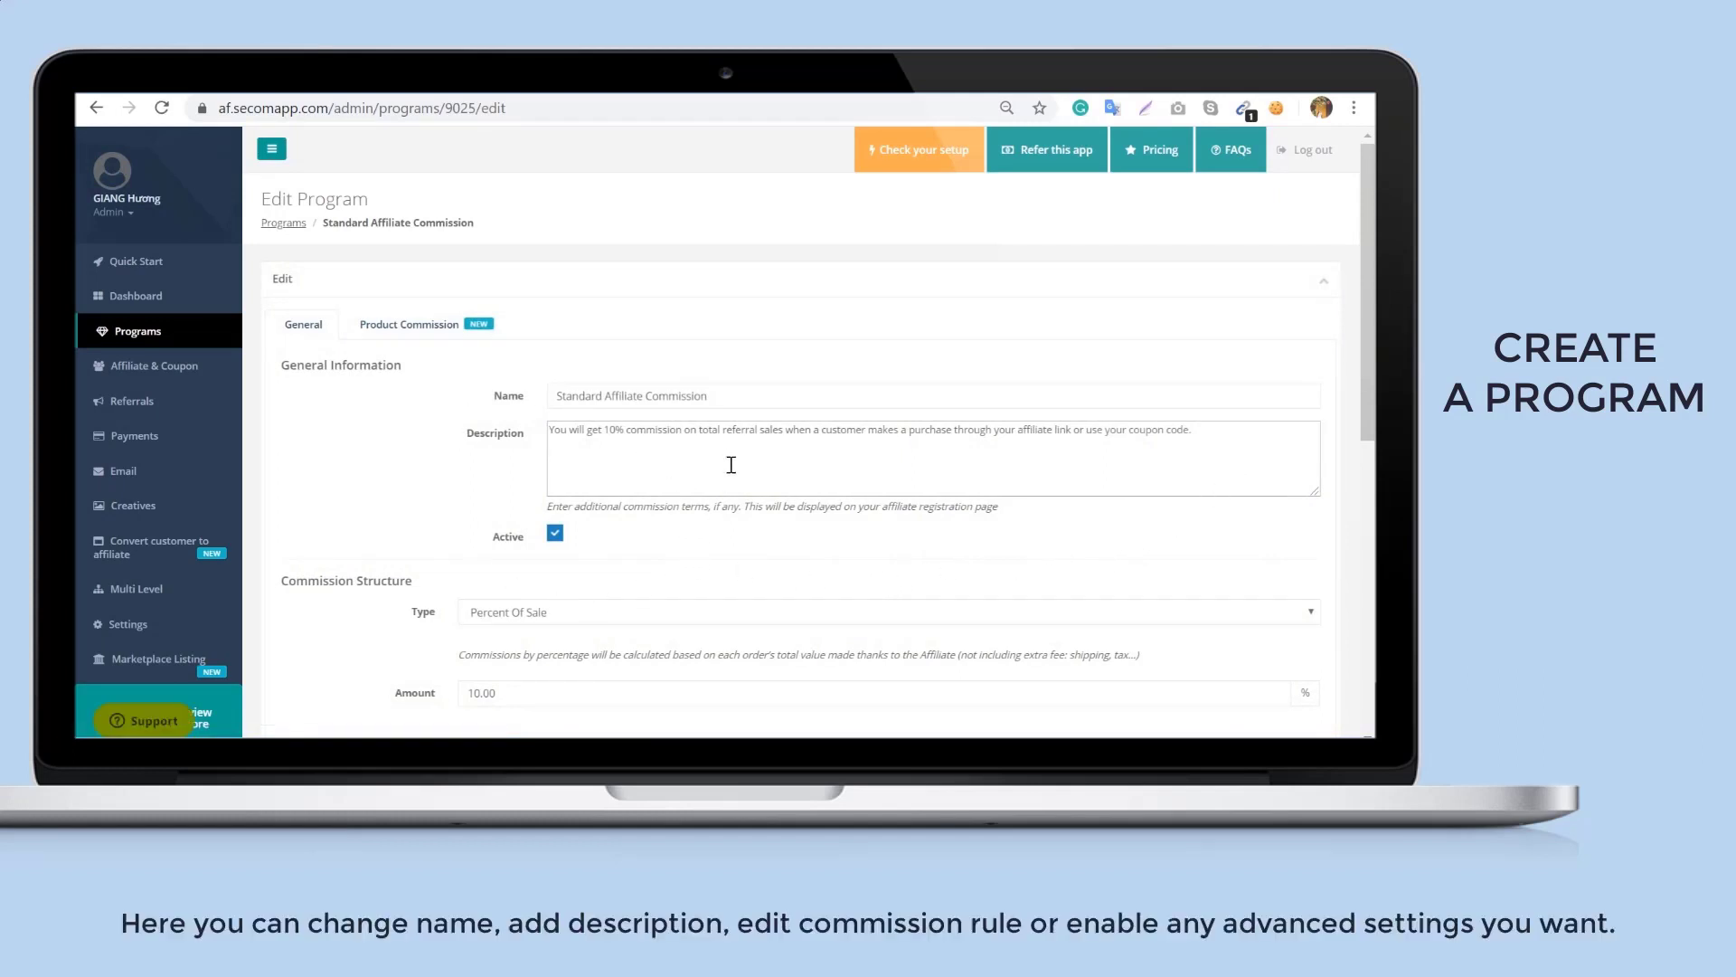
pyautogui.scroll(-1, 731, 465)
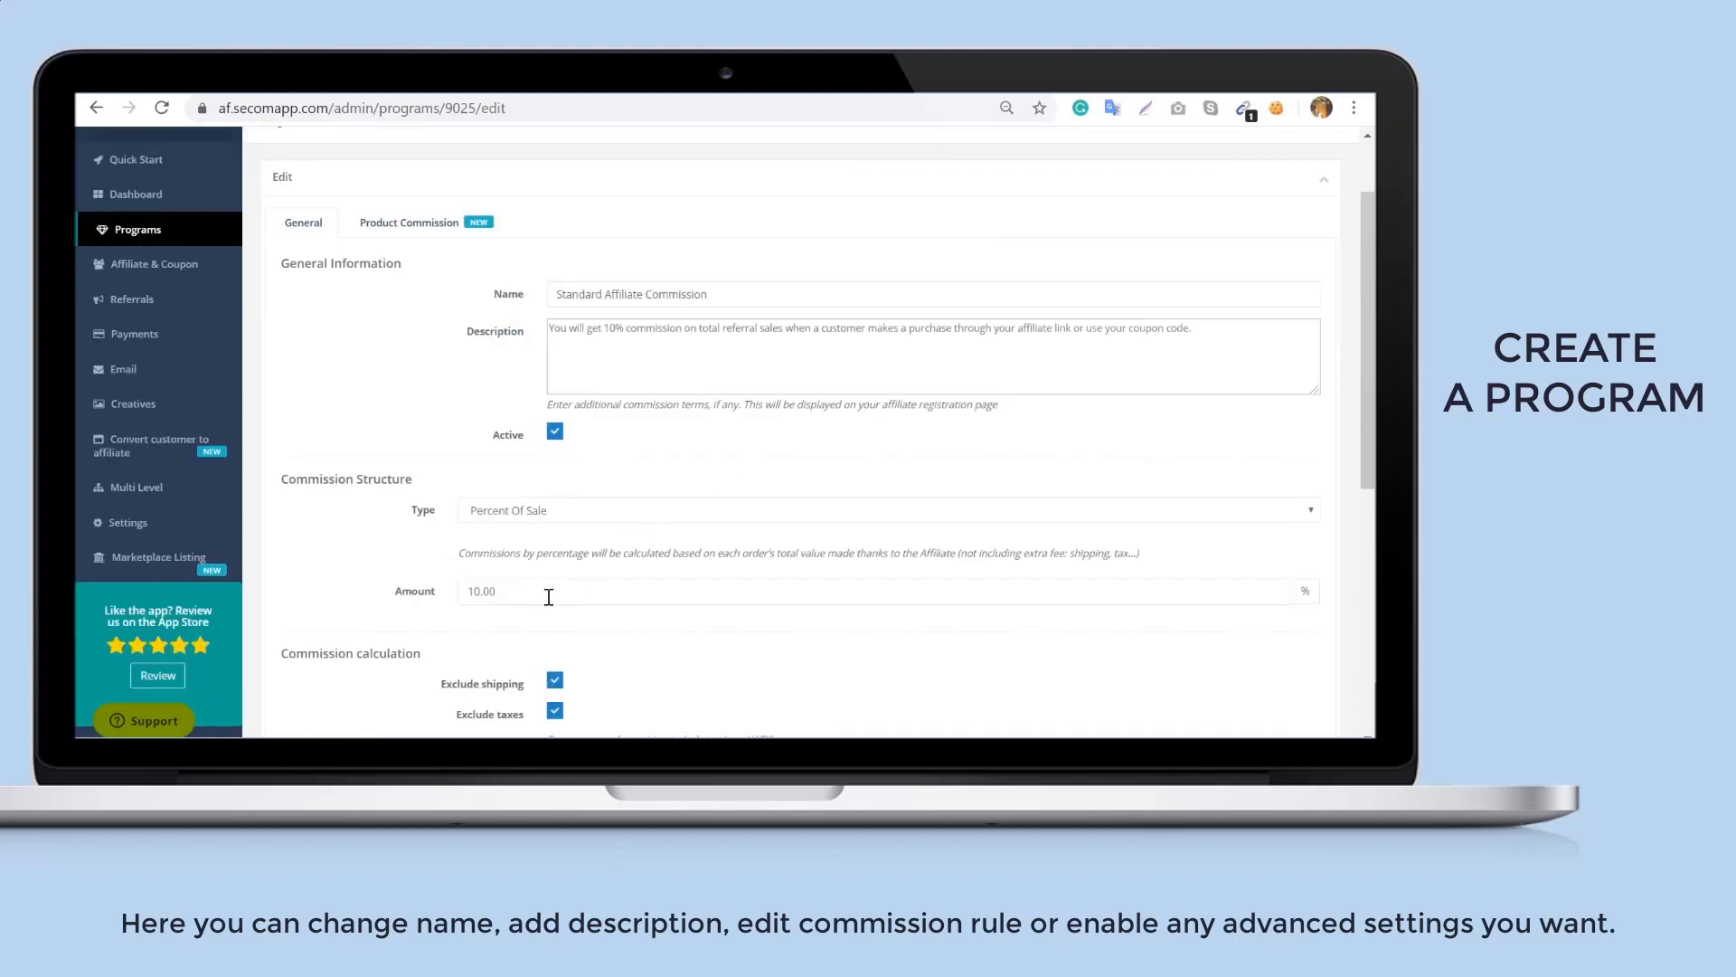
pyautogui.moveTo(495, 593); pyautogui.dragTo(459, 593)
pyautogui.write('12')
pyautogui.click(507, 631)
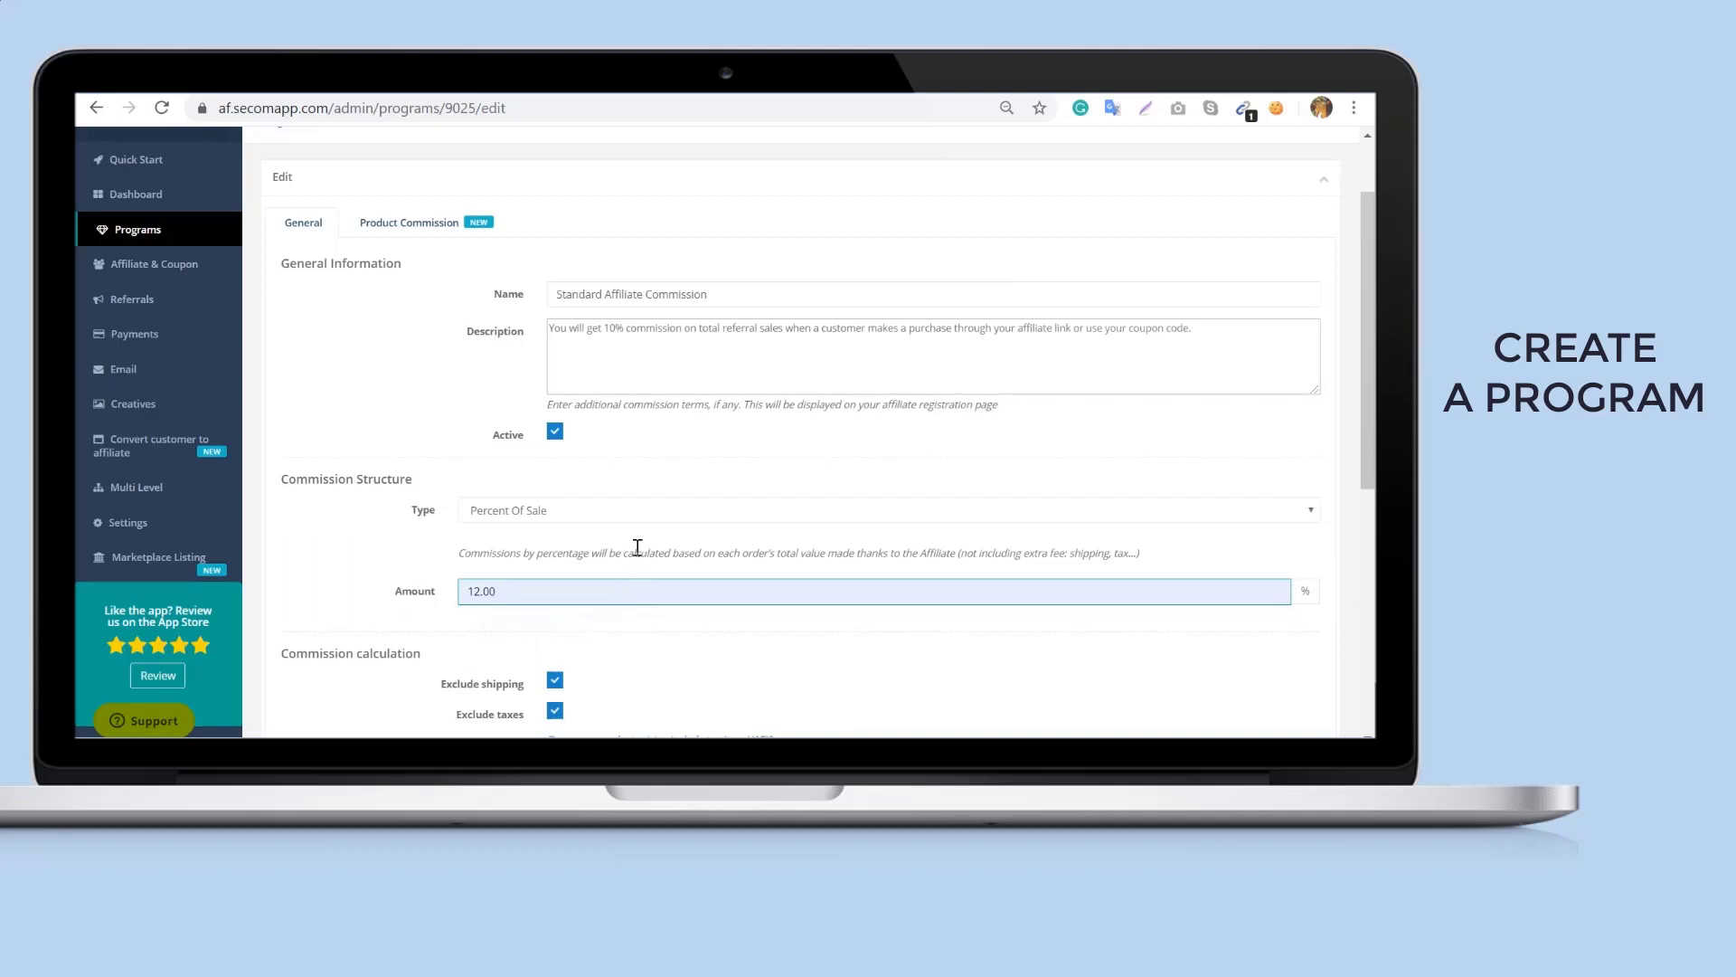
pyautogui.scroll(-1, 638, 547)
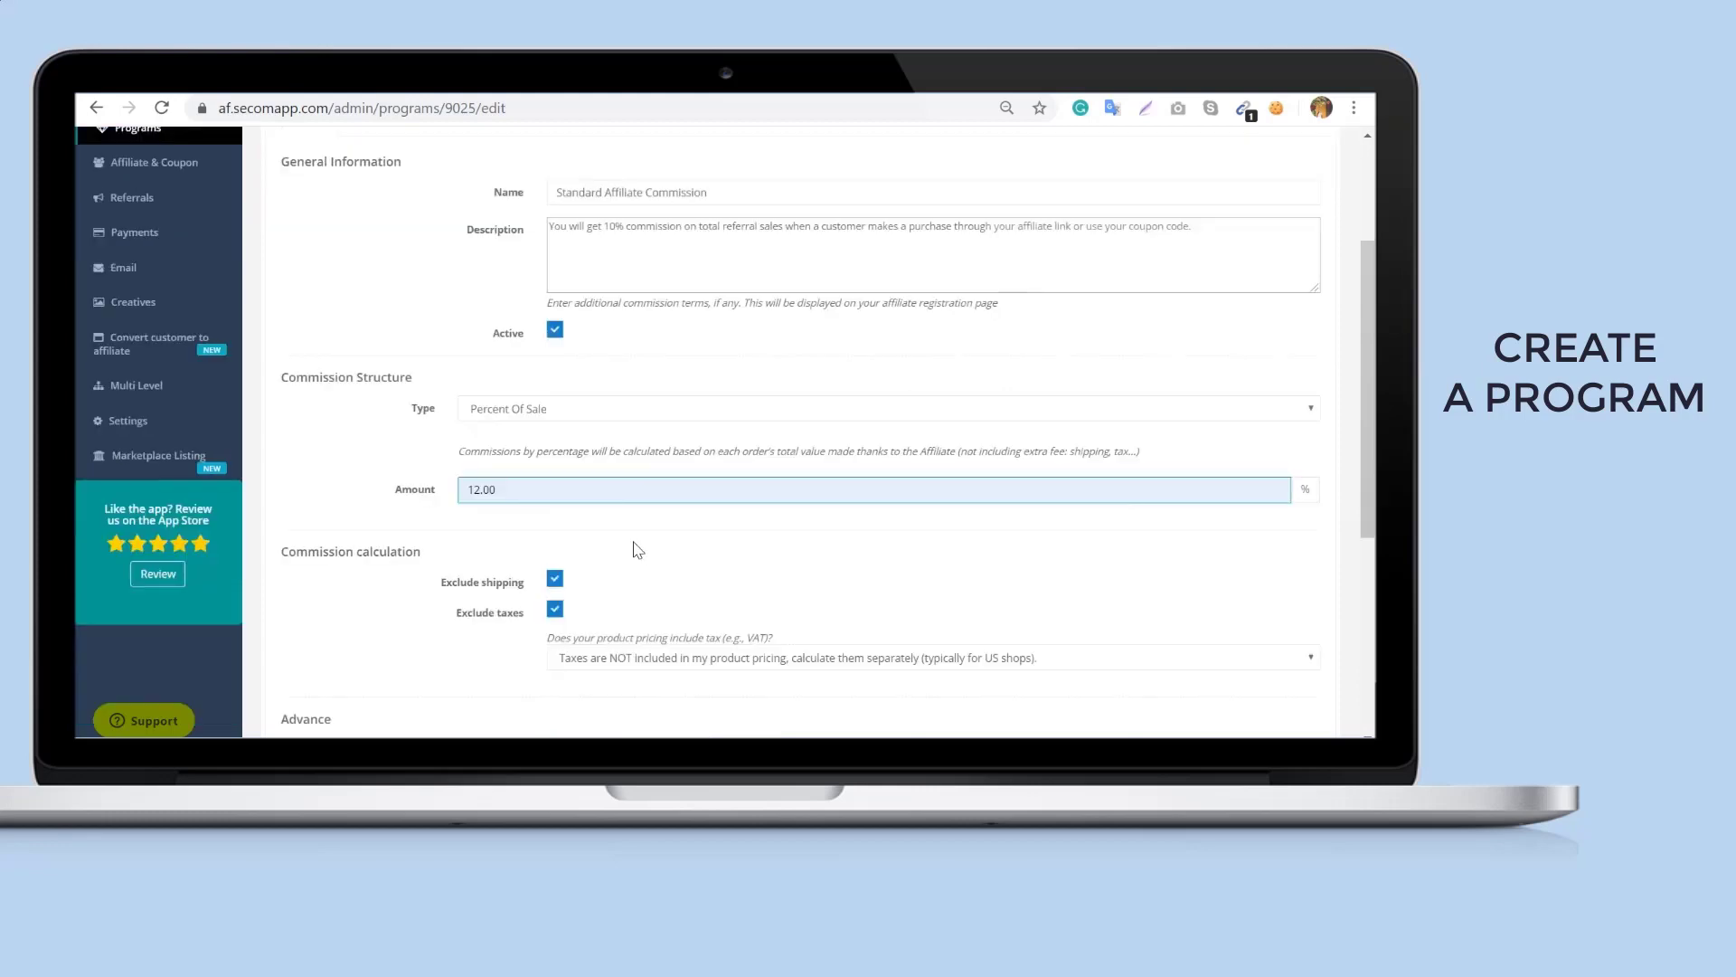
pyautogui.scroll(-3, 638, 547)
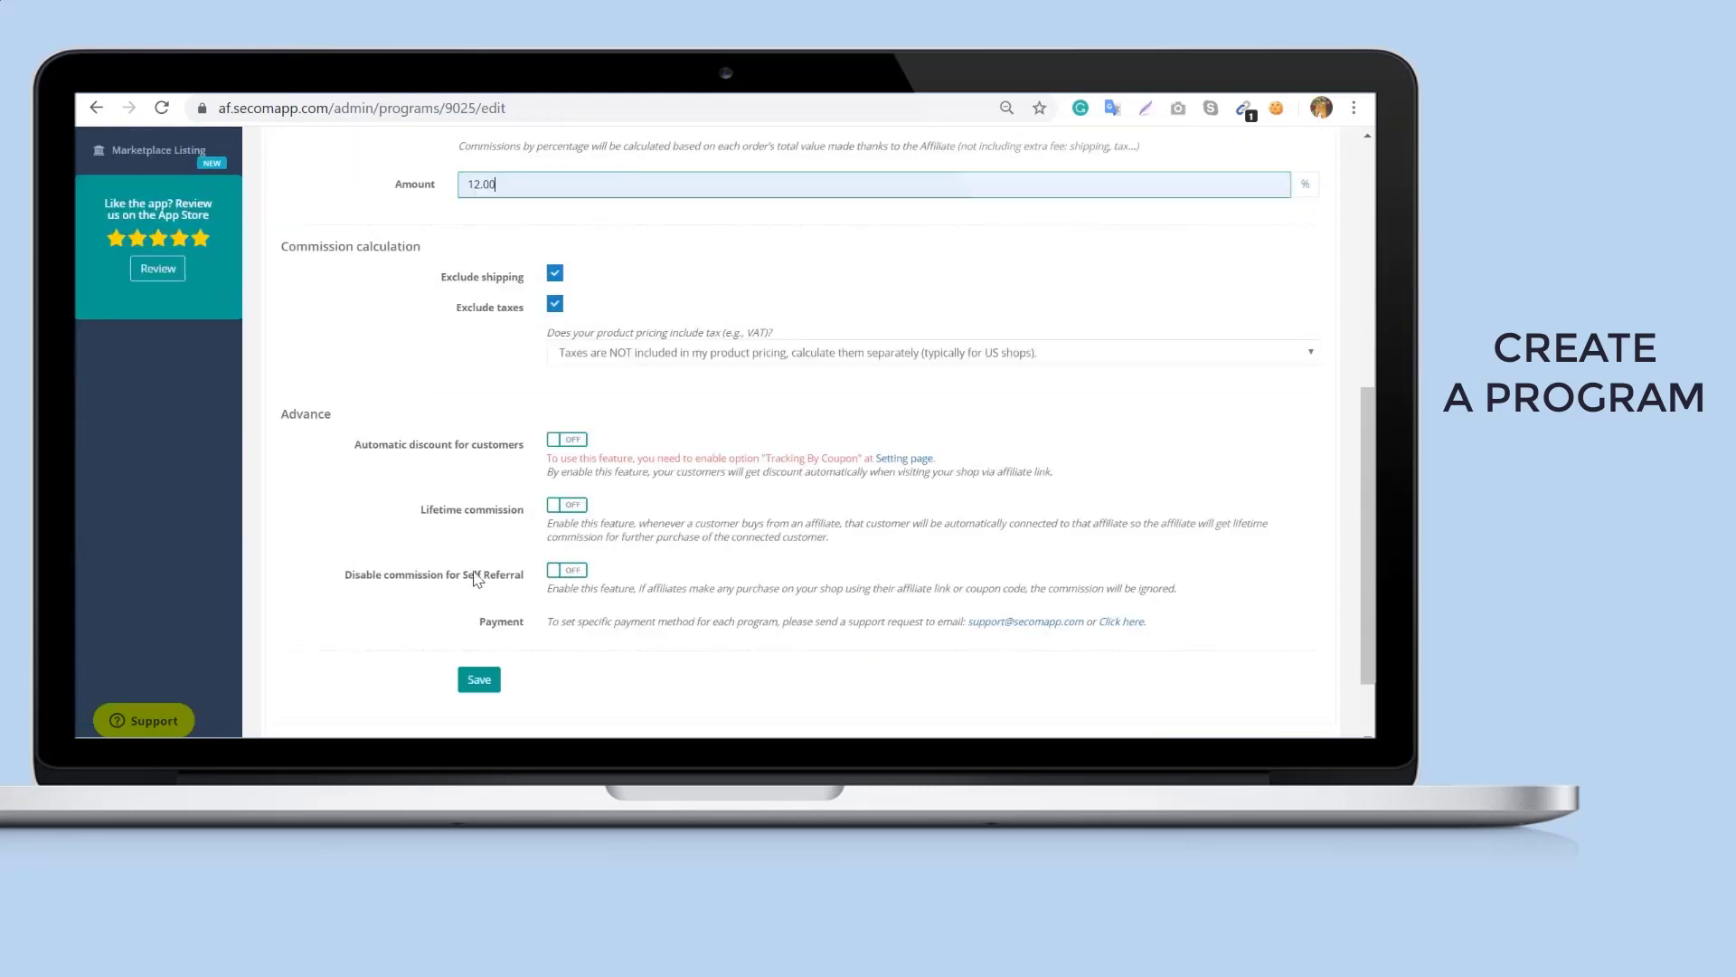
pyautogui.click(480, 680)
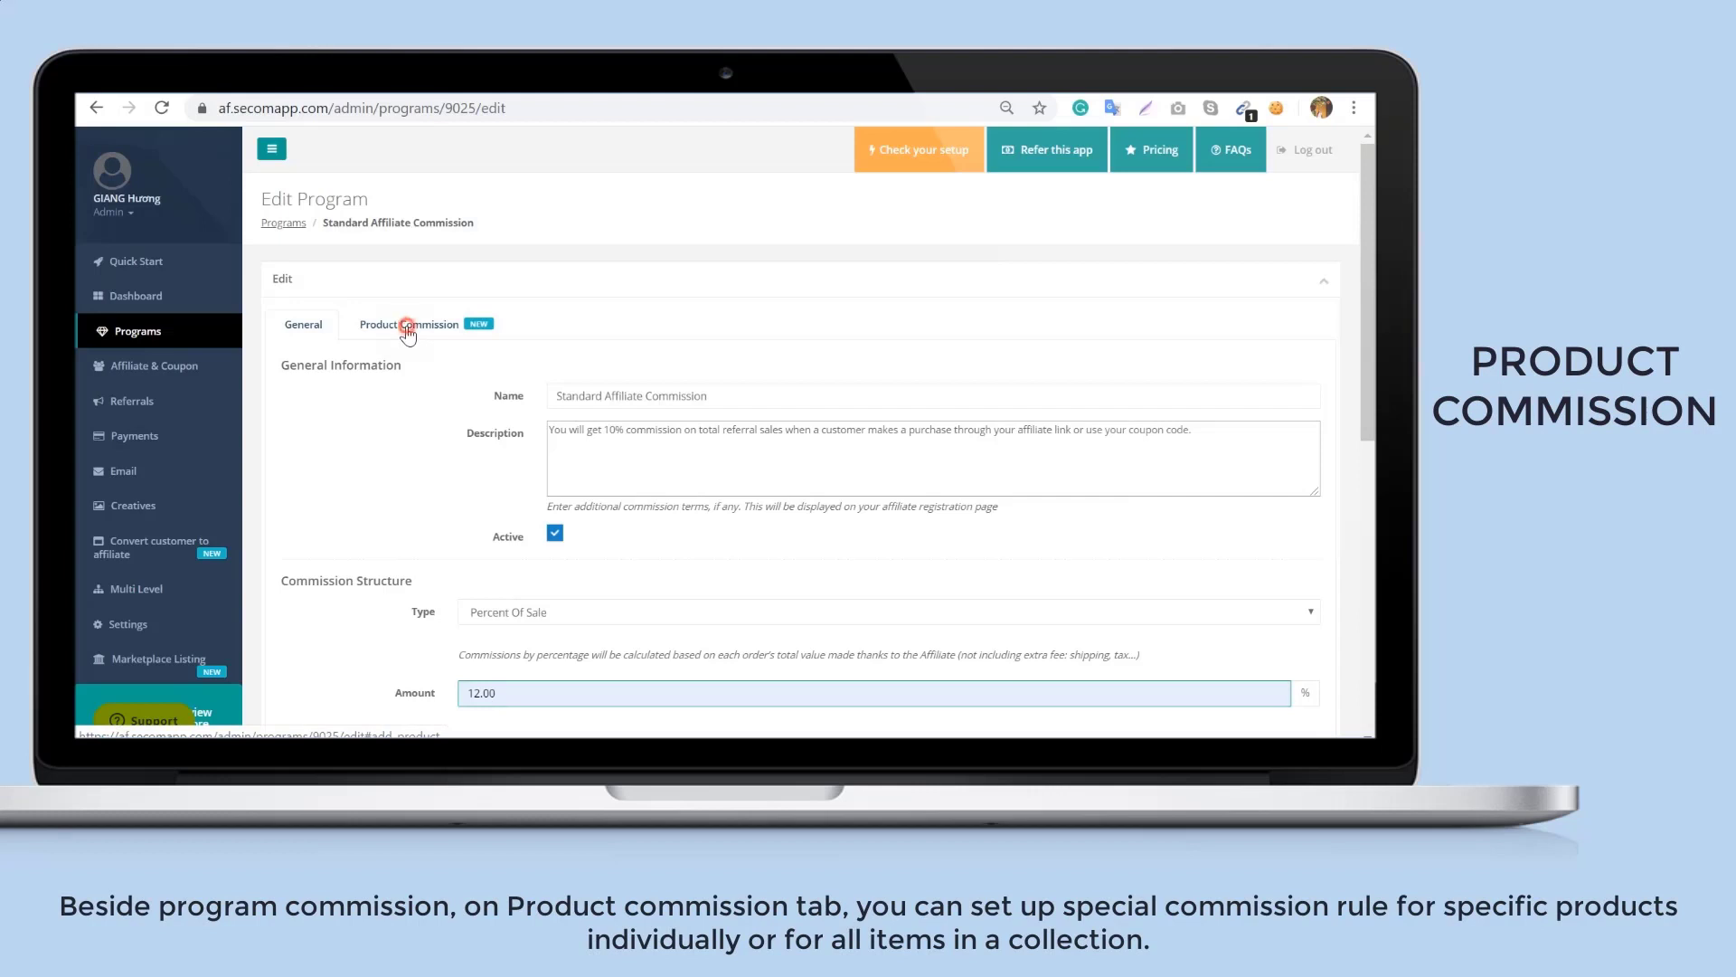
# Under Product Commission, search 'bo' and add Bobby in the morning at 5% Percent Of Sale
pyautogui.click(408, 328)
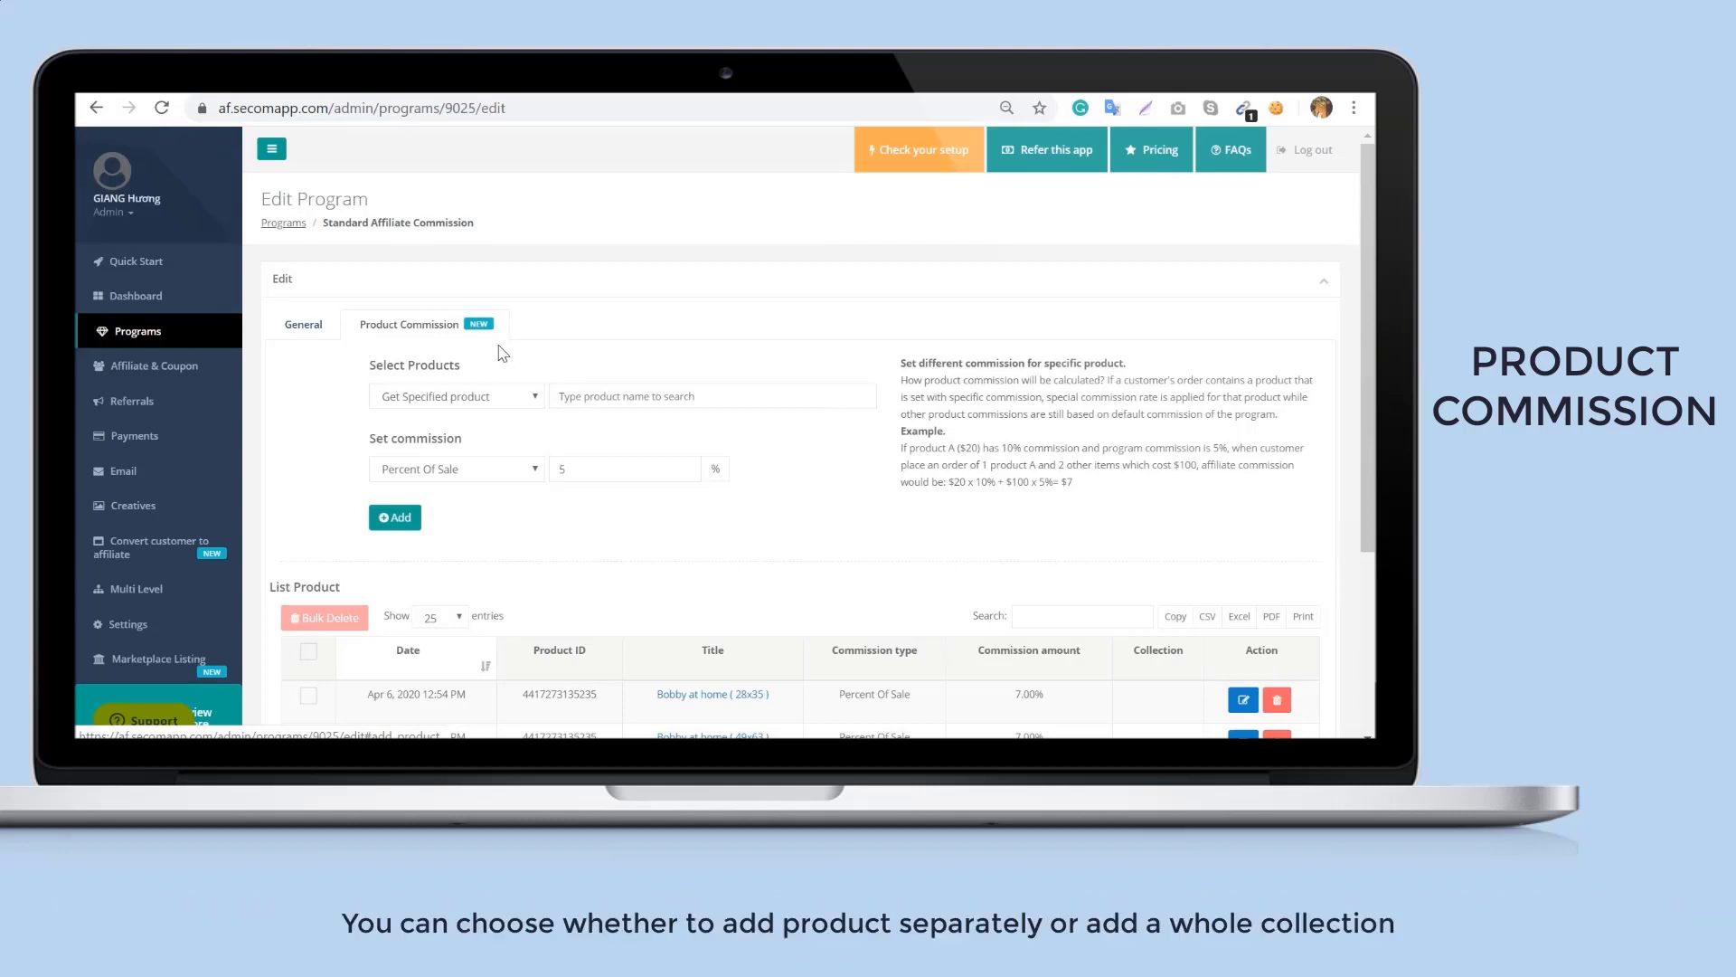
pyautogui.click(578, 397)
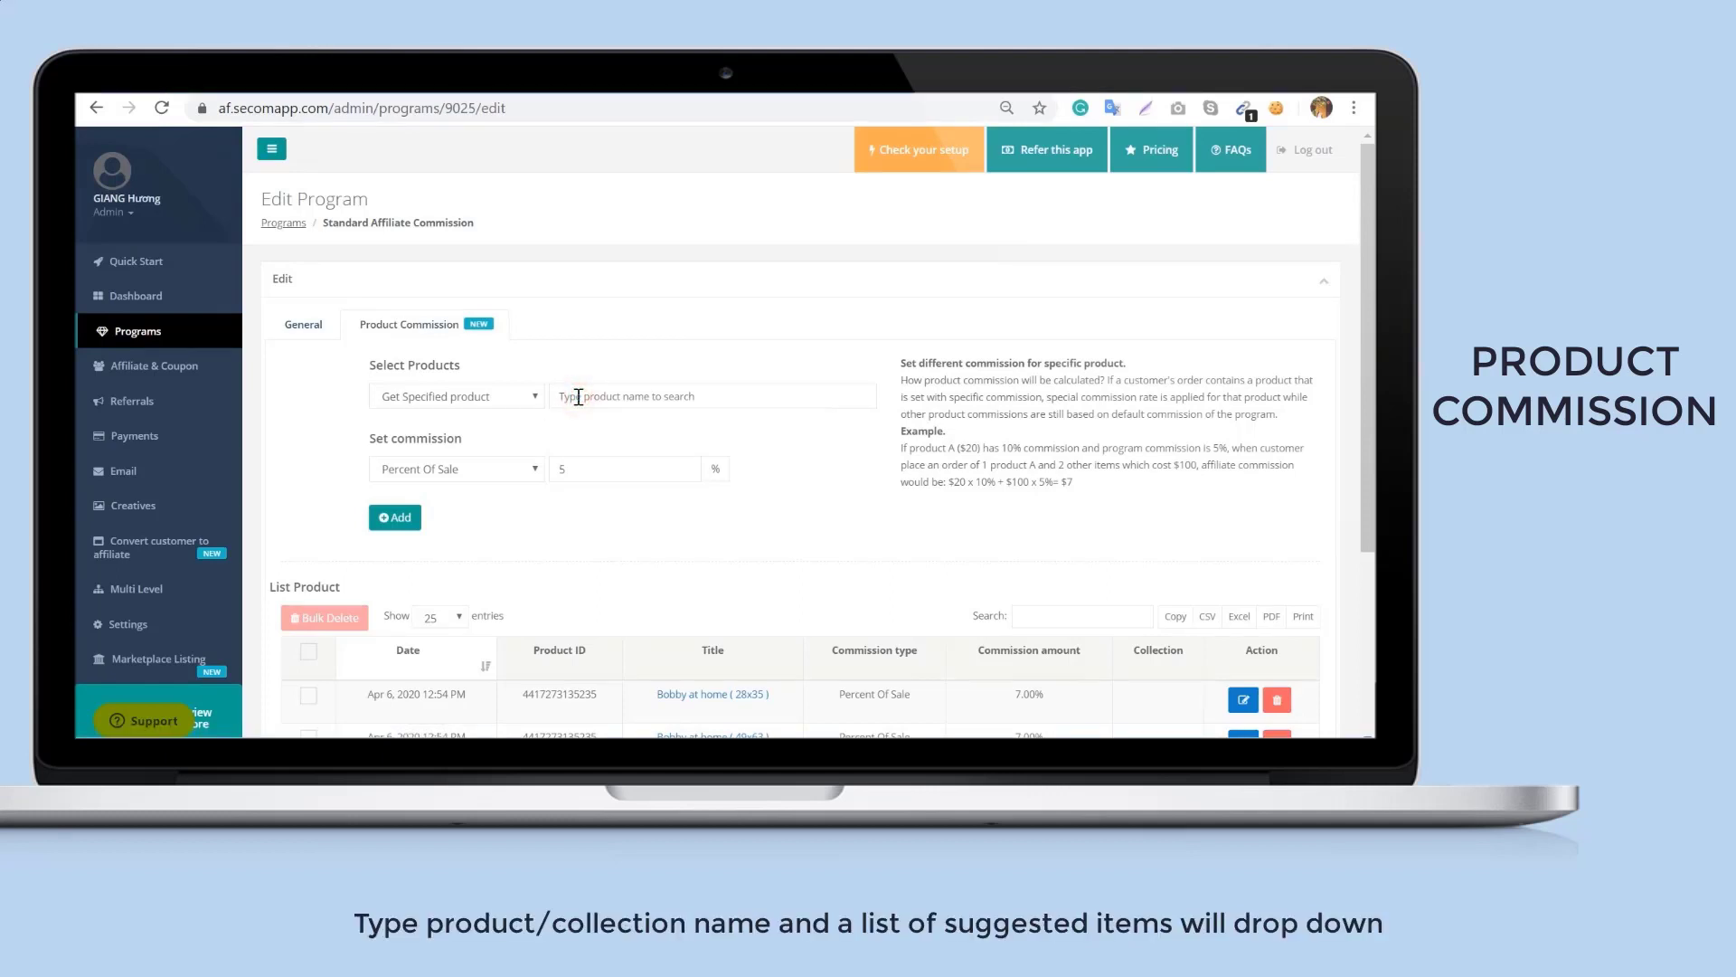
pyautogui.write('bobby at home')
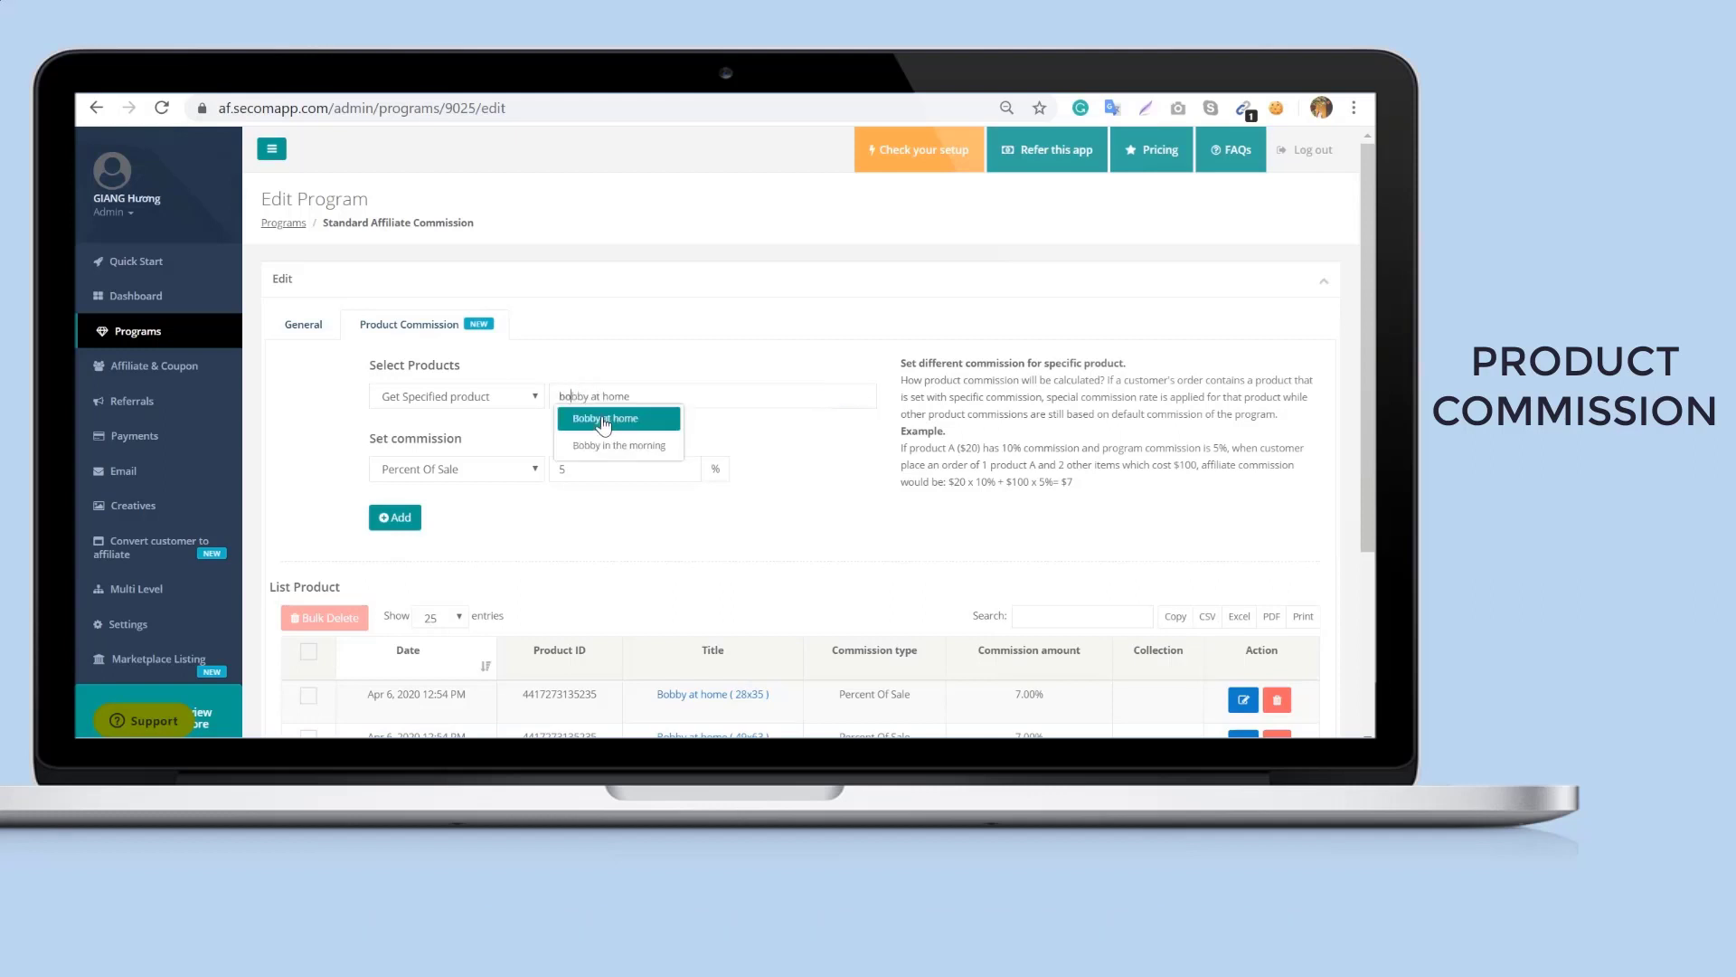
pyautogui.click(621, 445)
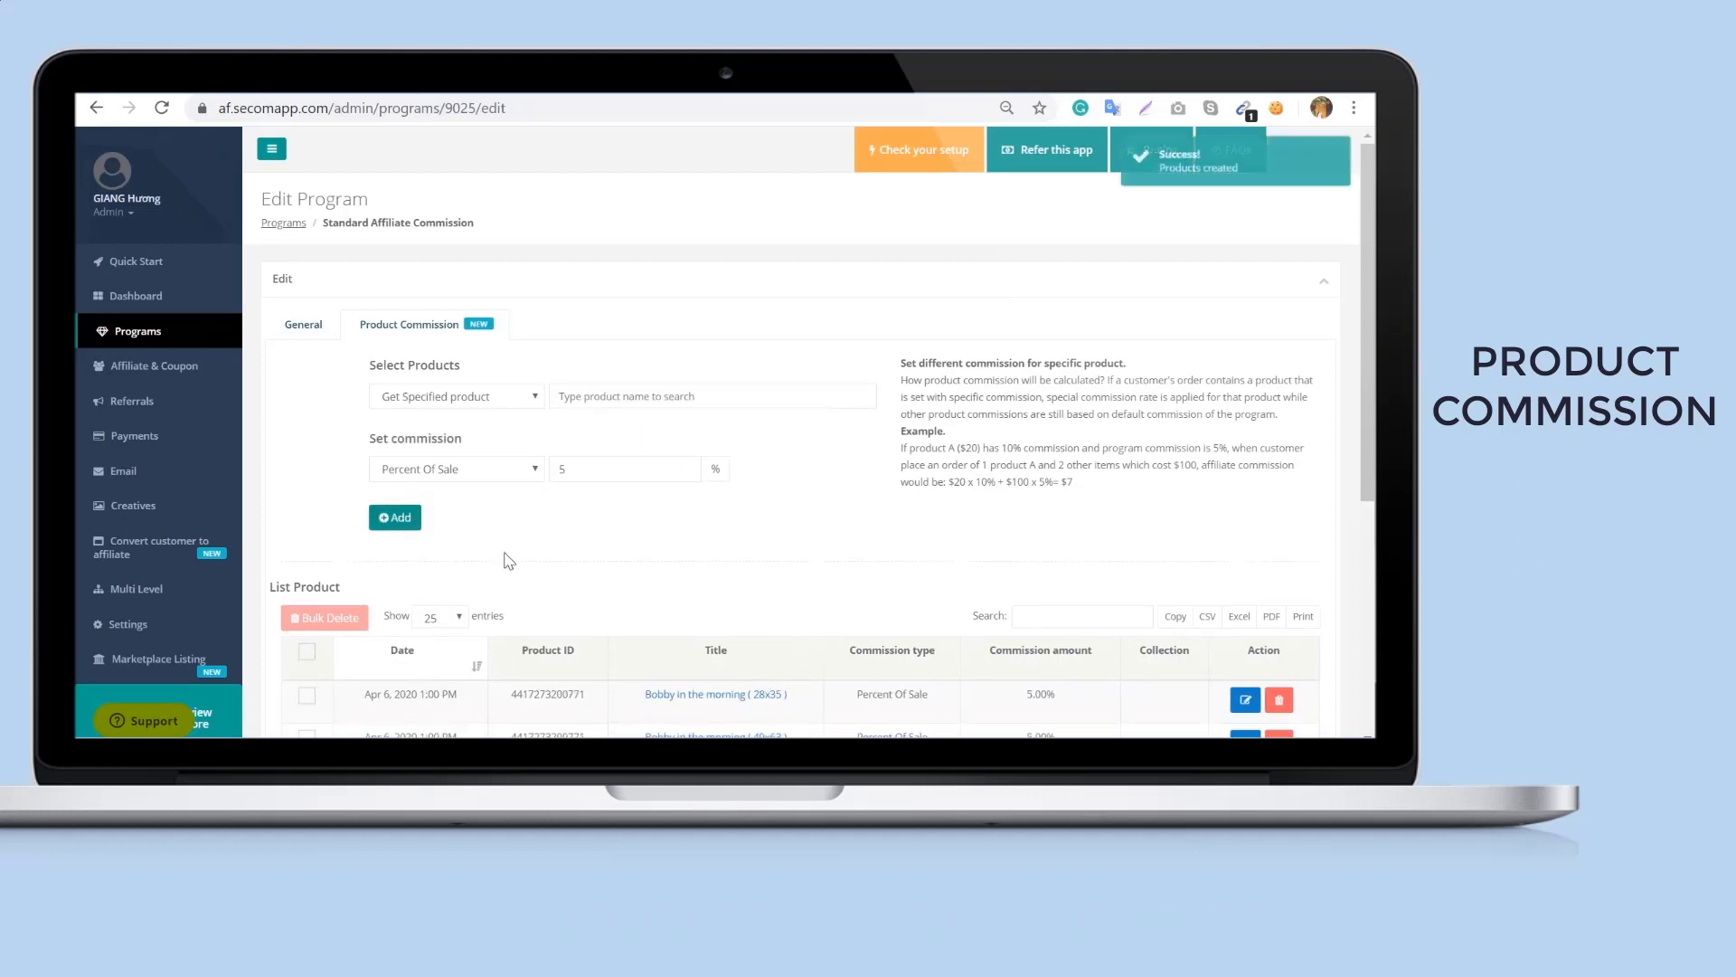
pyautogui.scroll(-3, 692, 597)
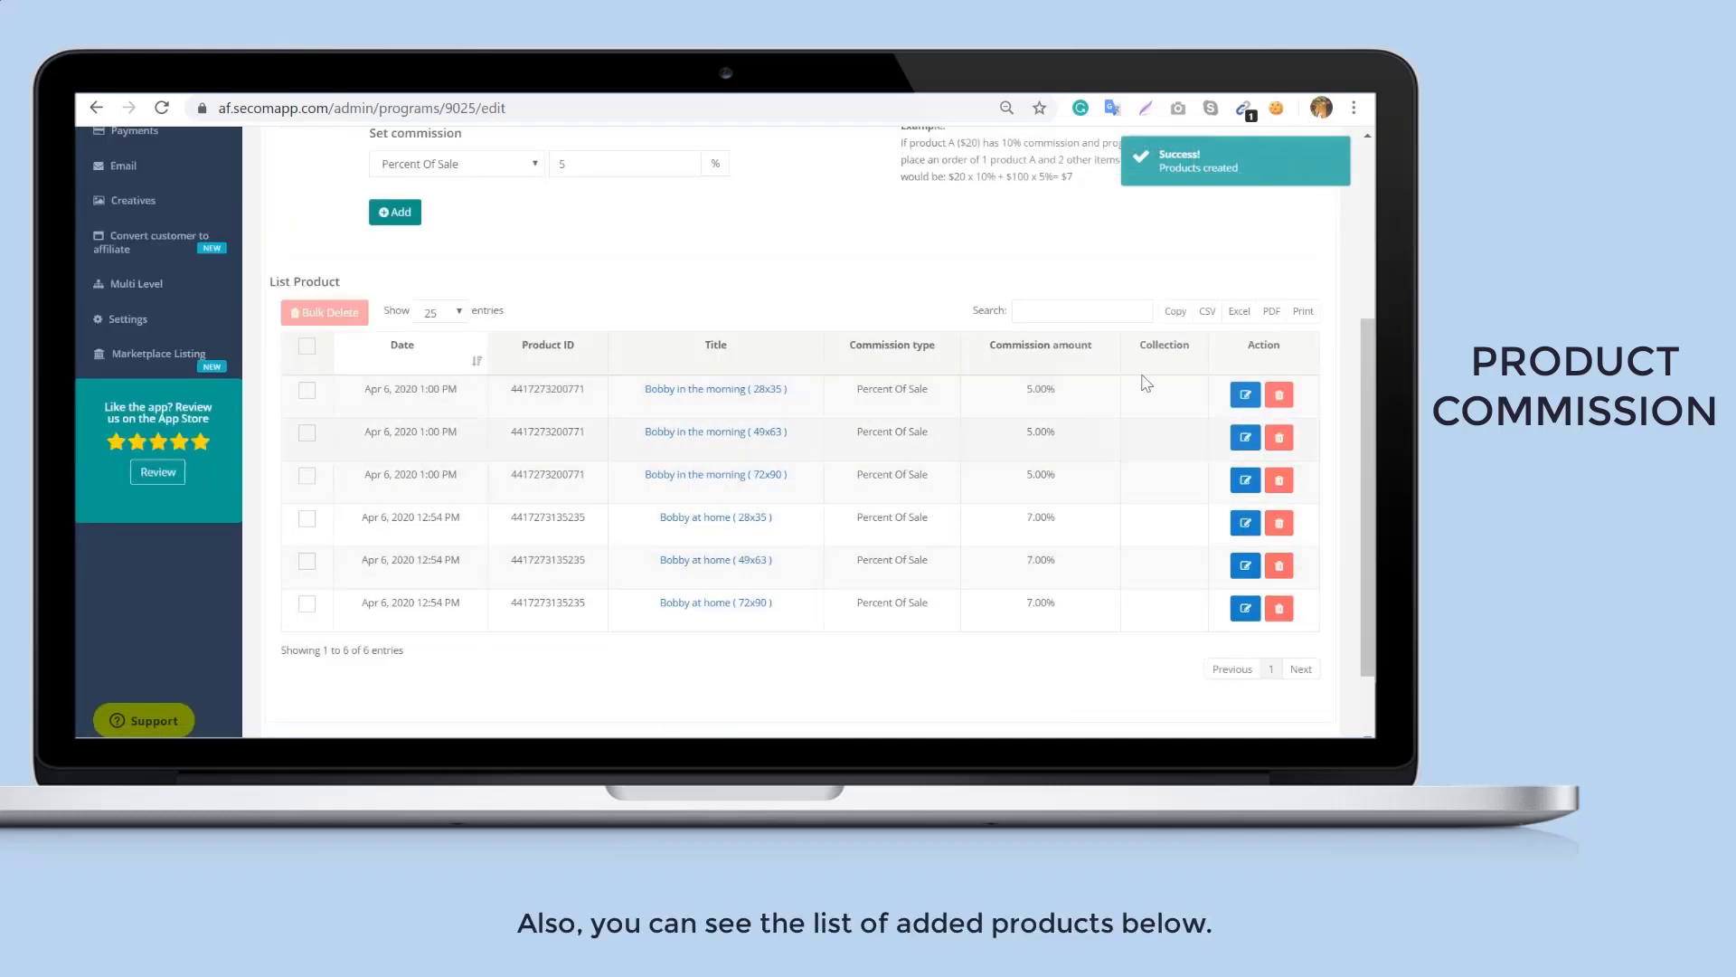
pyautogui.scroll(3, 705, 648)
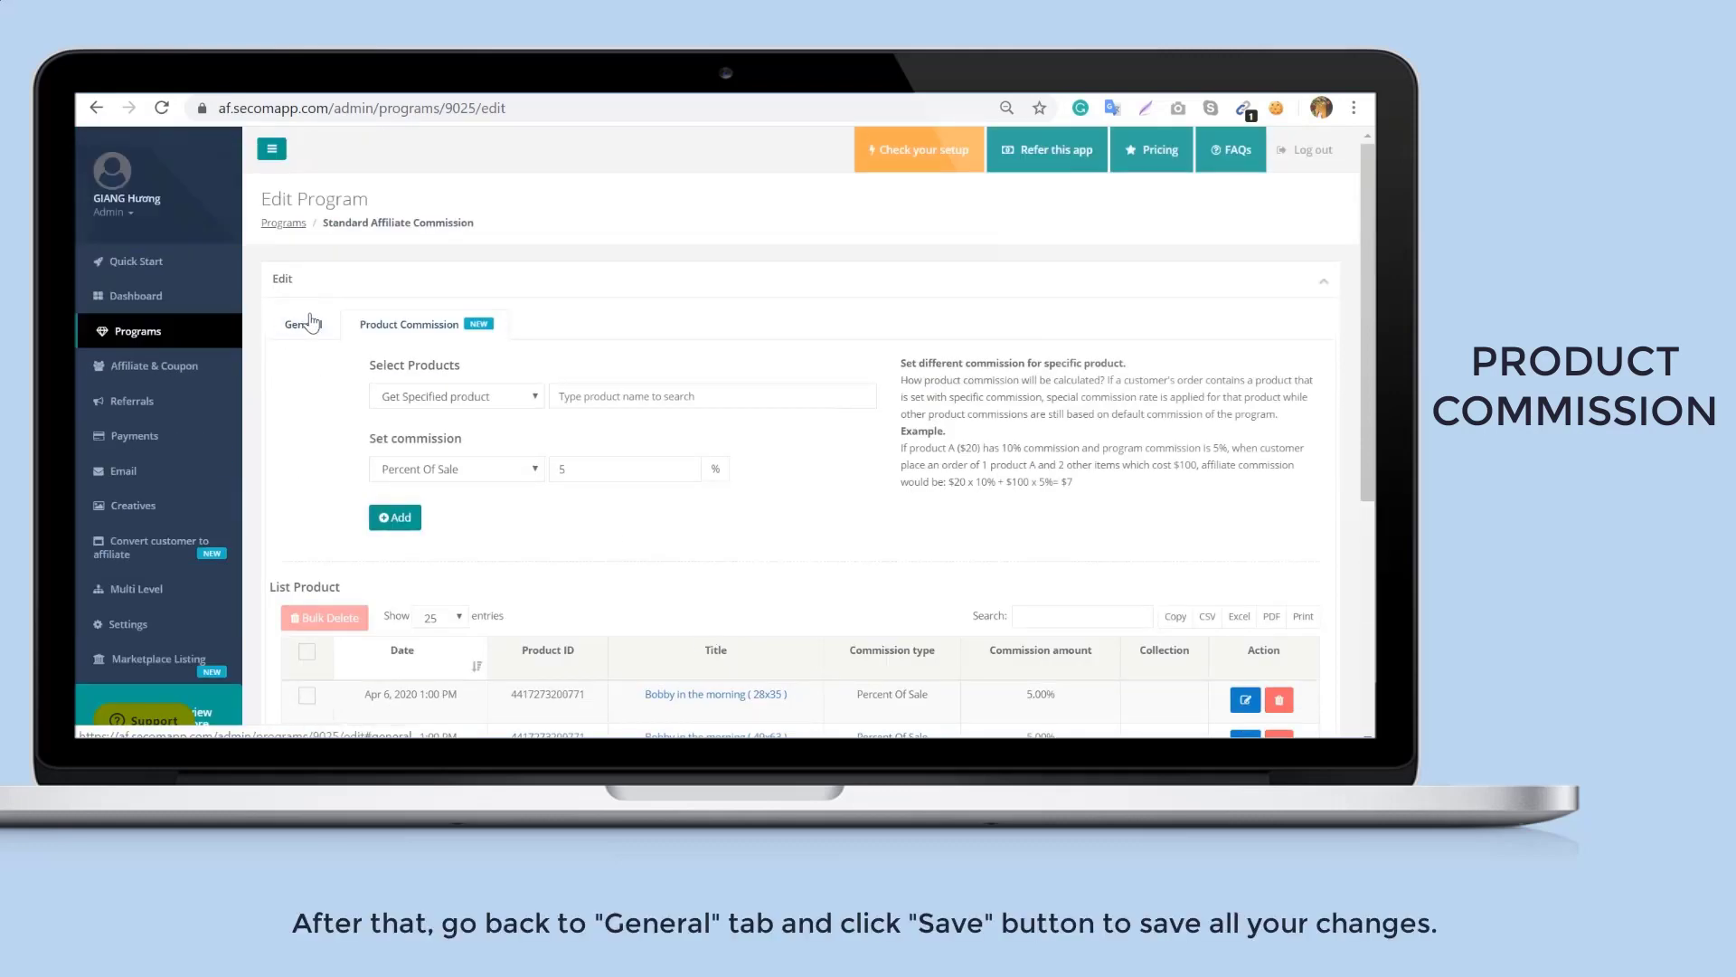
# Save the Standard Affiliate Commission program edits from its General tab
pyautogui.click(319, 331)
pyautogui.scroll(-5, 592, 466)
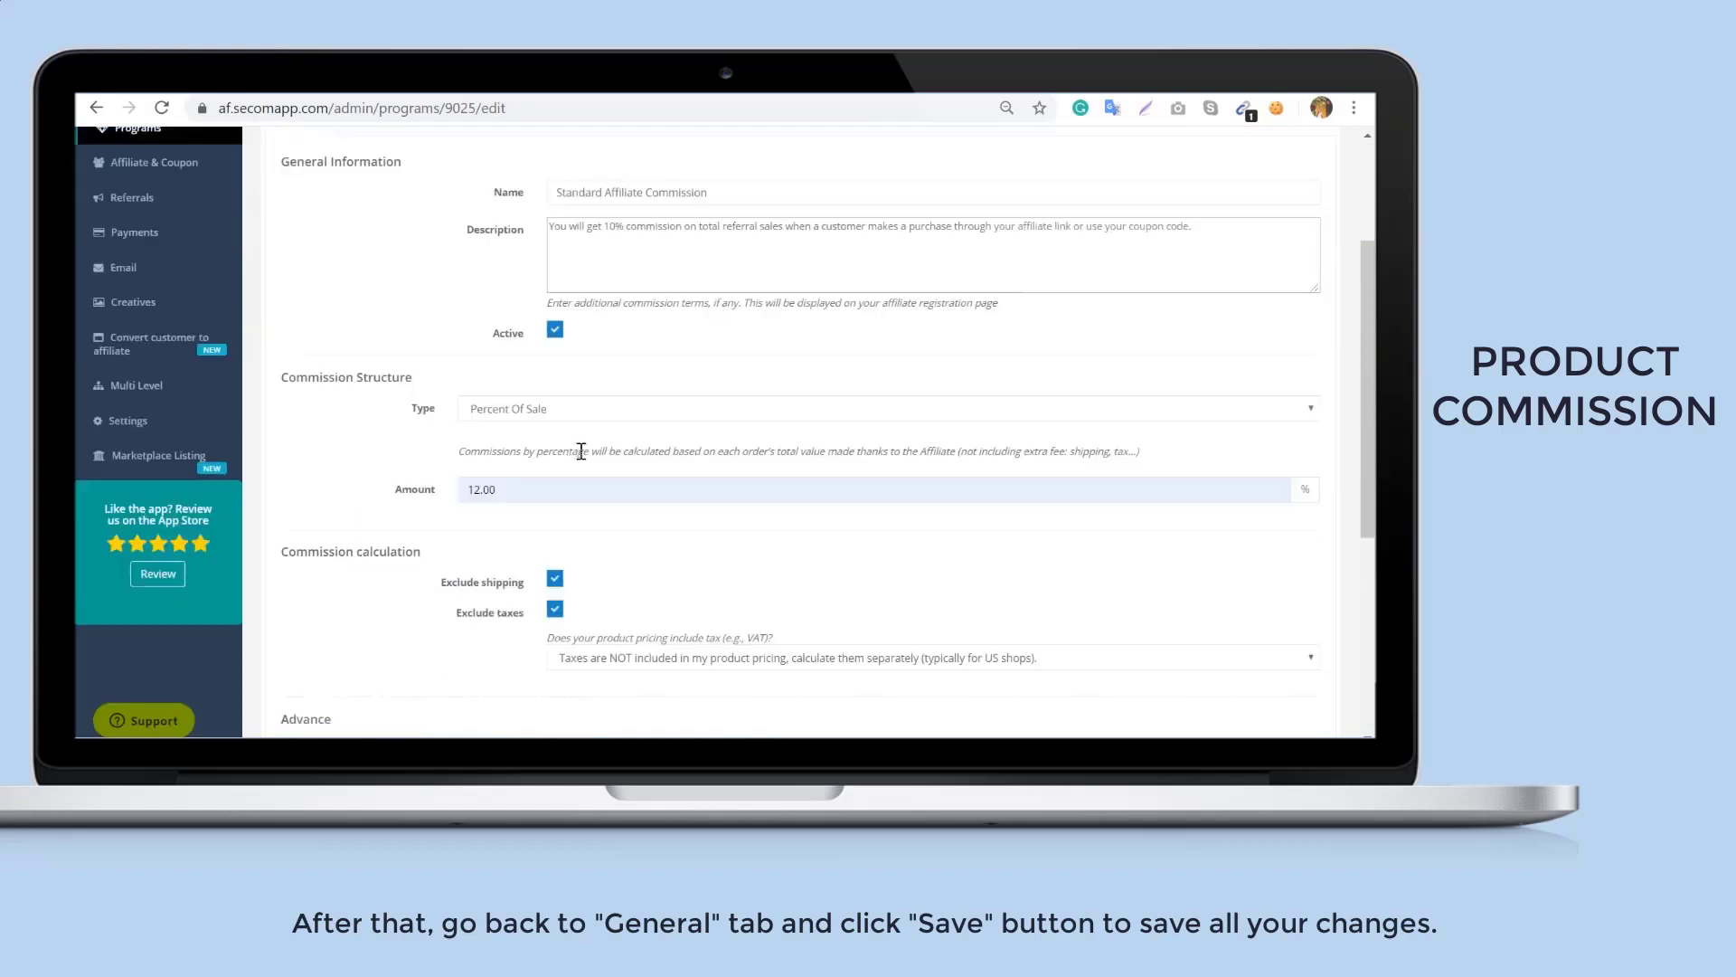
pyautogui.scroll(-3, 596, 470)
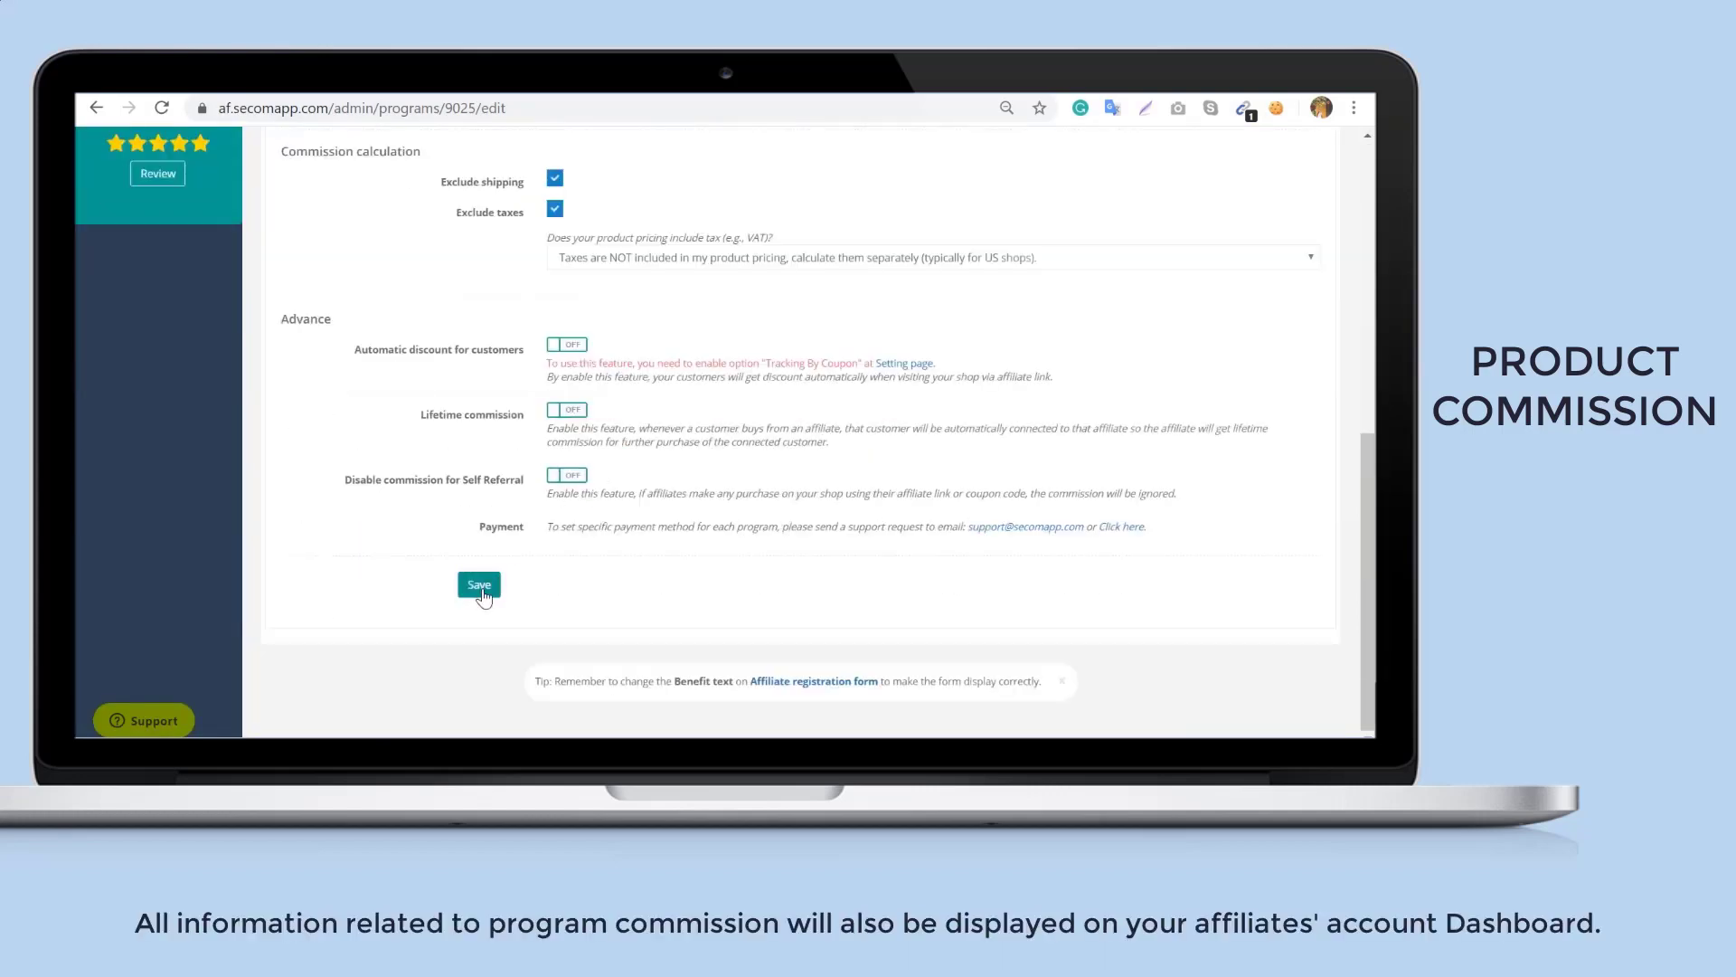
pyautogui.click(479, 585)
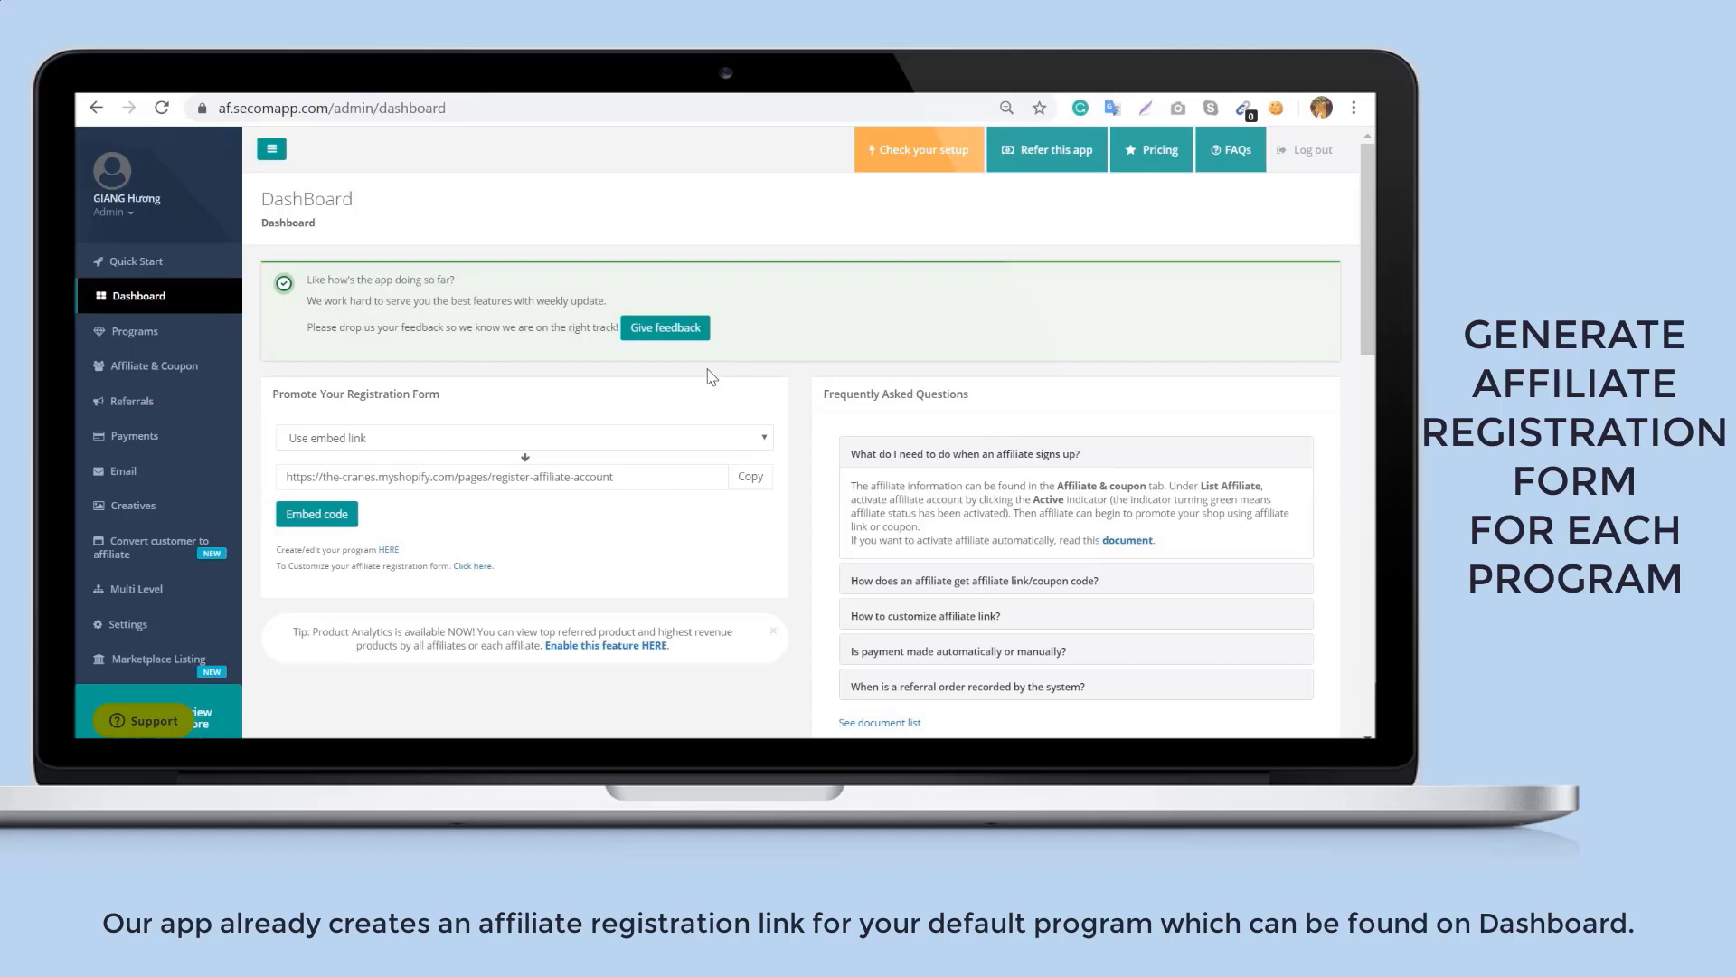
# Copy the Standard Affiliate Commission registration link from the Programs list, then close the link window
pyautogui.click(169, 333)
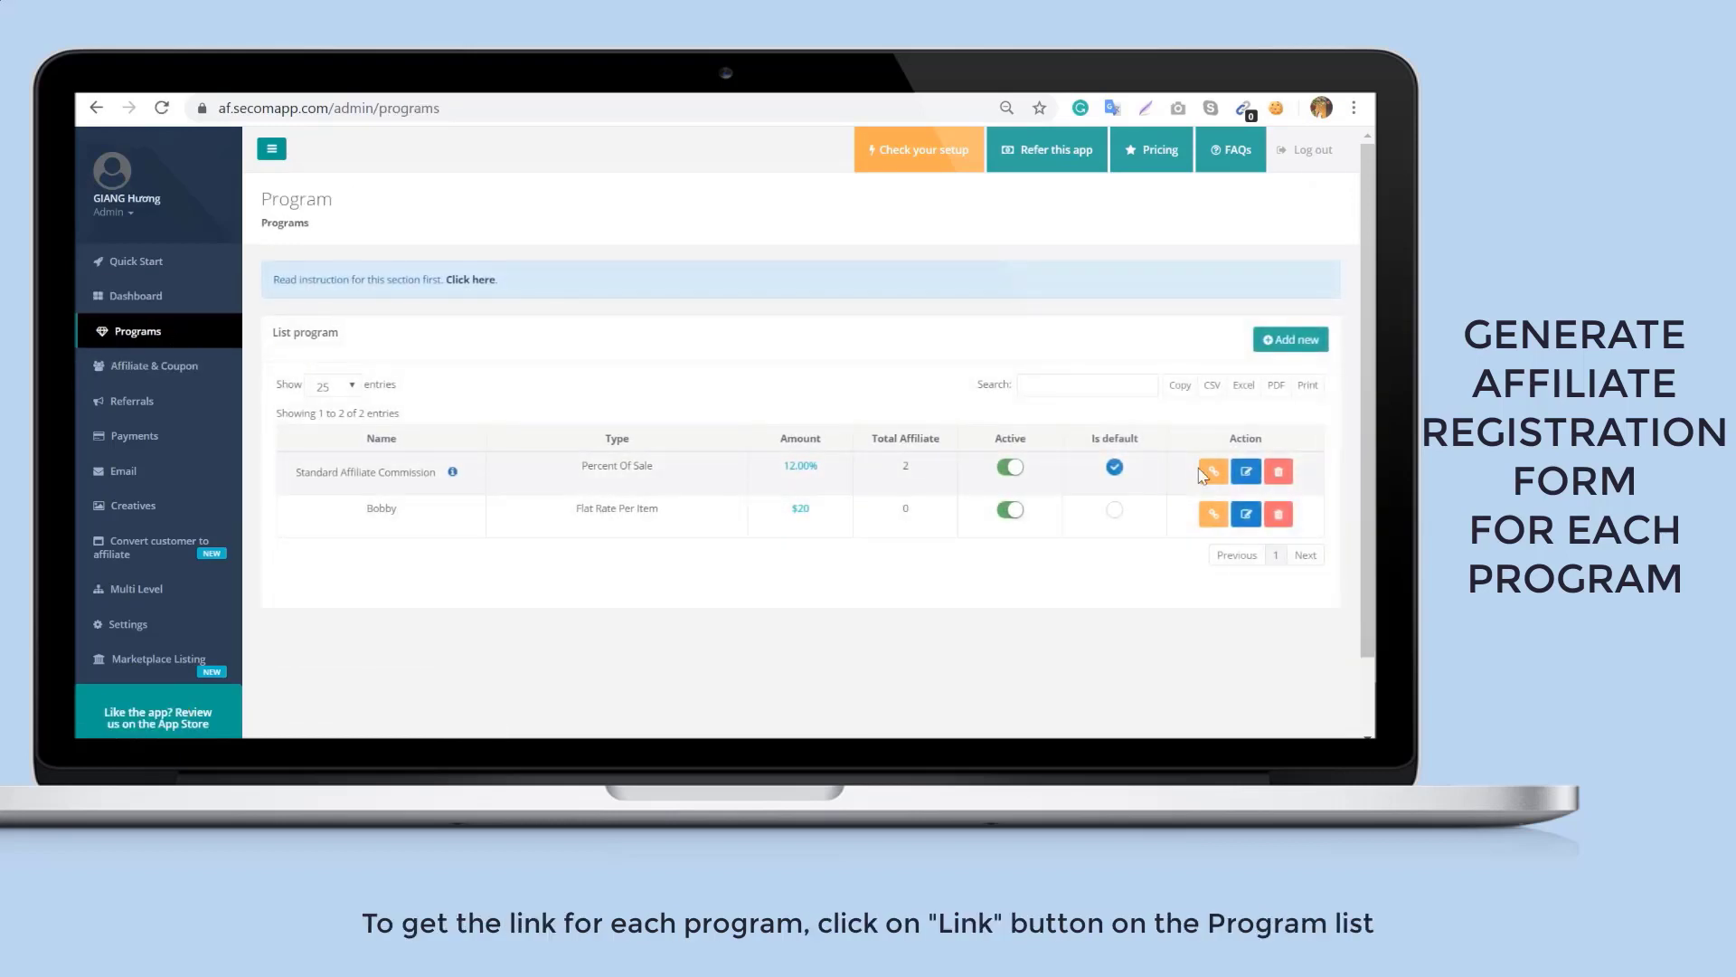
pyautogui.click(1210, 477)
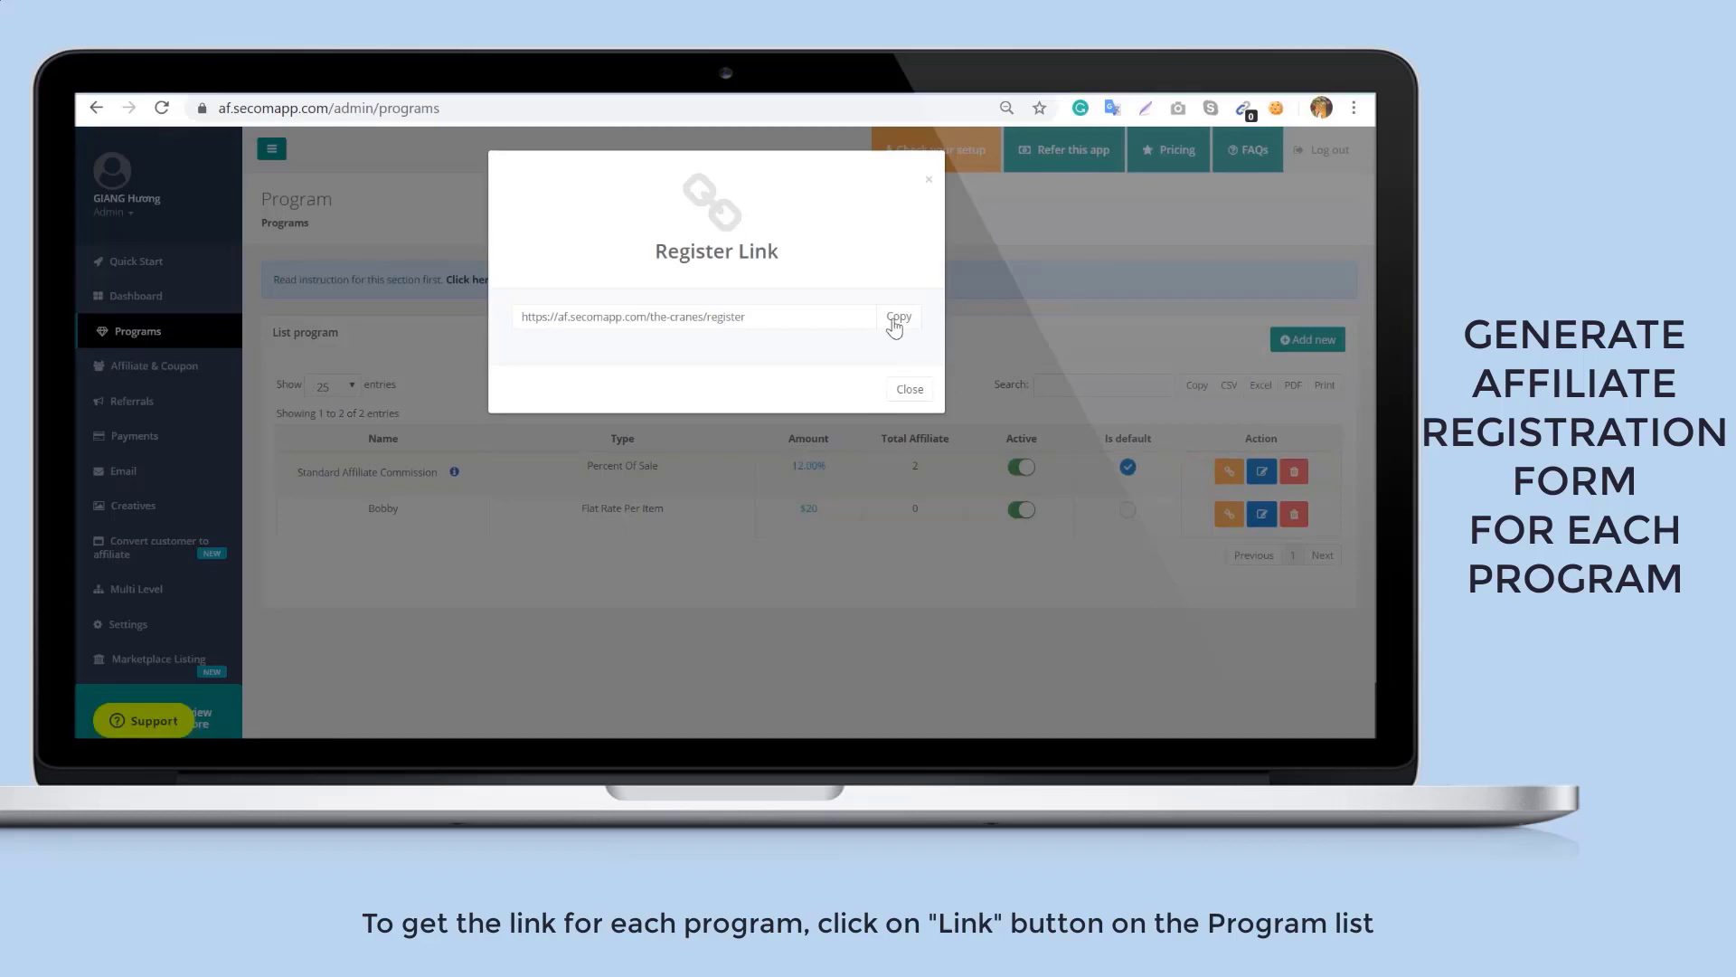
pyautogui.click(894, 322)
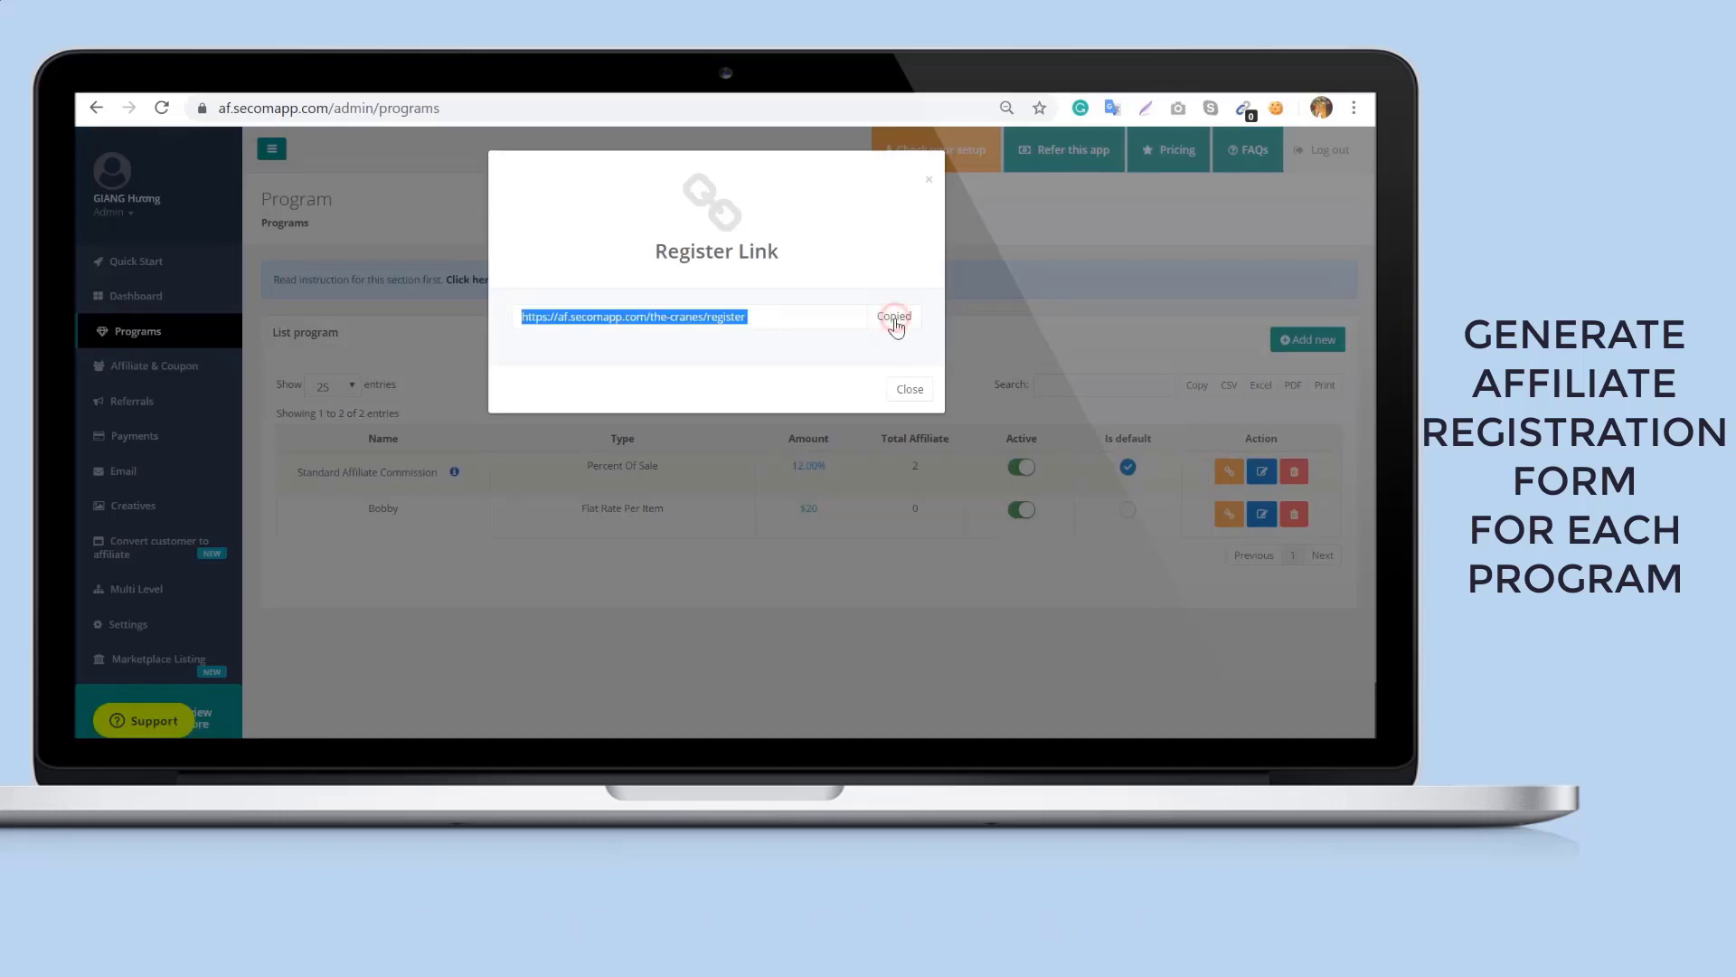
pyautogui.click(910, 392)
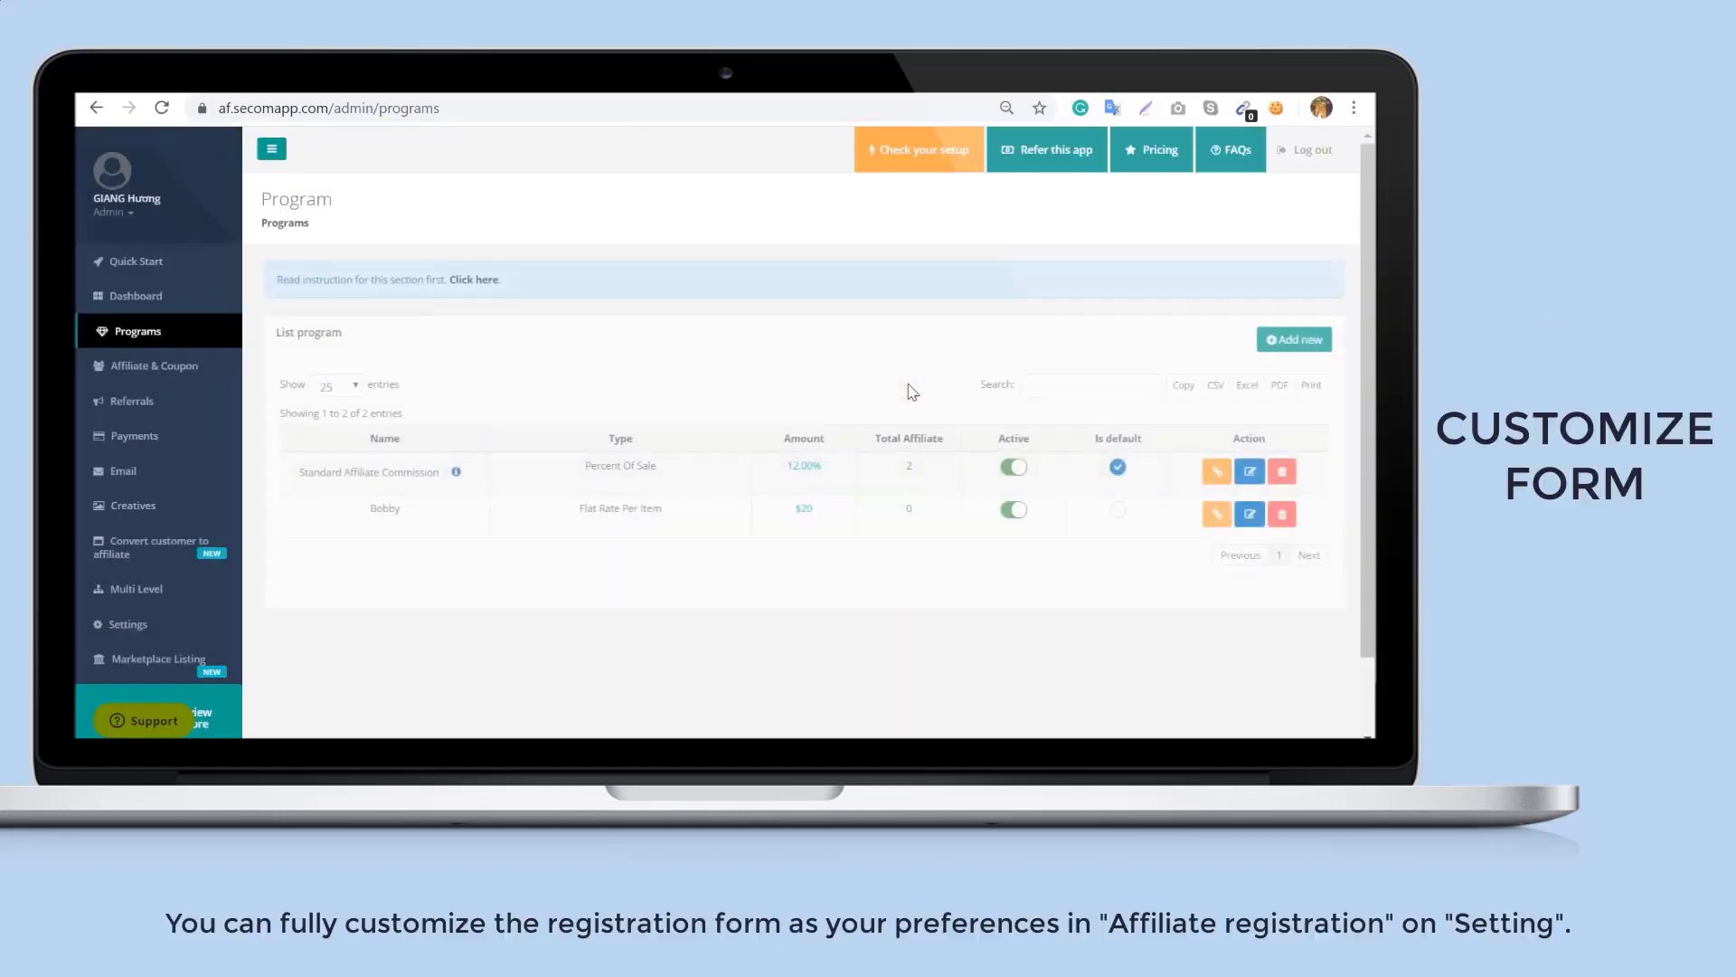
# Tick the Youtube channel and Instagram fields in the Affiliate Registration form fields
pyautogui.click(127, 628)
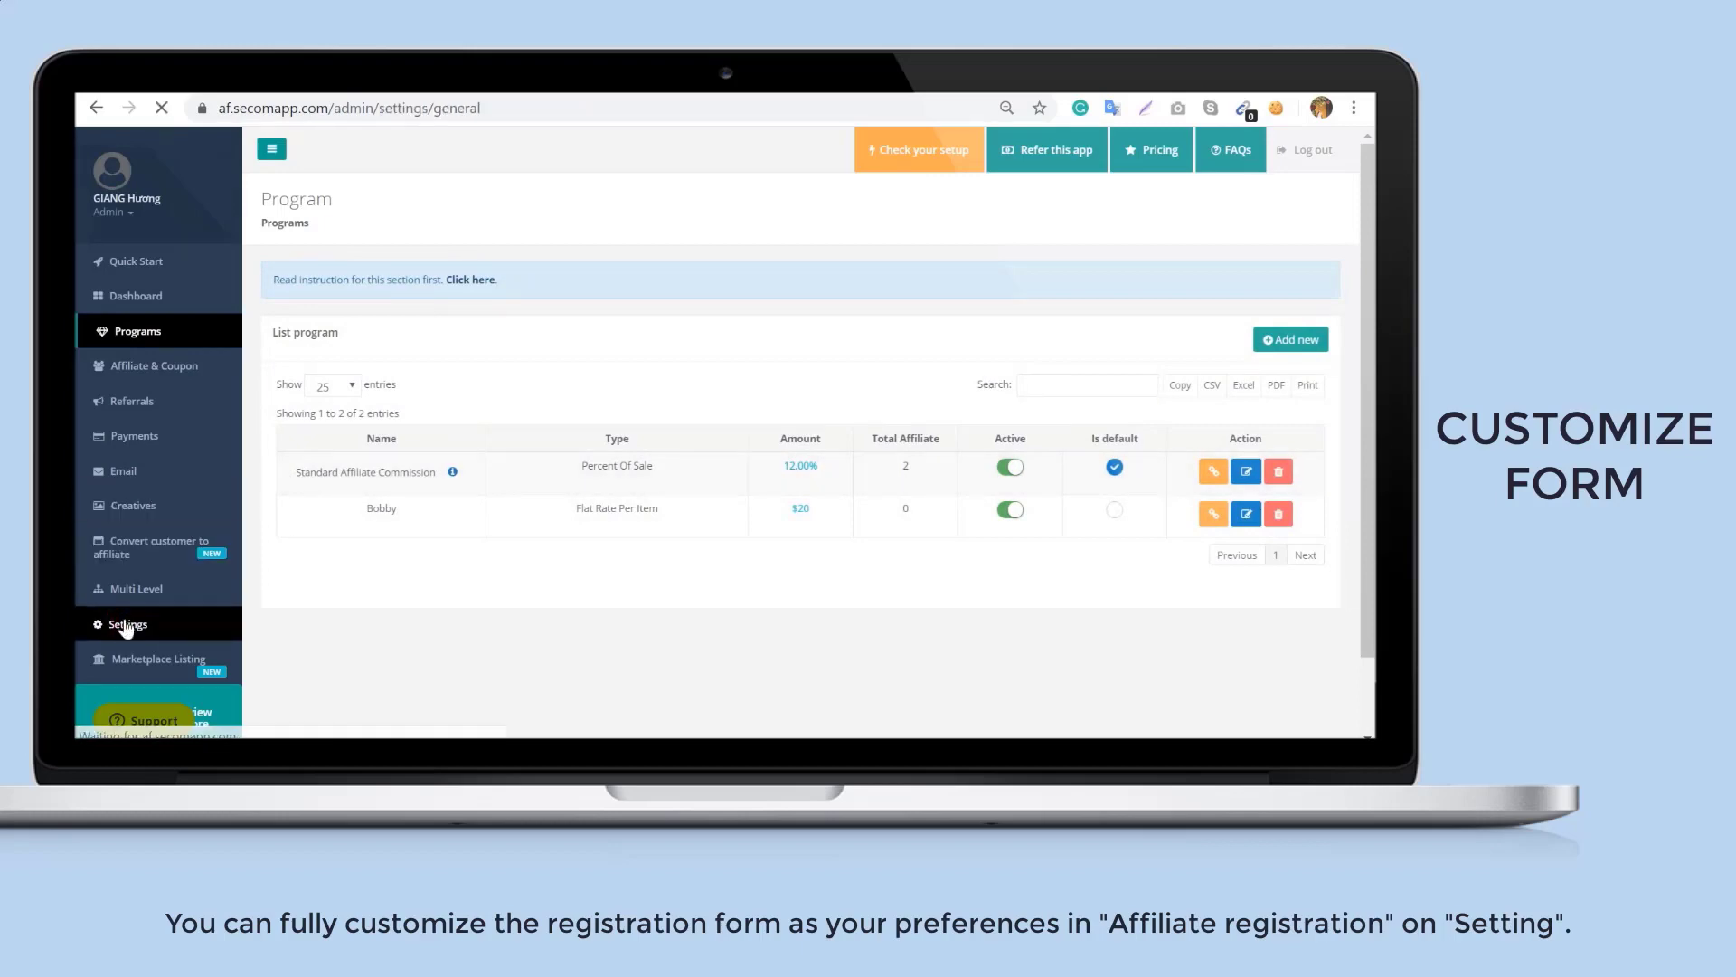
pyautogui.click(362, 405)
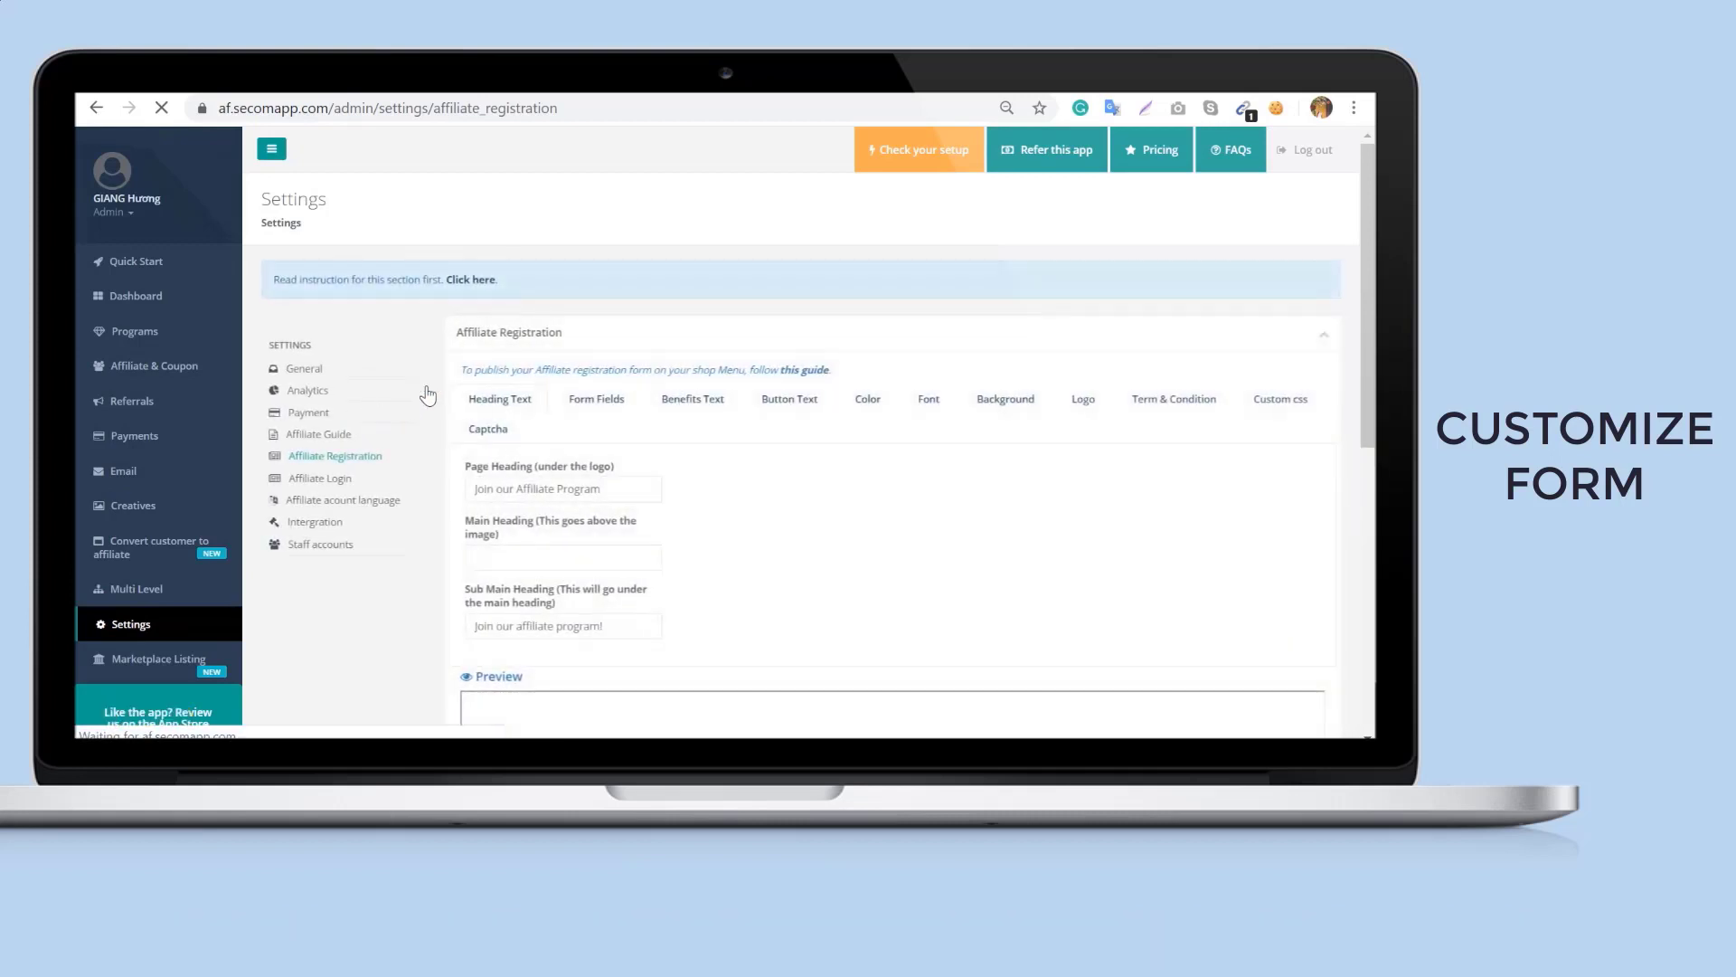
pyautogui.click(596, 399)
pyautogui.click(533, 602)
pyautogui.click(692, 567)
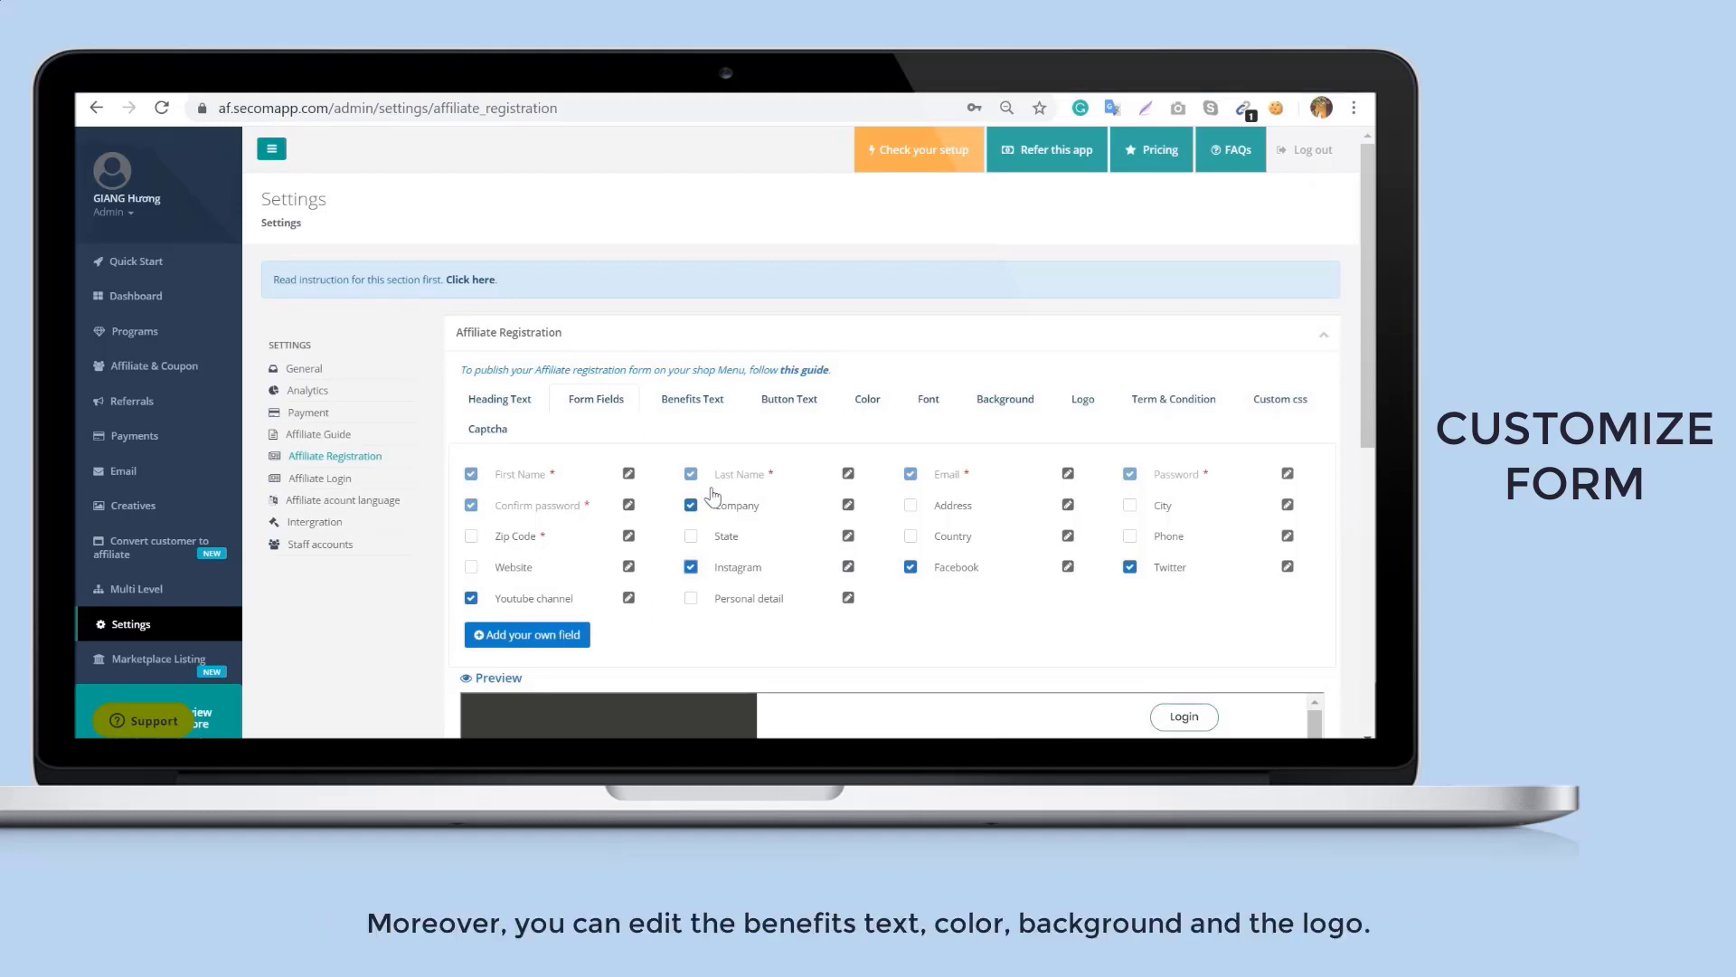
# Set benefits commission type to 'Percent of sales', amount to 10%, and terms to '10% of sales when'
pyautogui.click(710, 402)
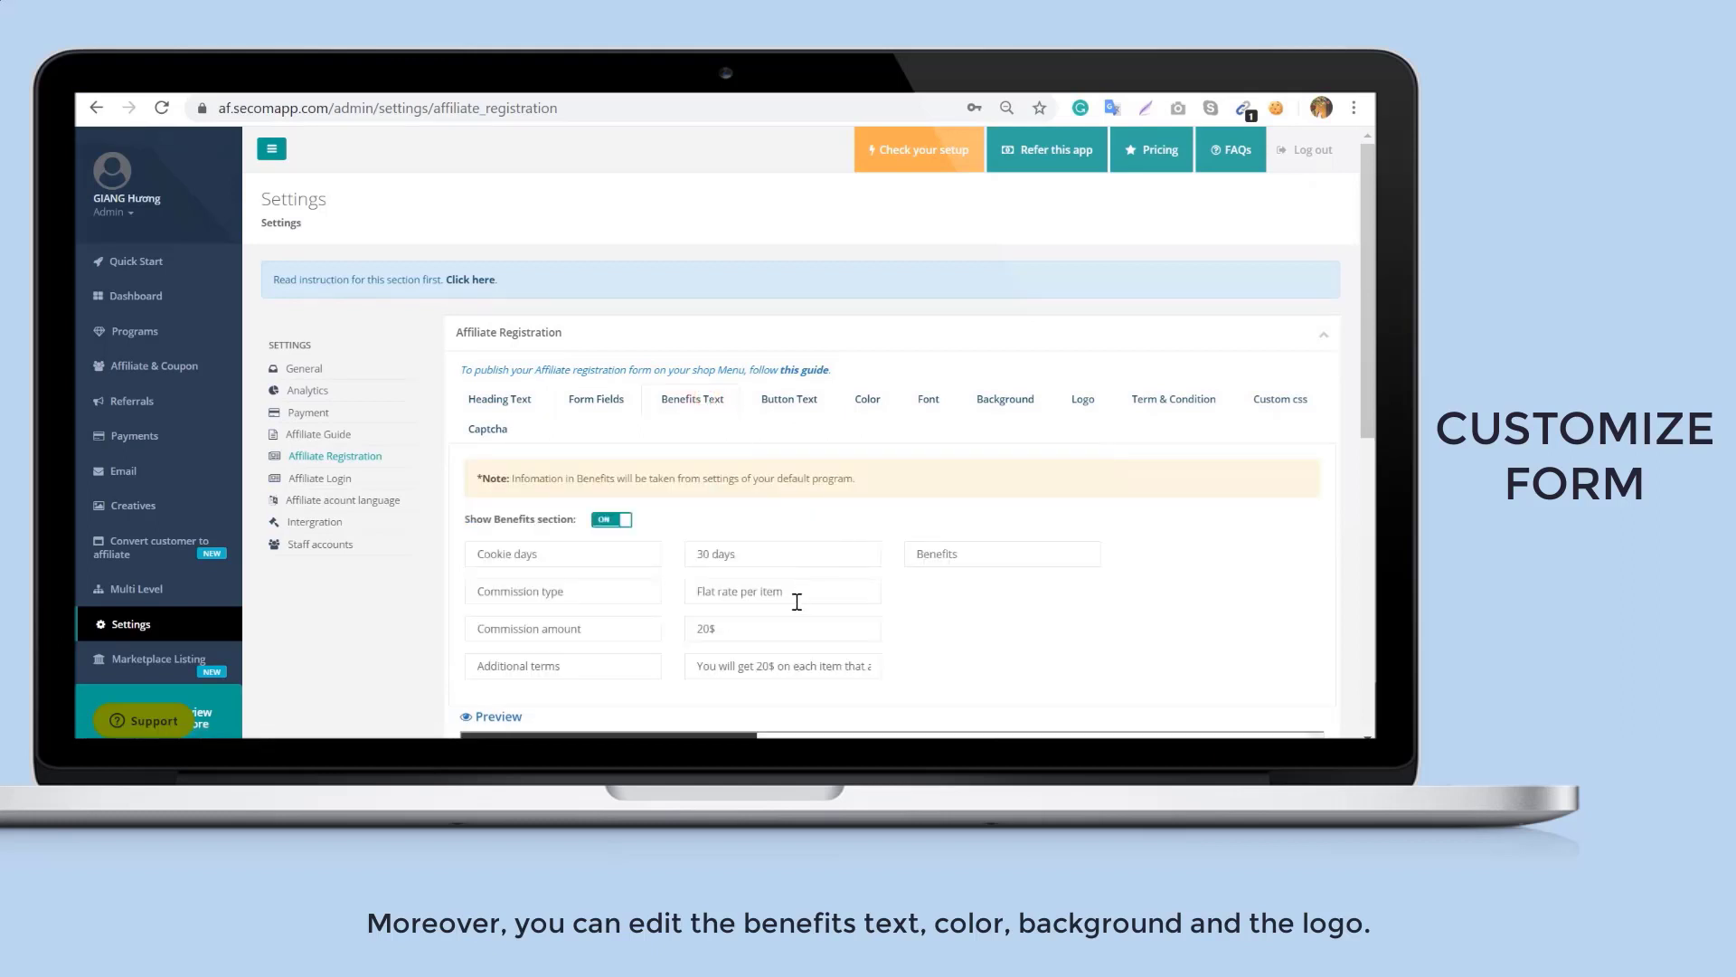
pyautogui.moveTo(797, 591); pyautogui.dragTo(670, 600)
pyautogui.write('Percent of sales')
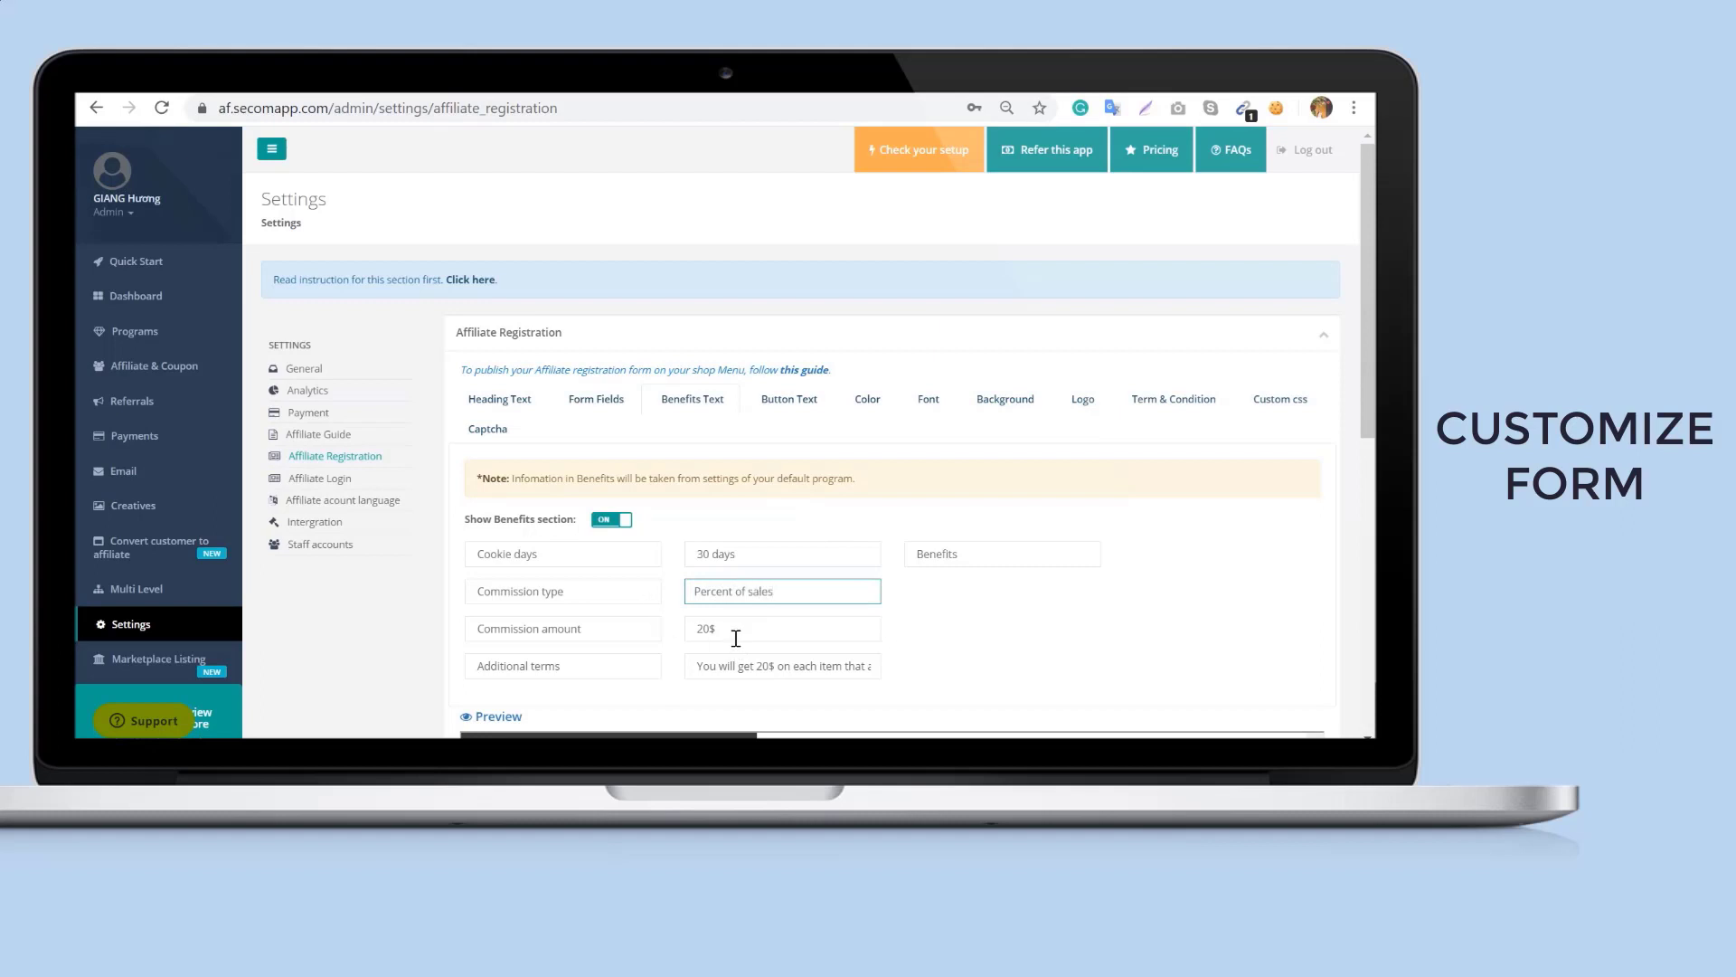
pyautogui.moveTo(737, 639); pyautogui.dragTo(681, 636)
pyautogui.write('10')
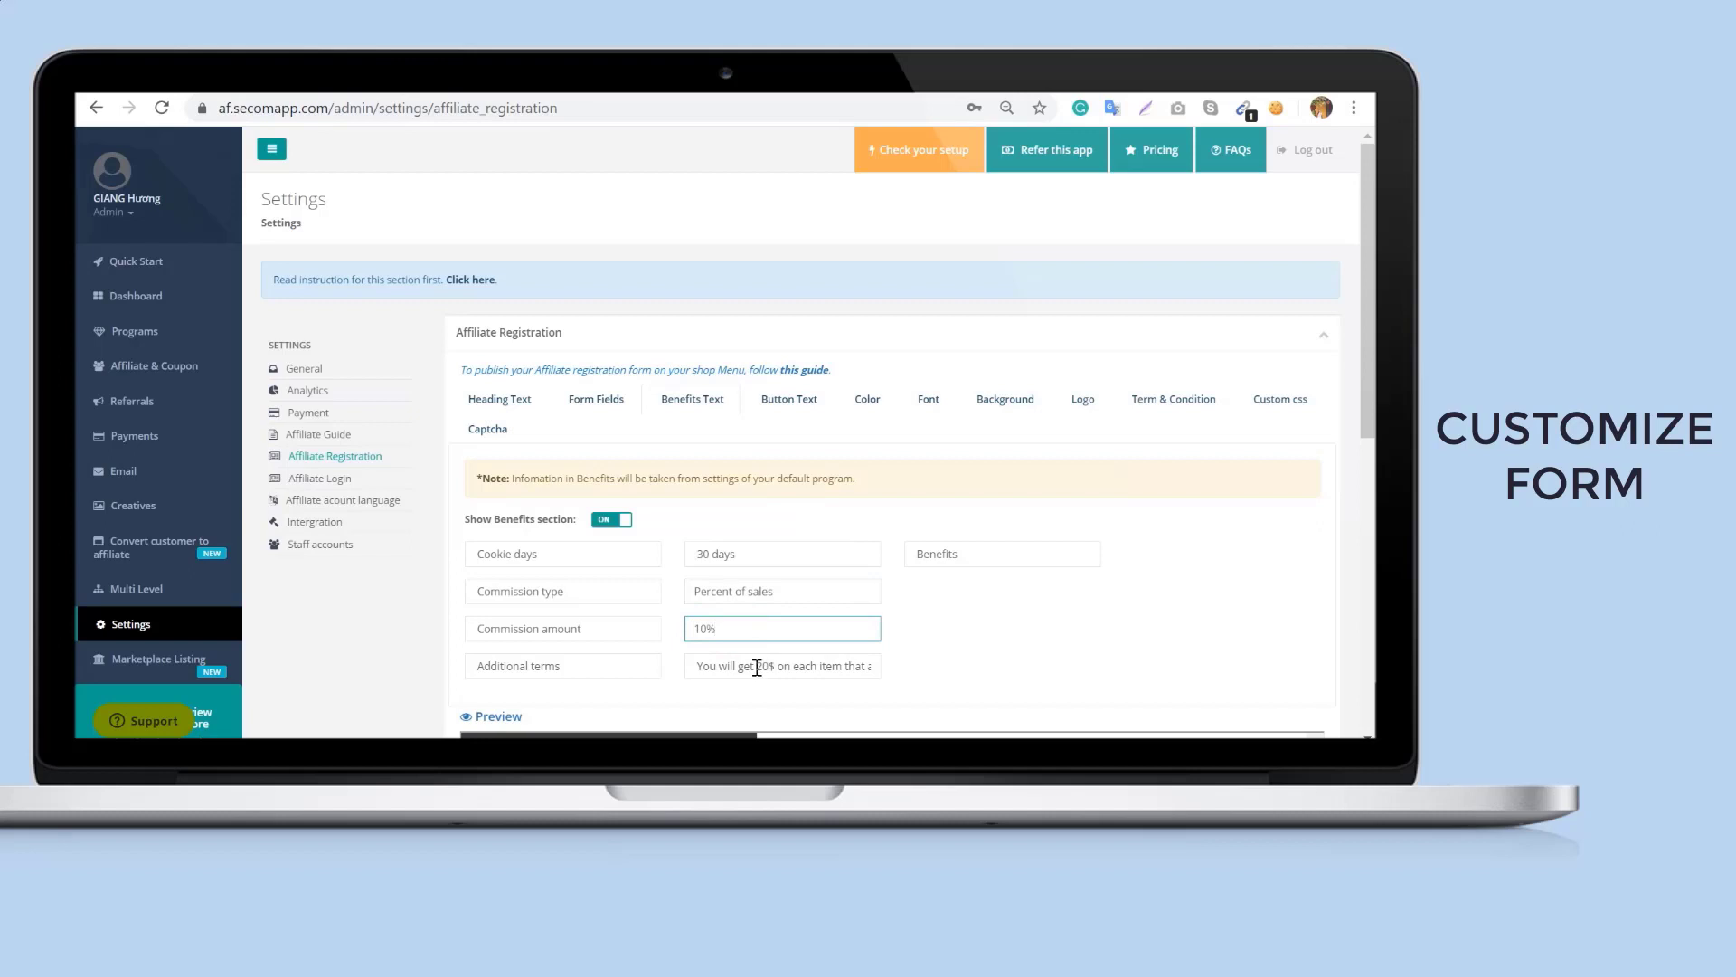
pyautogui.moveTo(758, 666)
pyautogui.mouseDown()
pyautogui.moveTo(860, 667)
pyautogui.moveTo(772, 667)
pyautogui.mouseUp()
pyautogui.press('BackSpace')
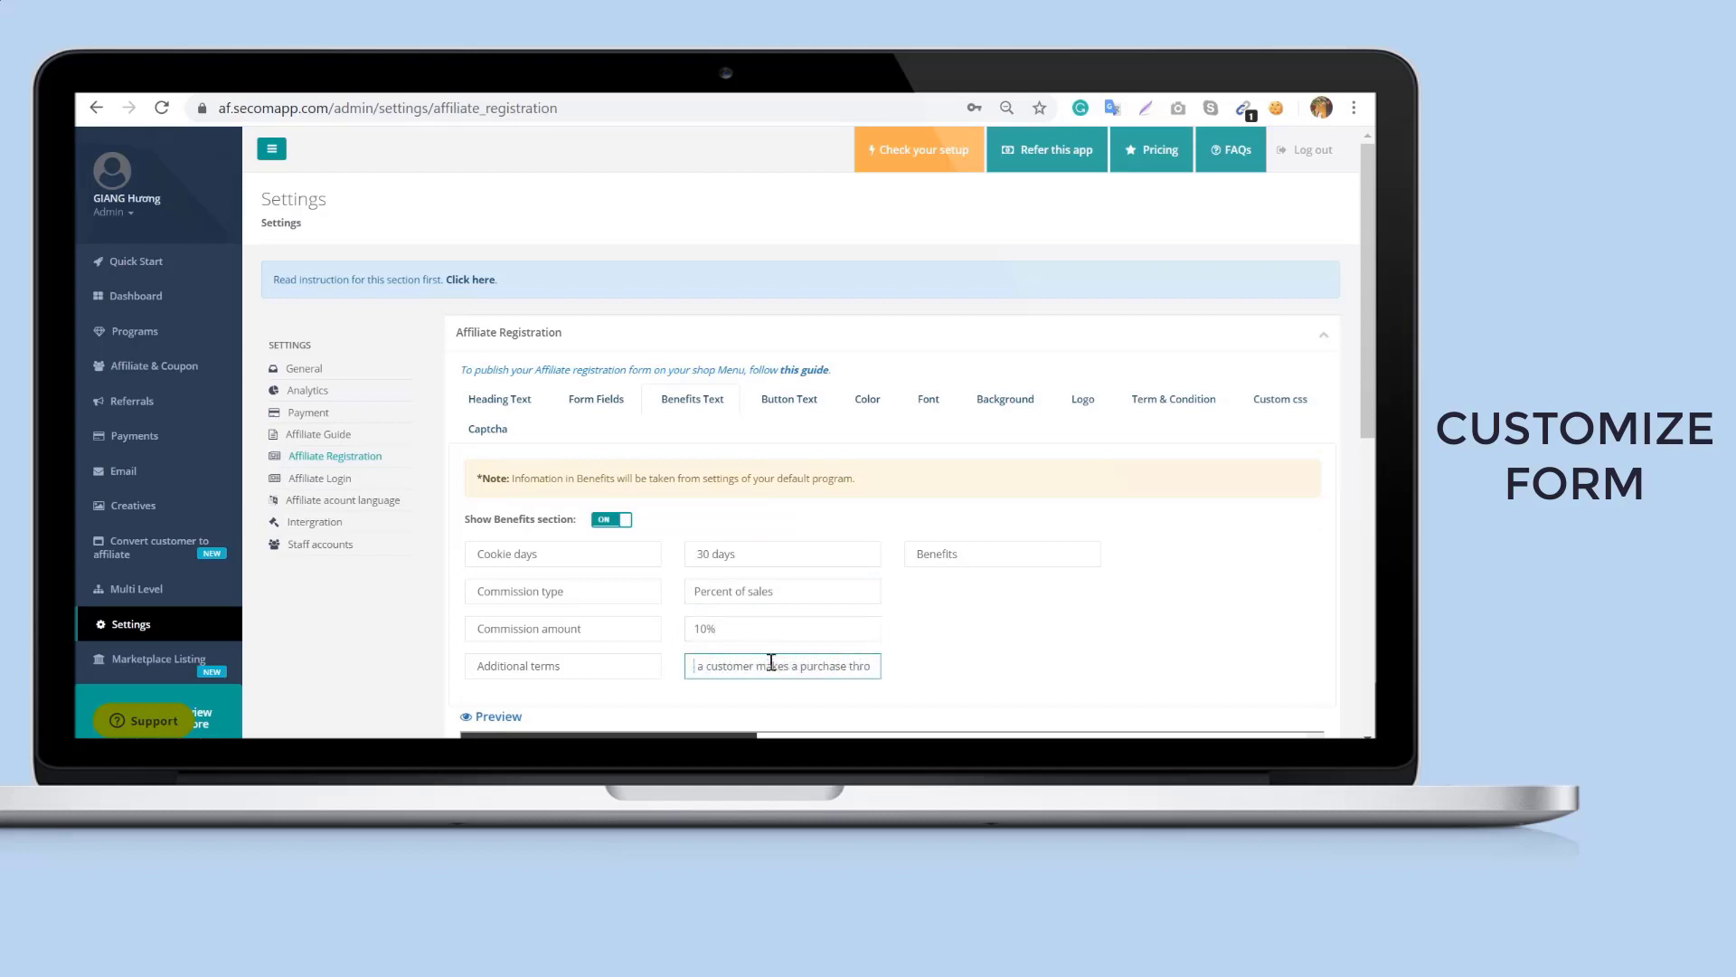
pyautogui.write('10% of sales when a cu')
pyautogui.click(927, 655)
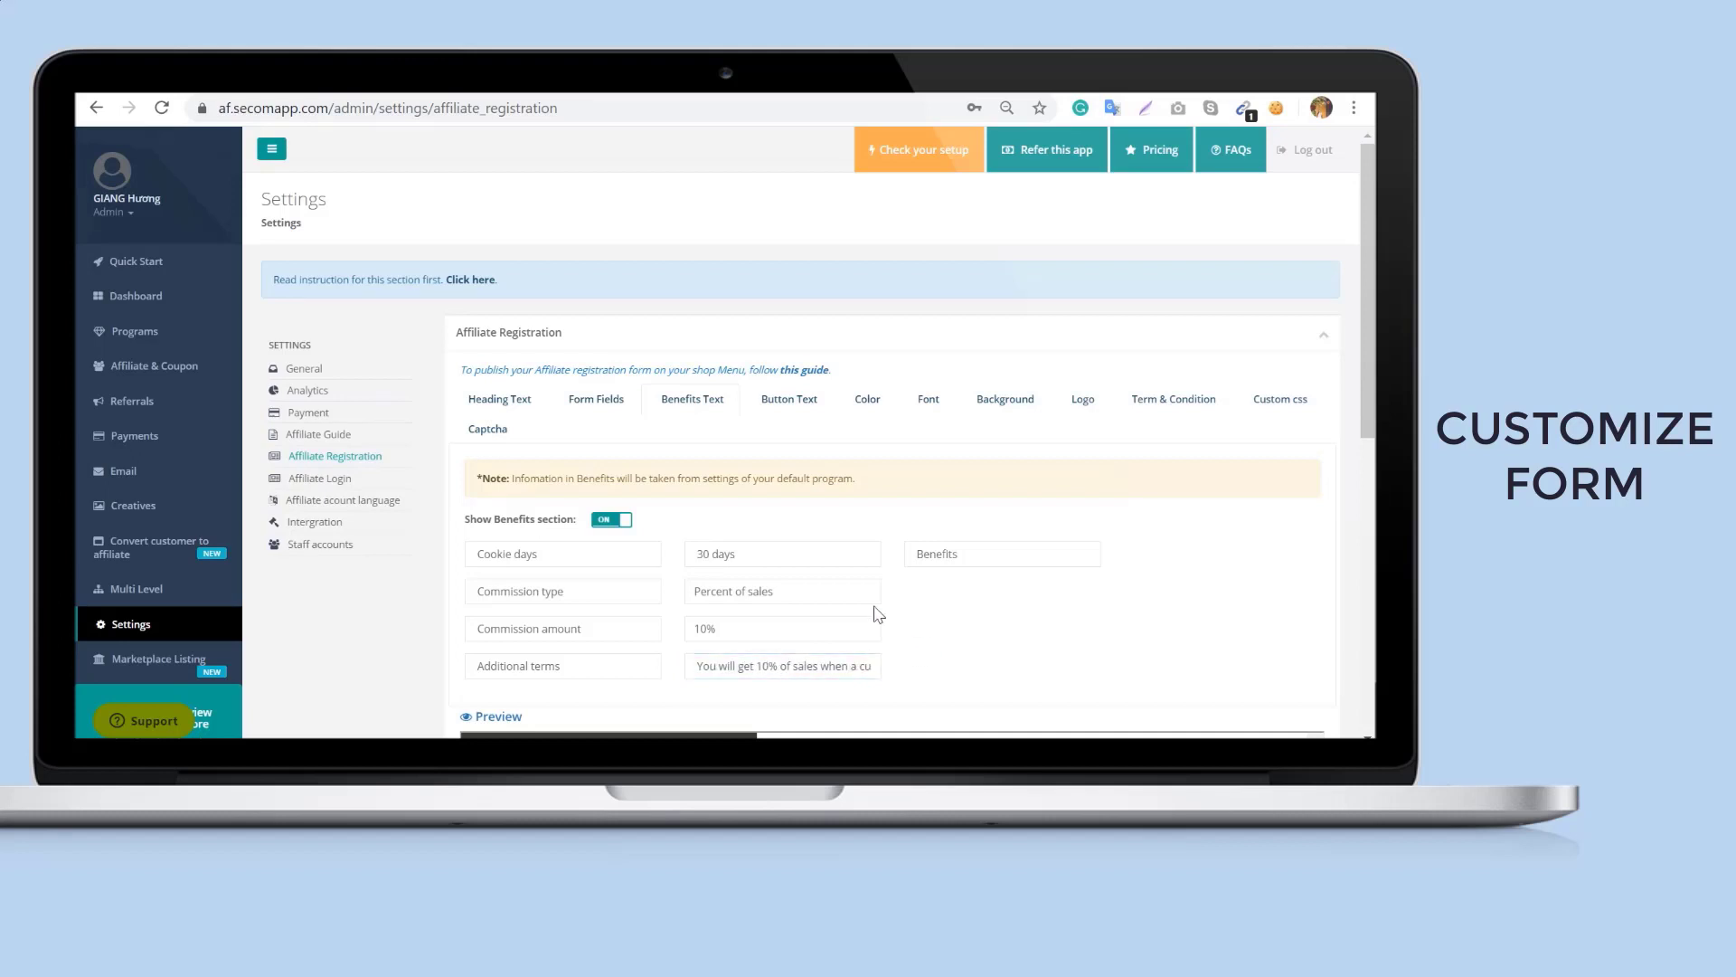
# Set the registration Page Heading colour to dark #2e1c1c
pyautogui.click(808, 408)
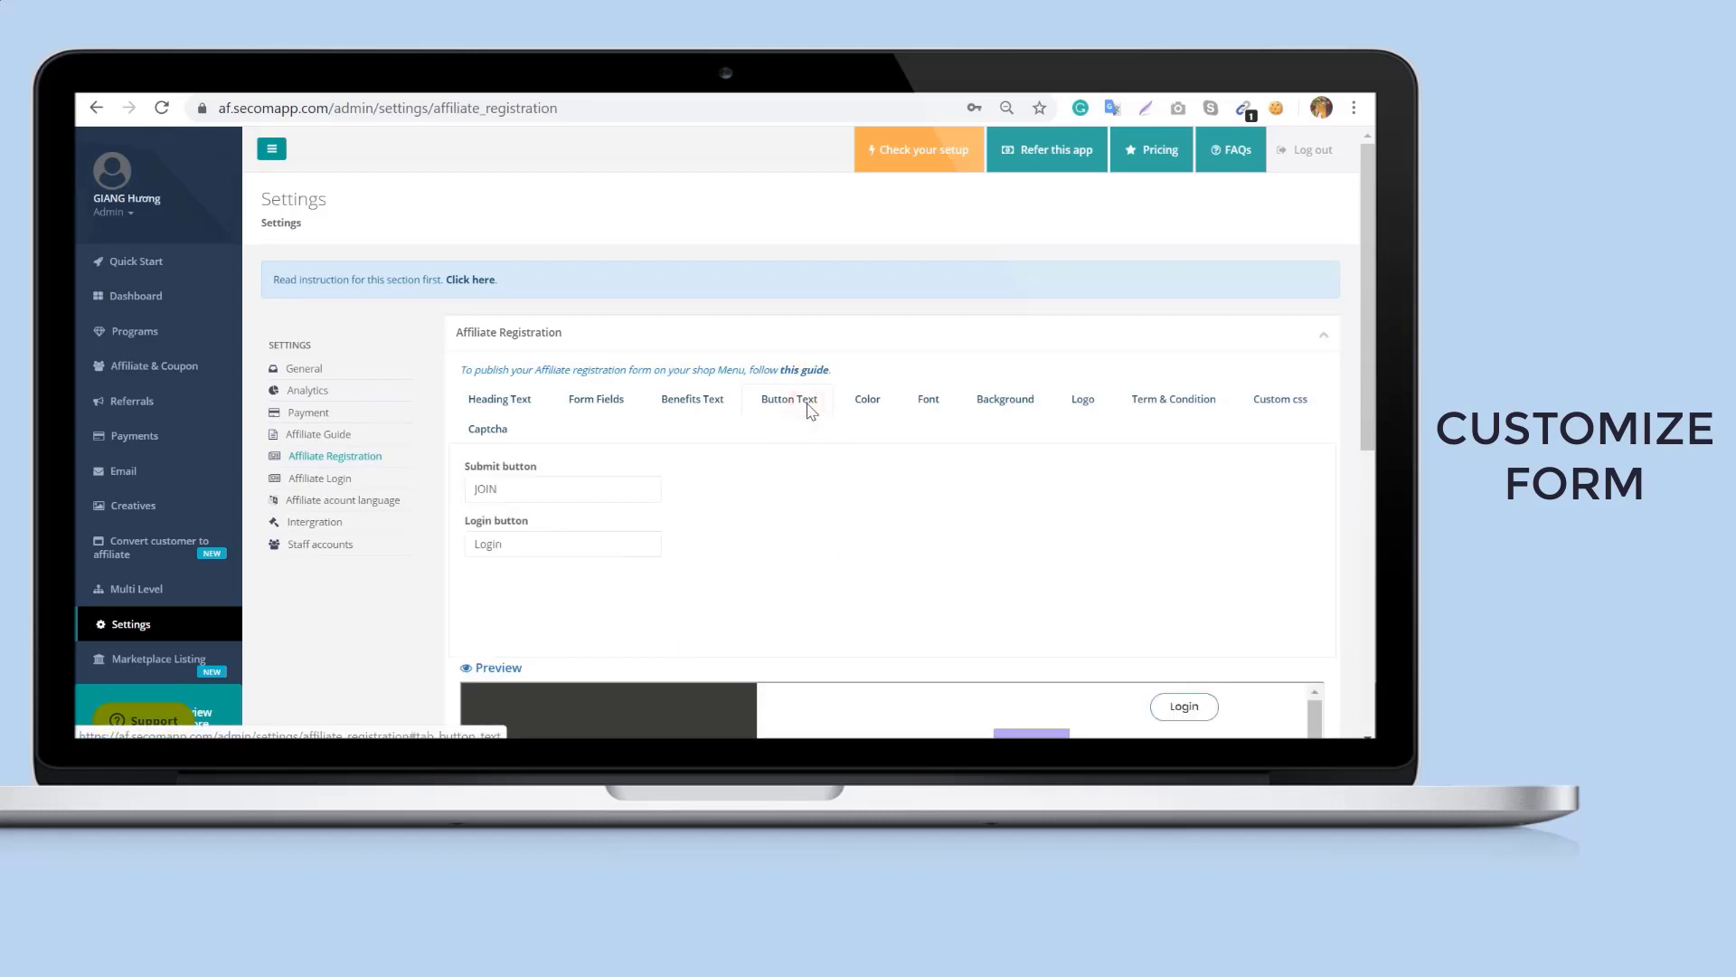
pyautogui.click(859, 402)
pyautogui.click(646, 491)
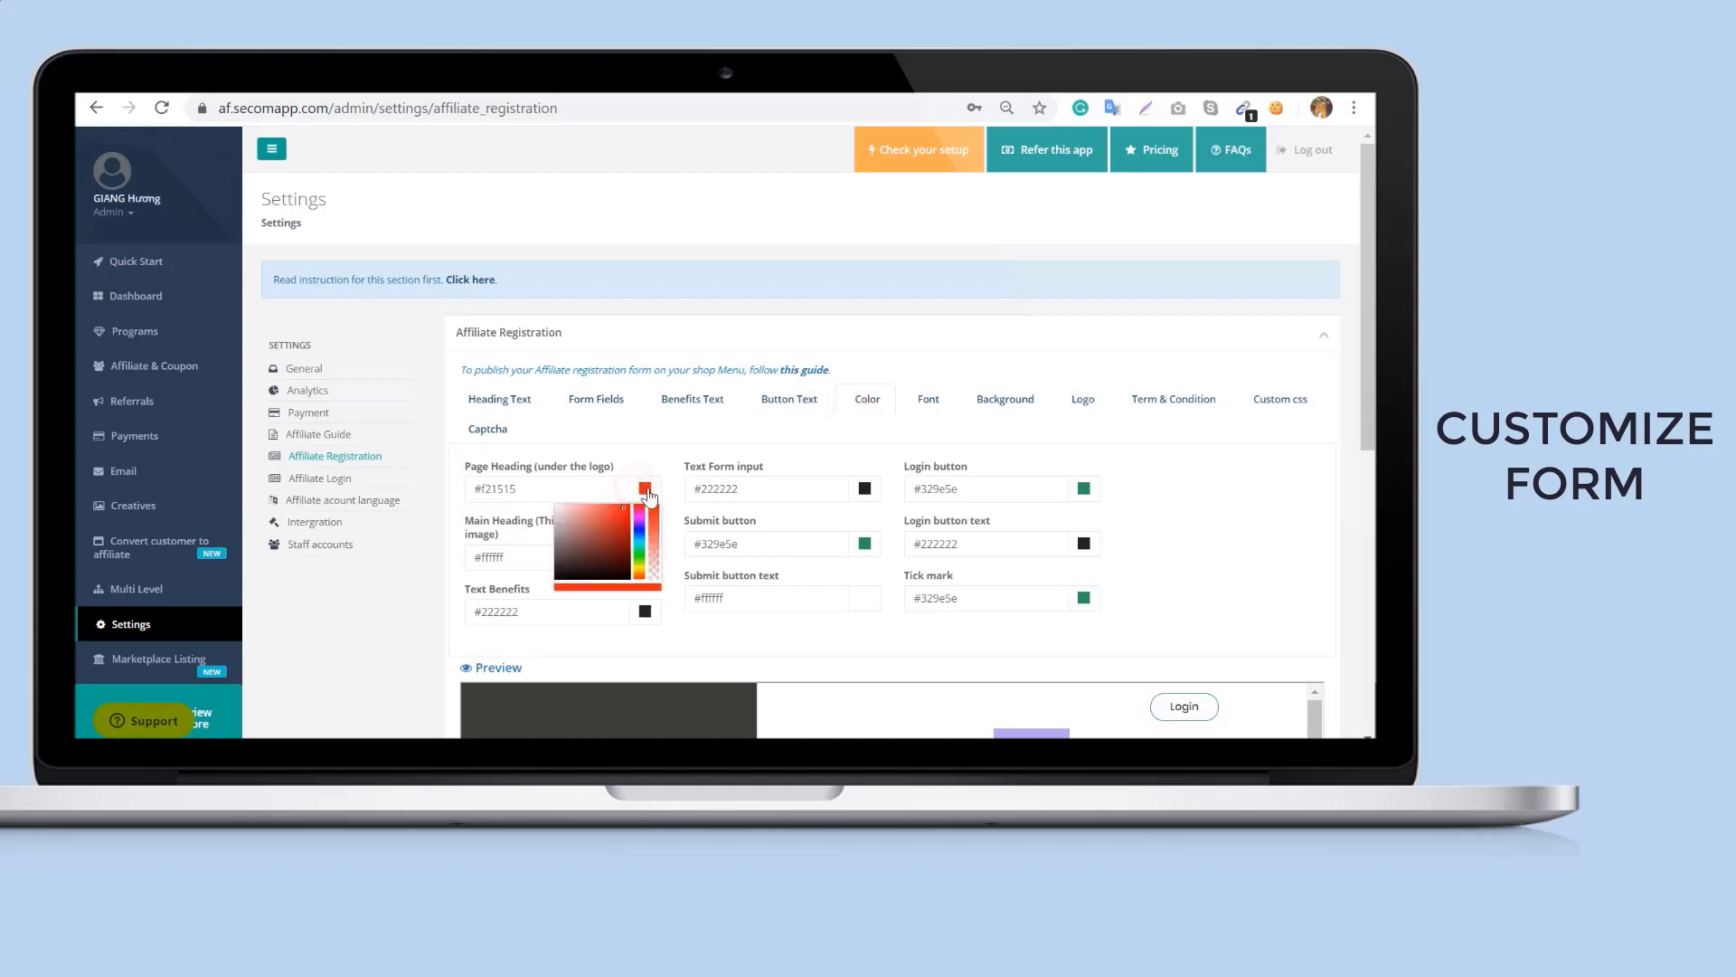
pyautogui.click(585, 568)
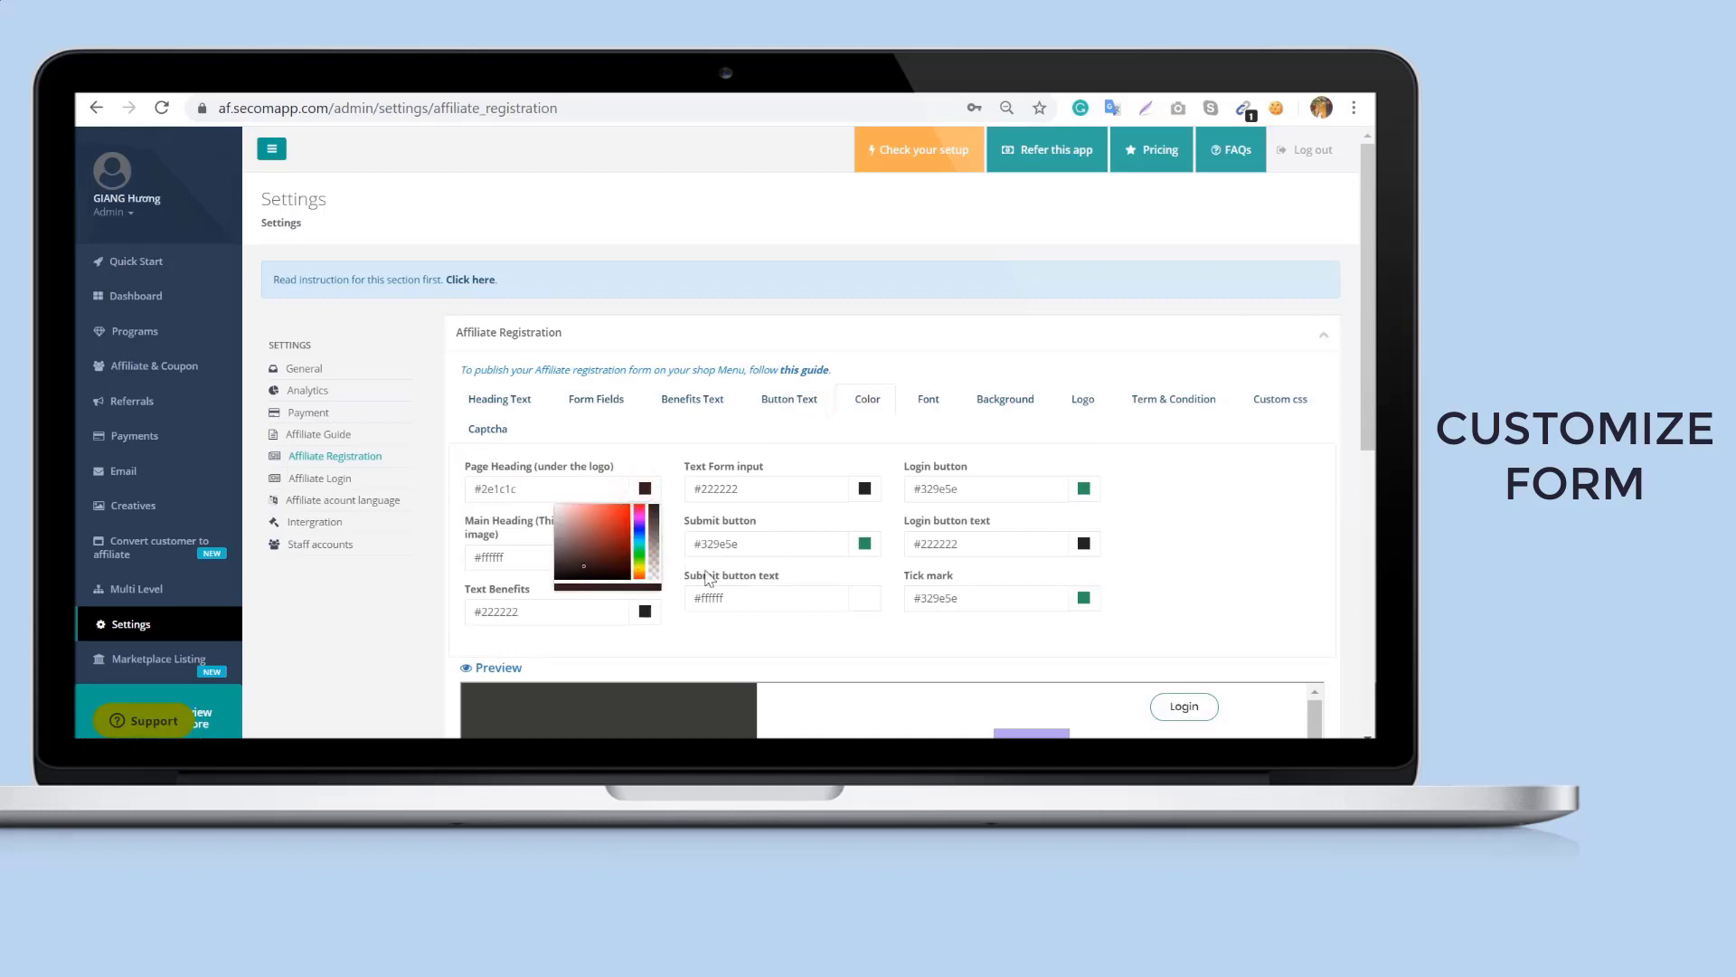
# Review the Font, Background and Logo settings, then save the affiliate registration changes
pyautogui.click(925, 407)
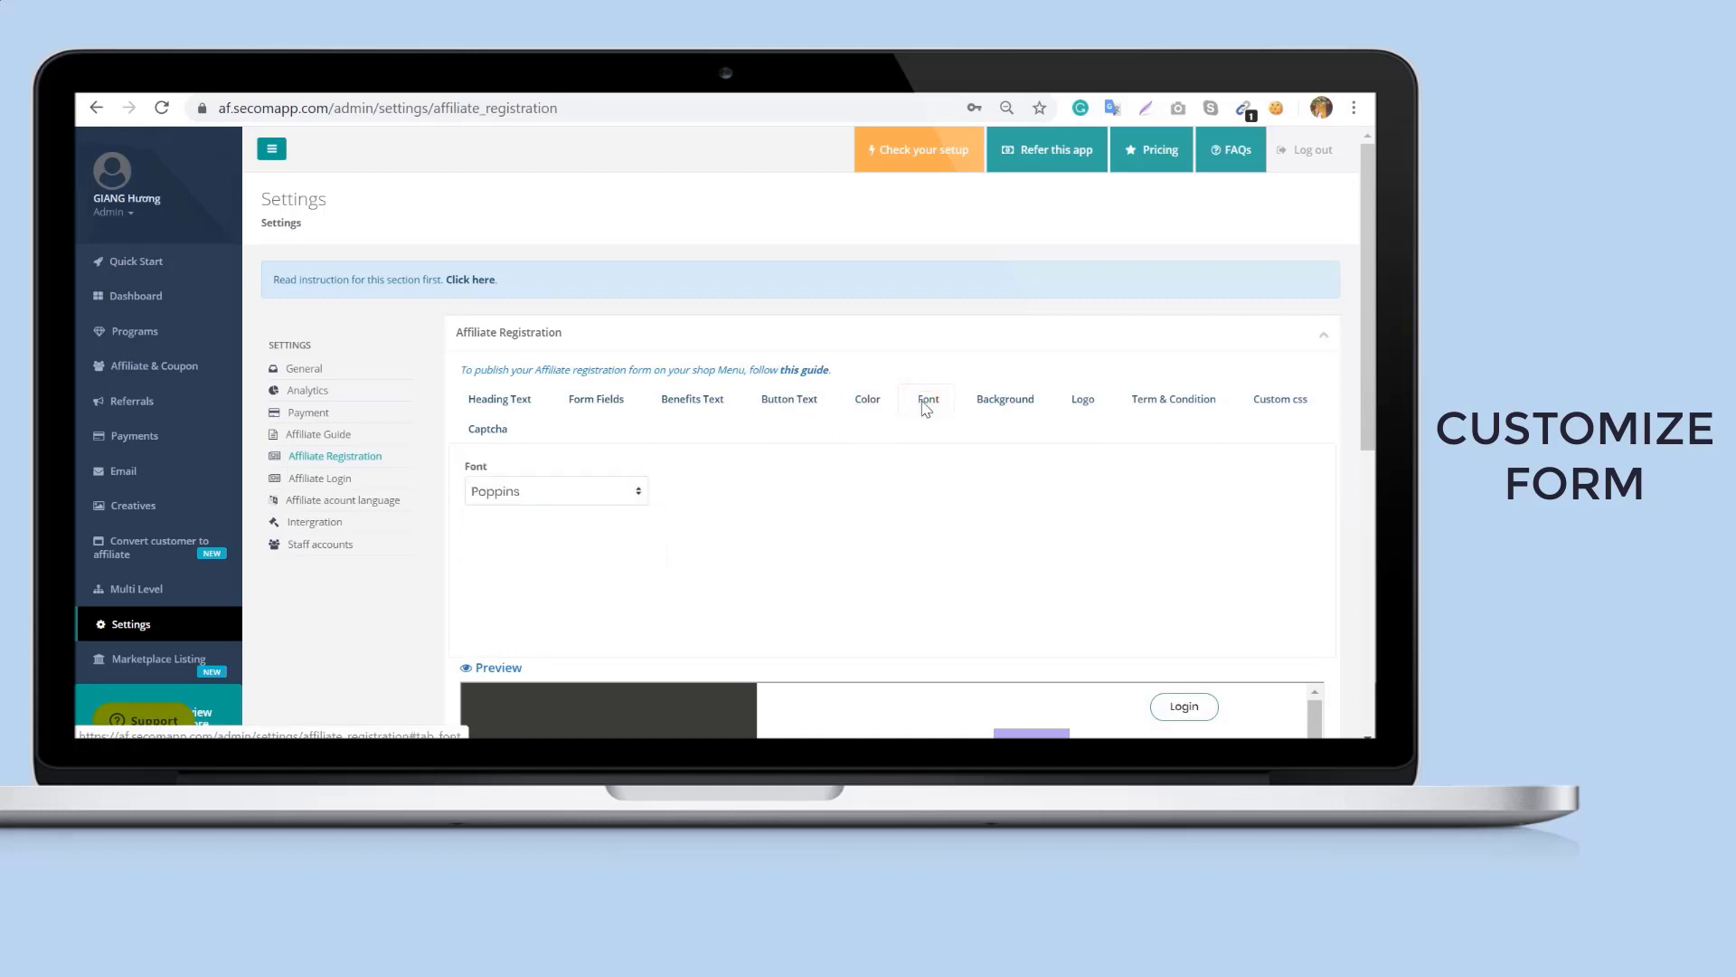
pyautogui.click(1004, 403)
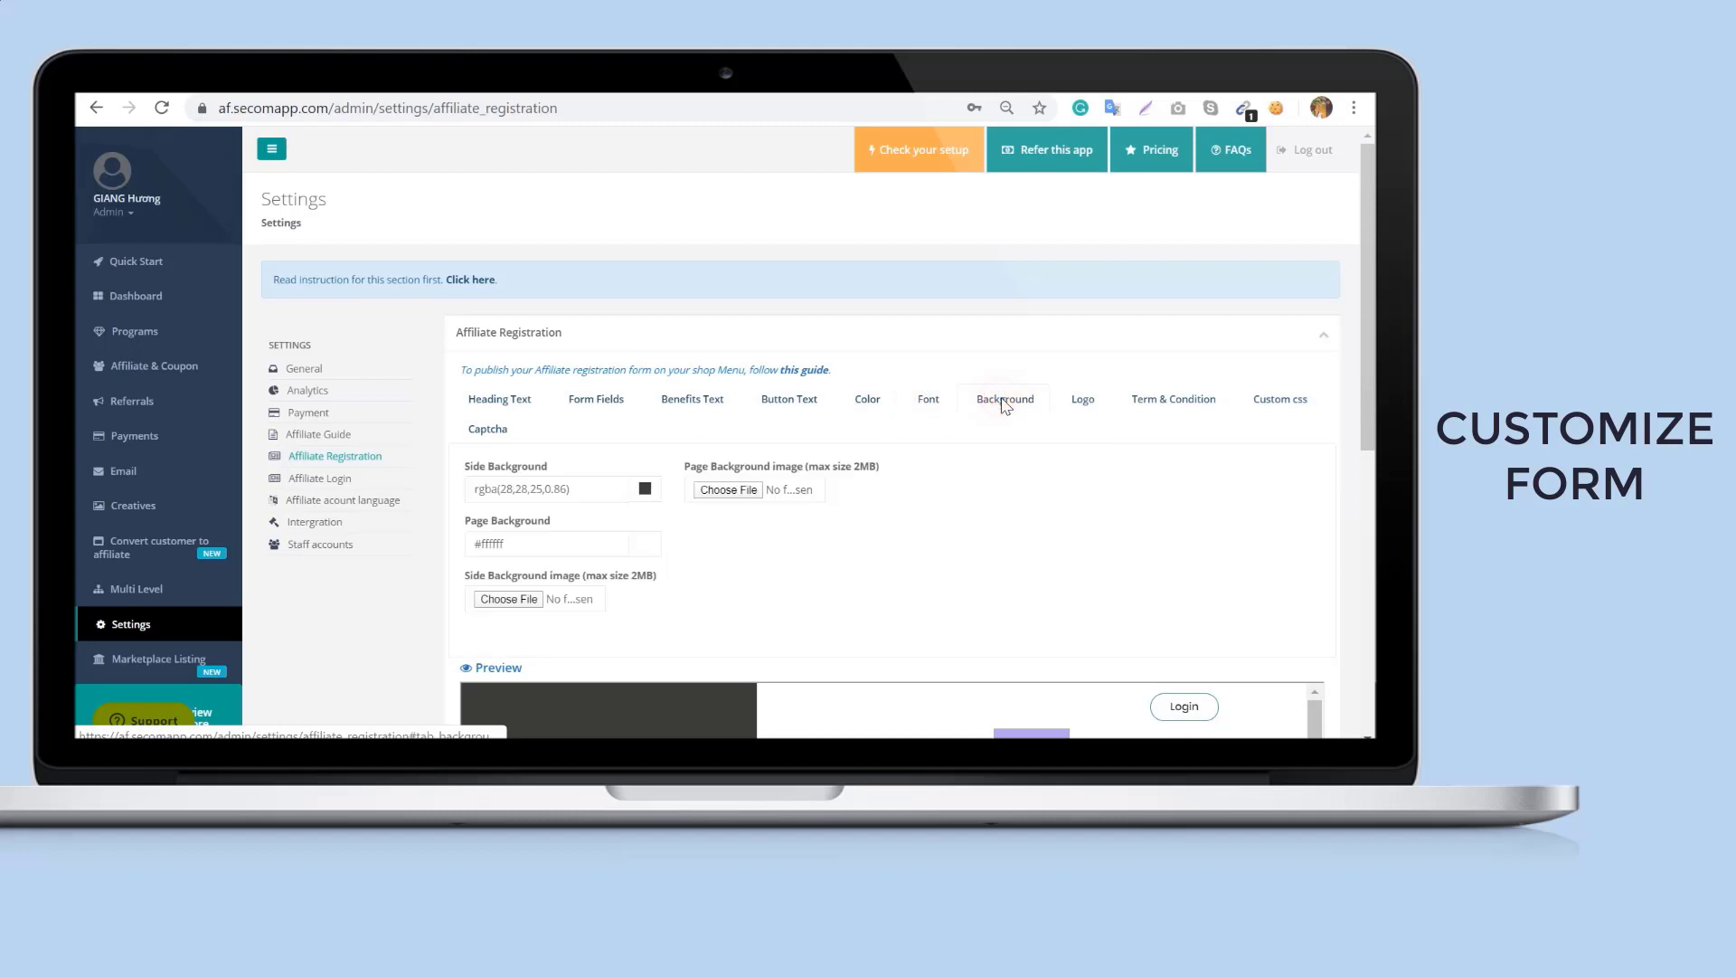
pyautogui.click(1079, 409)
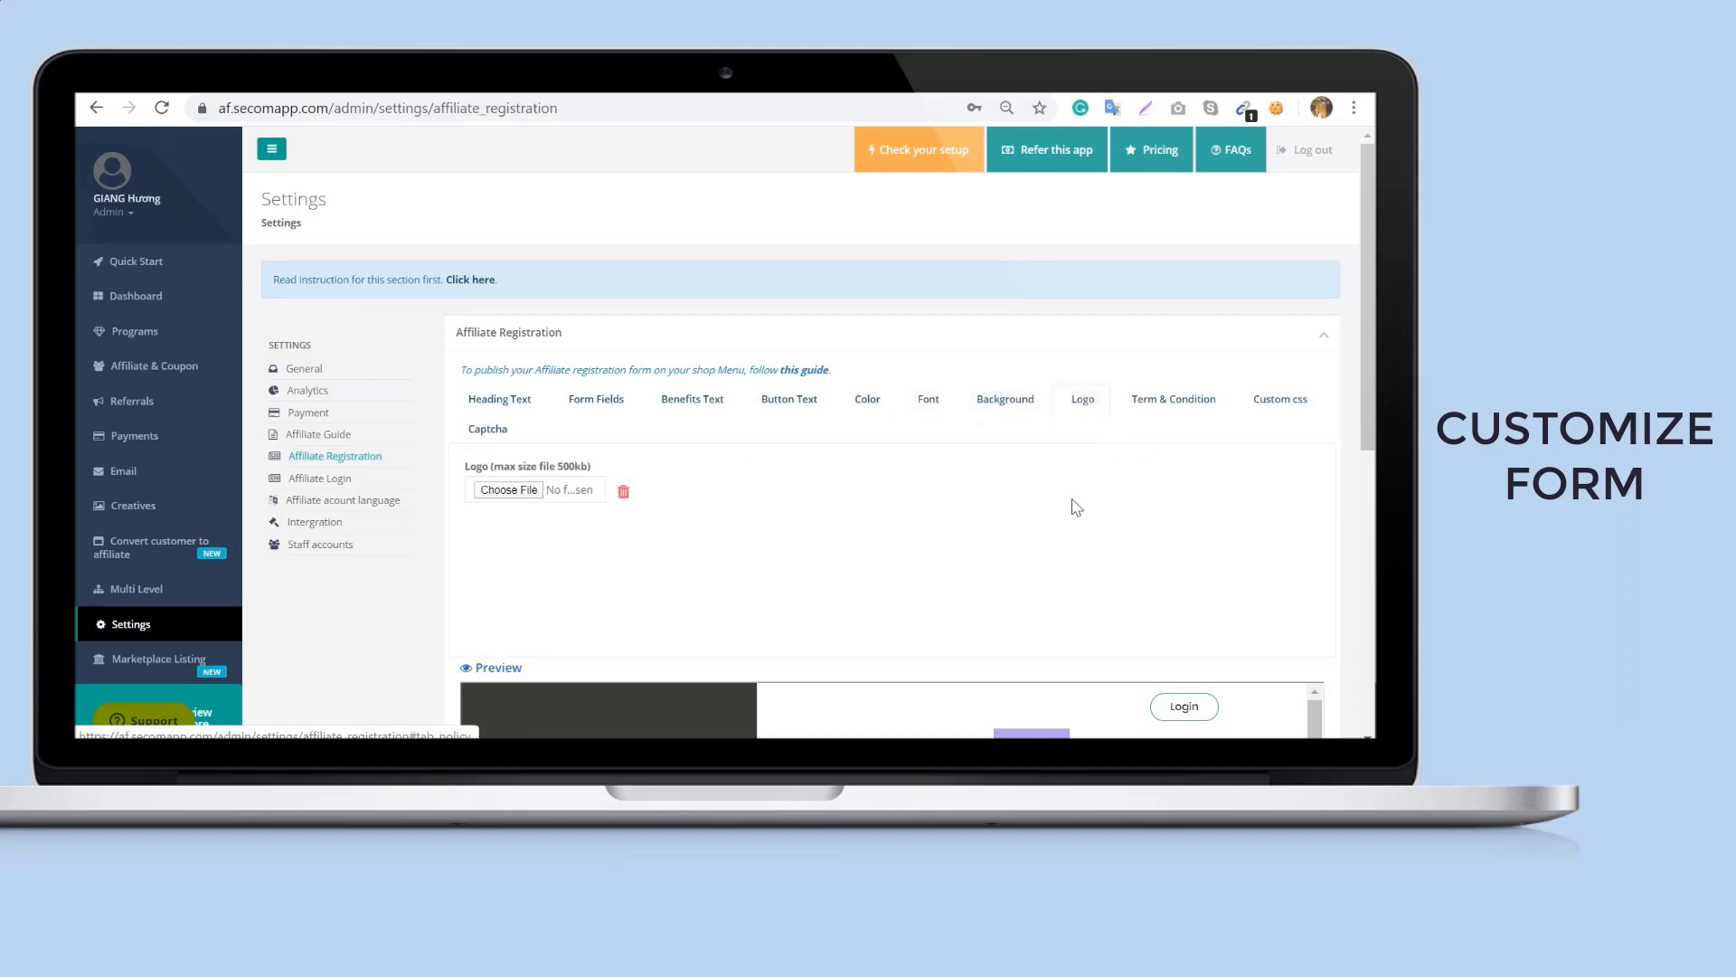
pyautogui.scroll(-10, 1070, 511)
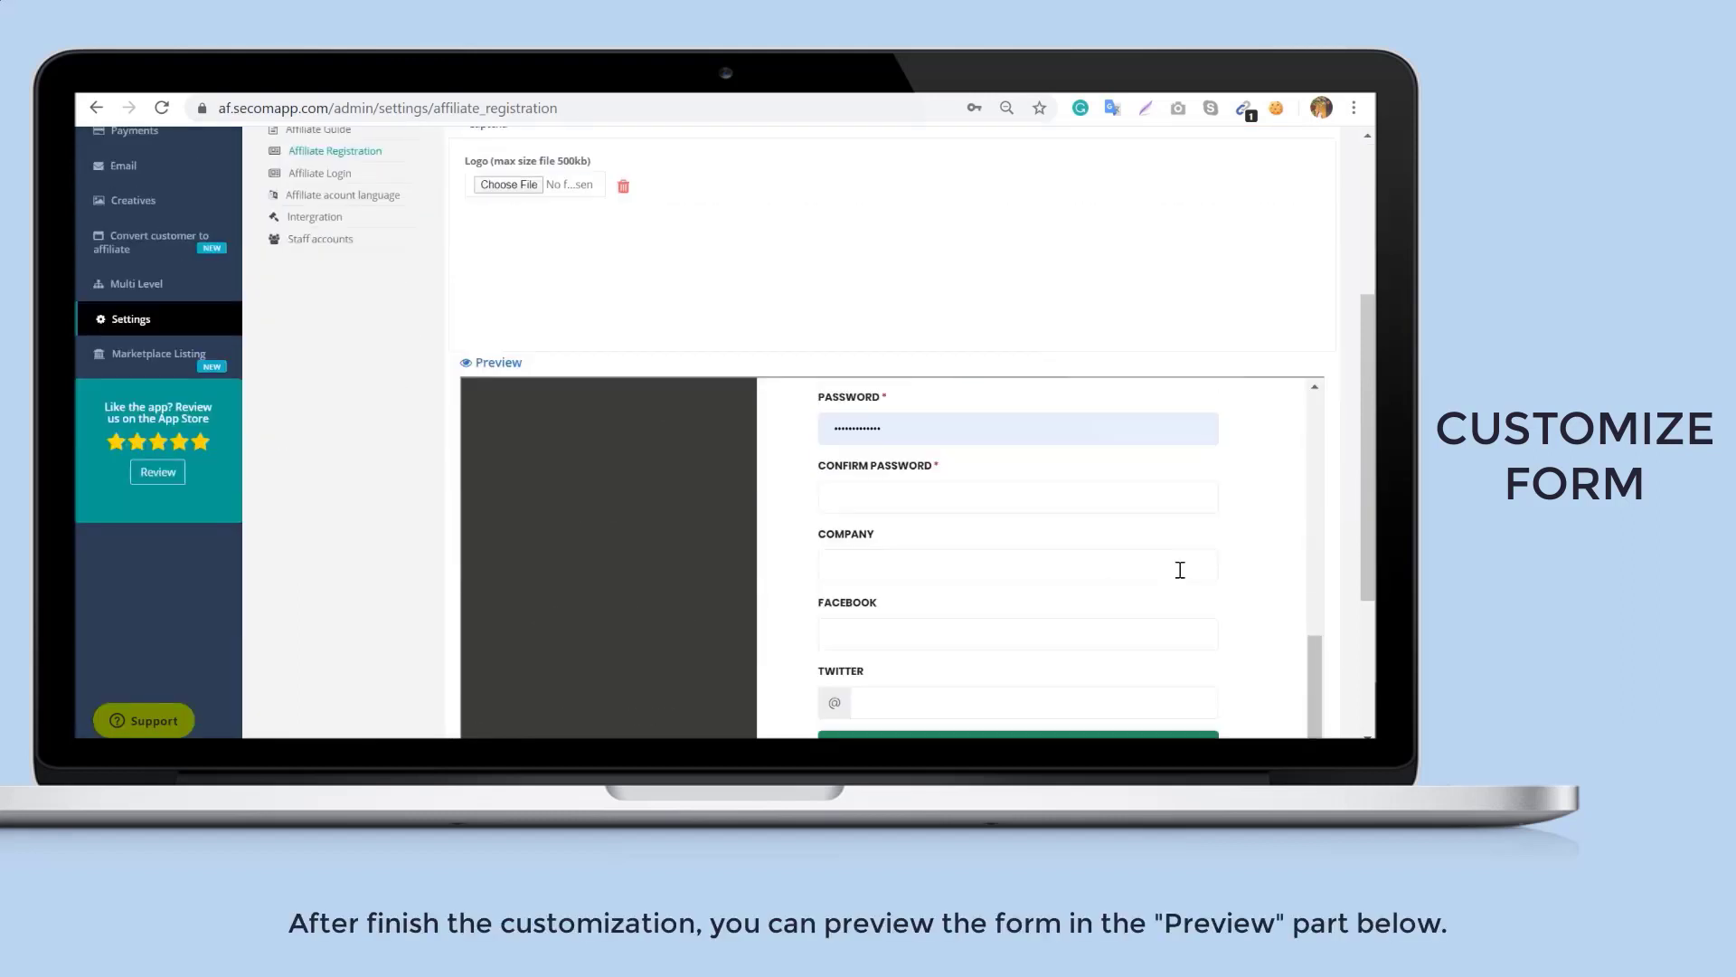
pyautogui.scroll(-3, 1176, 571)
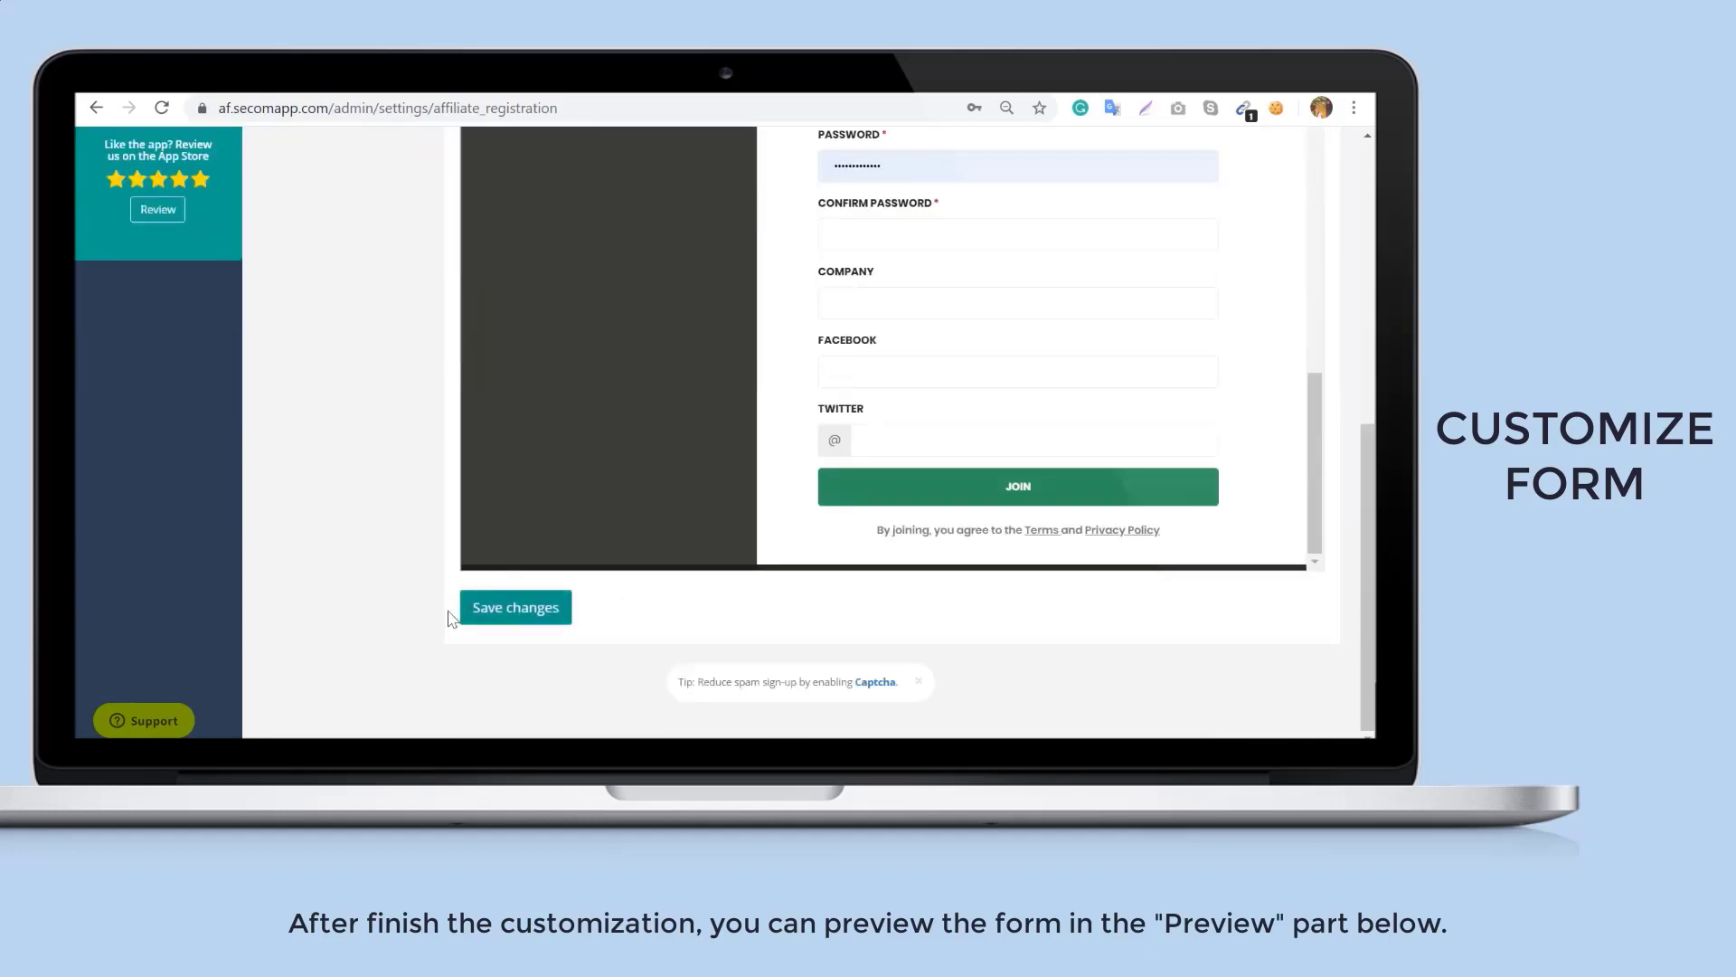
pyautogui.click(545, 615)
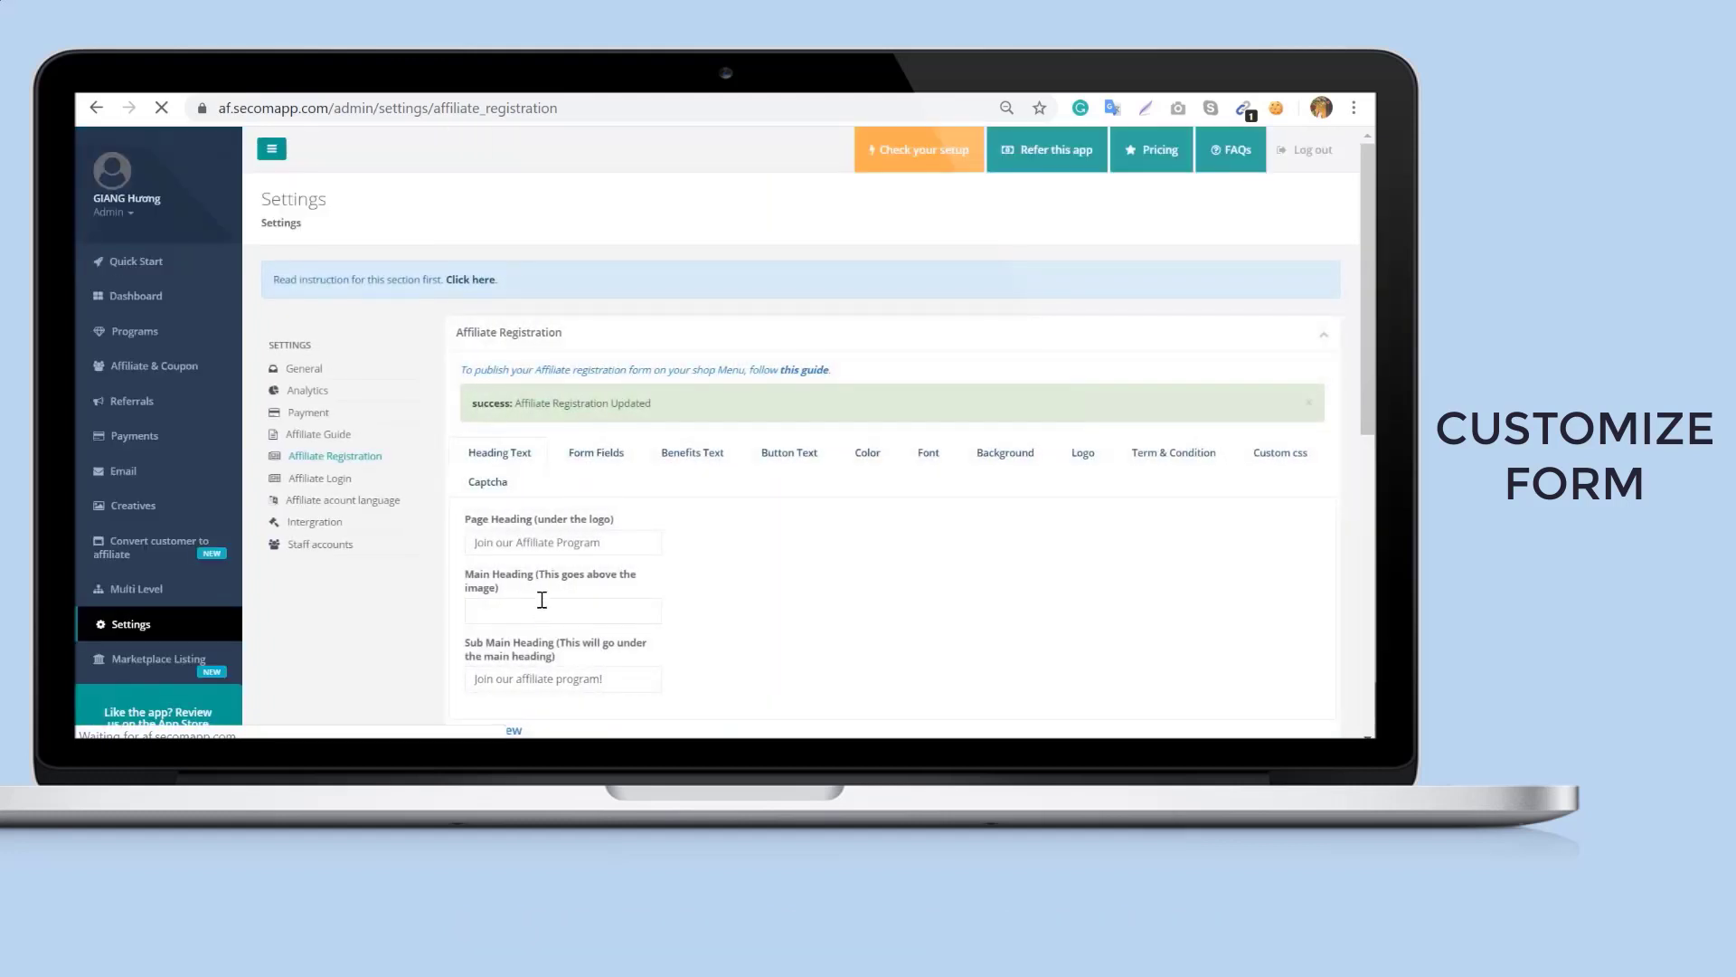
# Enter 'The Cranes' as brand name, change the cookie from 30 to 45 days, and save
pyautogui.click(310, 369)
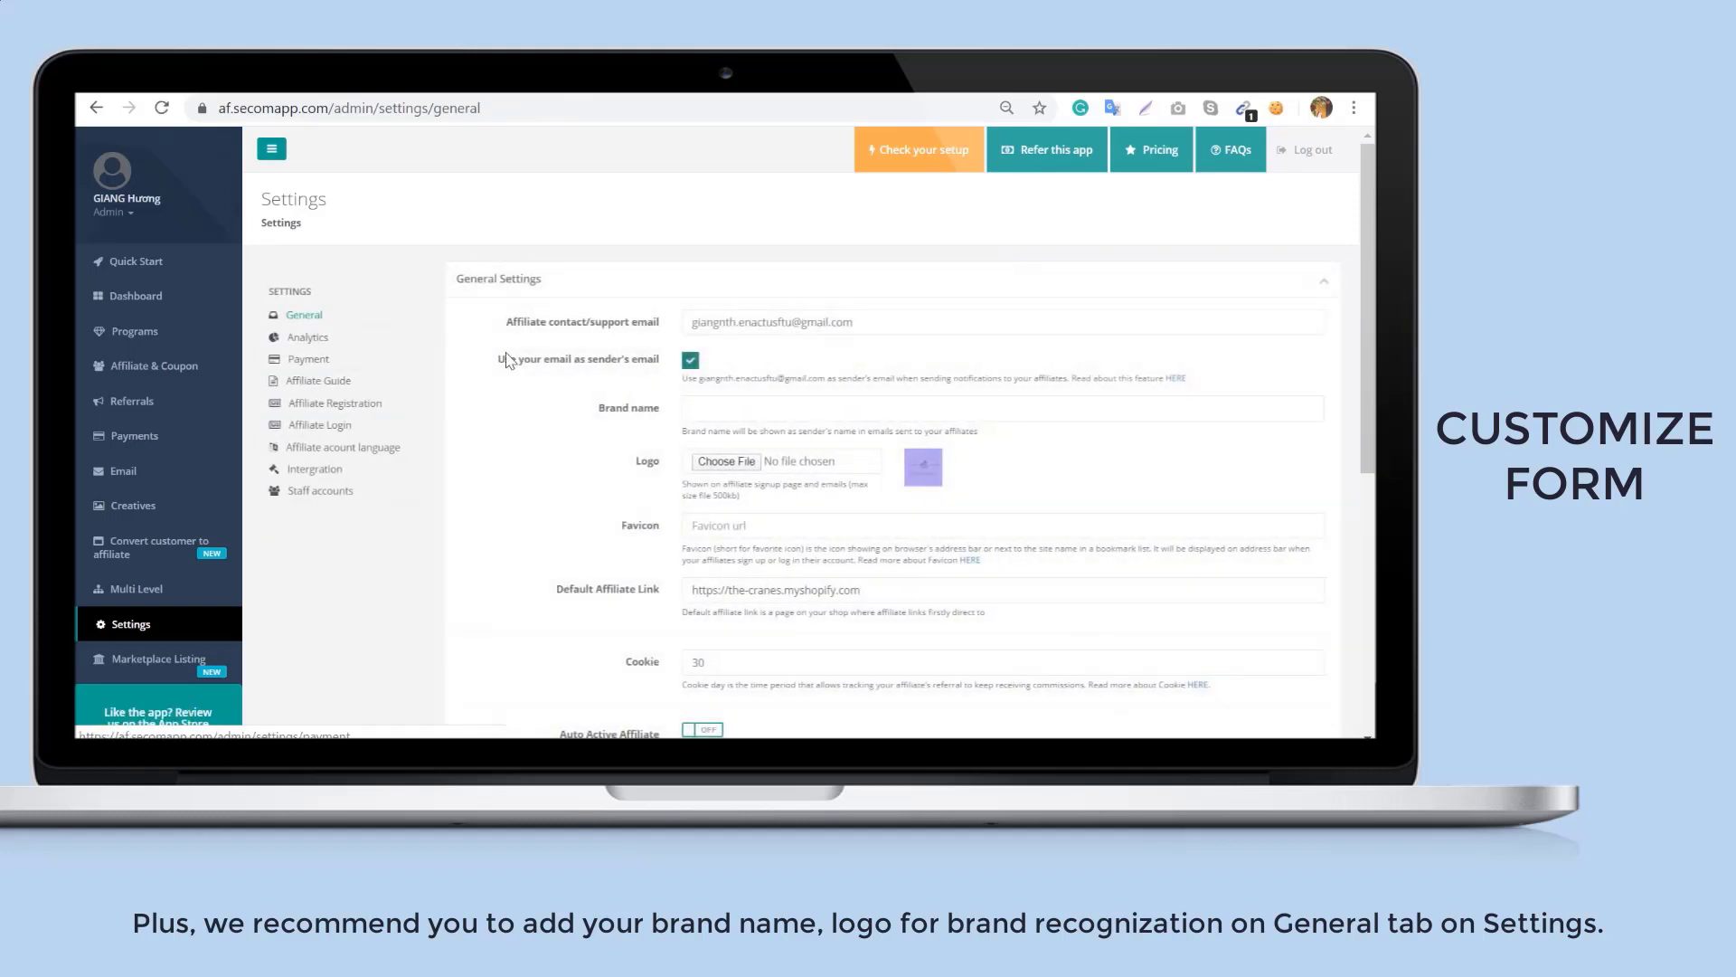
pyautogui.click(764, 407)
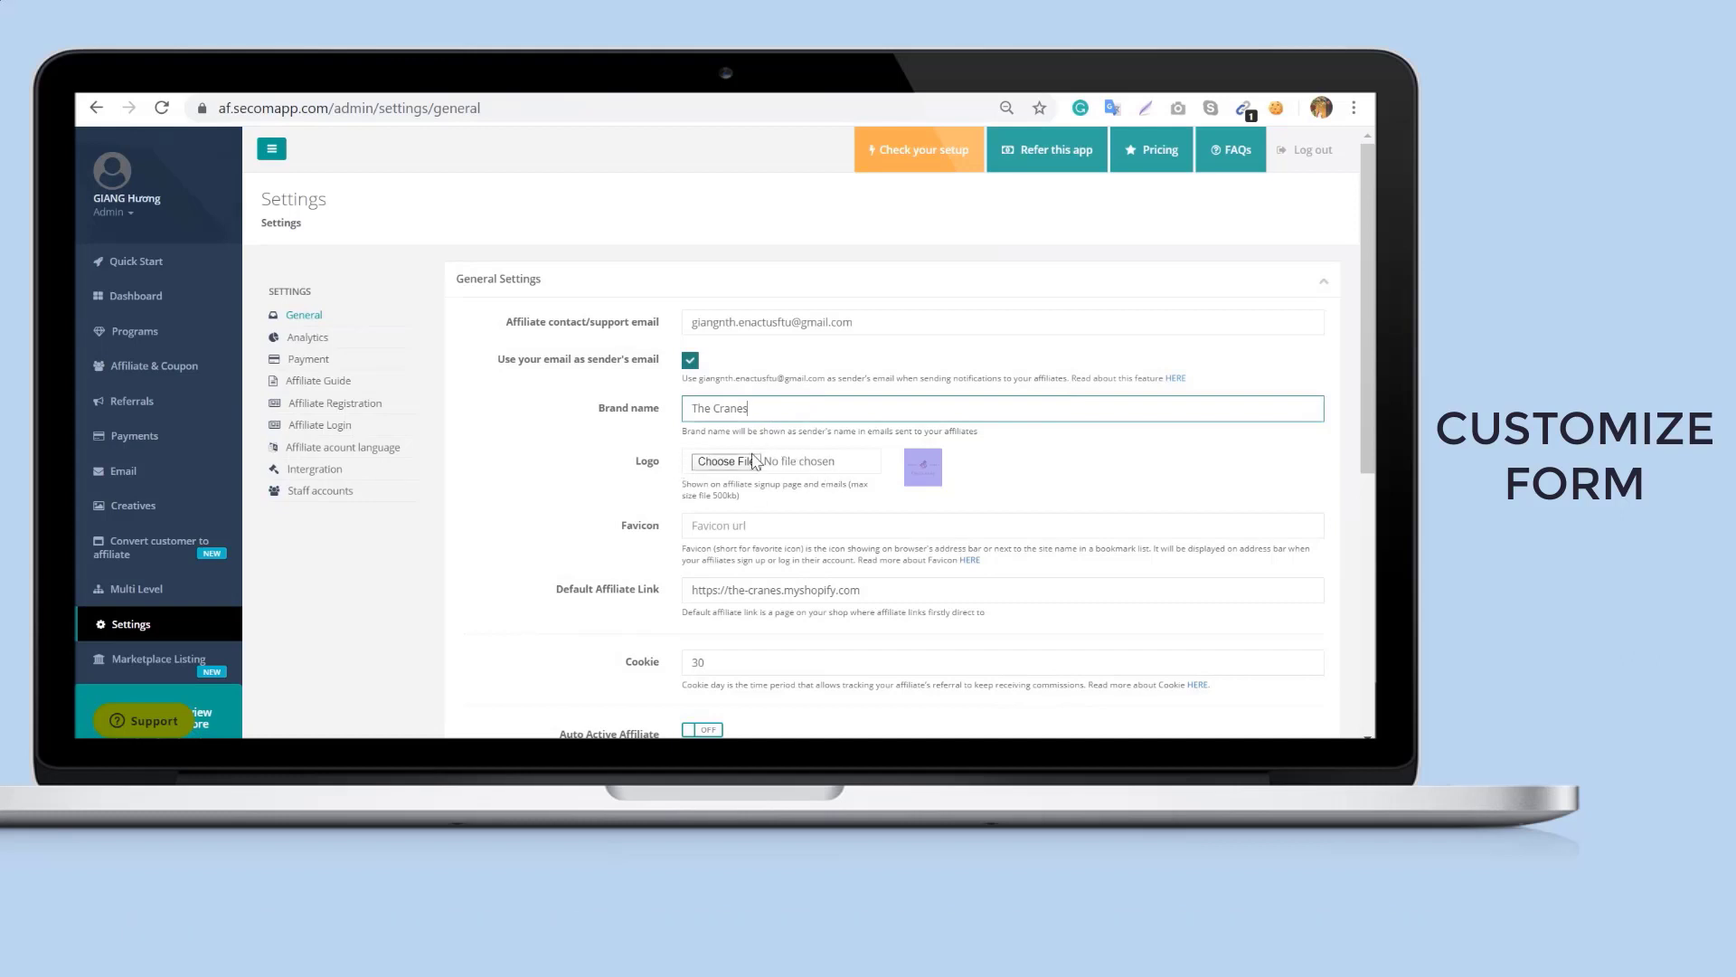
pyautogui.click(758, 664)
pyautogui.moveTo(750, 661); pyautogui.dragTo(684, 674)
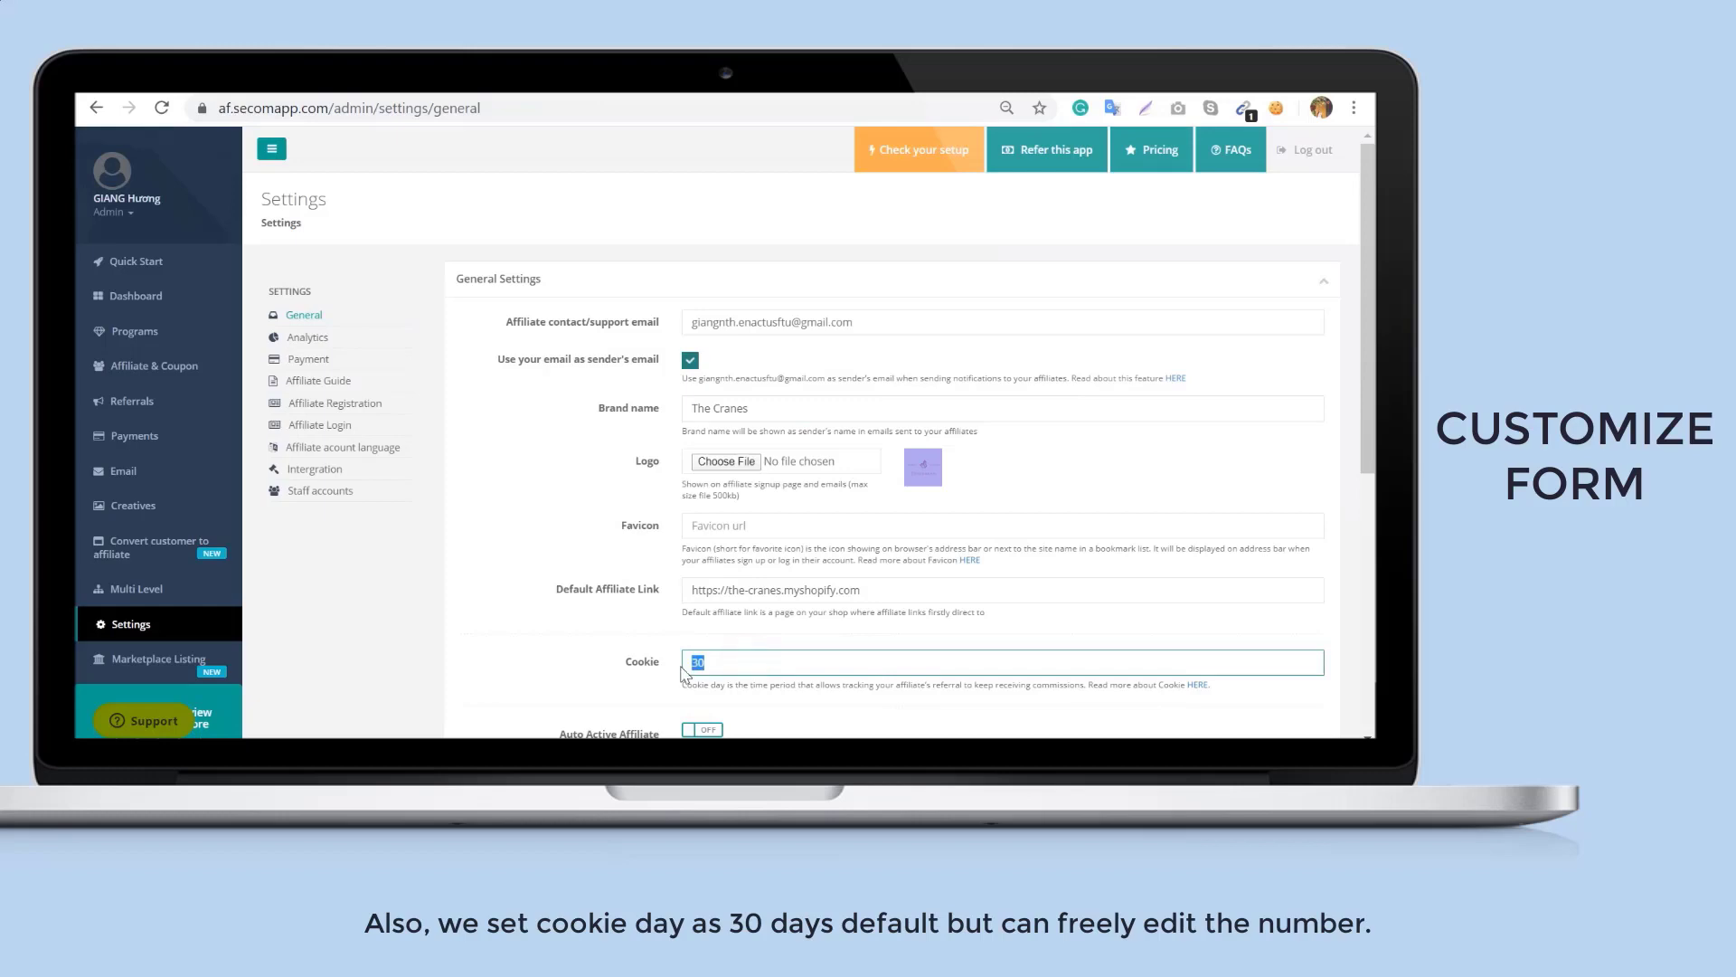
pyautogui.click(817, 638)
pyautogui.scroll(-5, 805, 634)
pyautogui.scroll(-1, 792, 653)
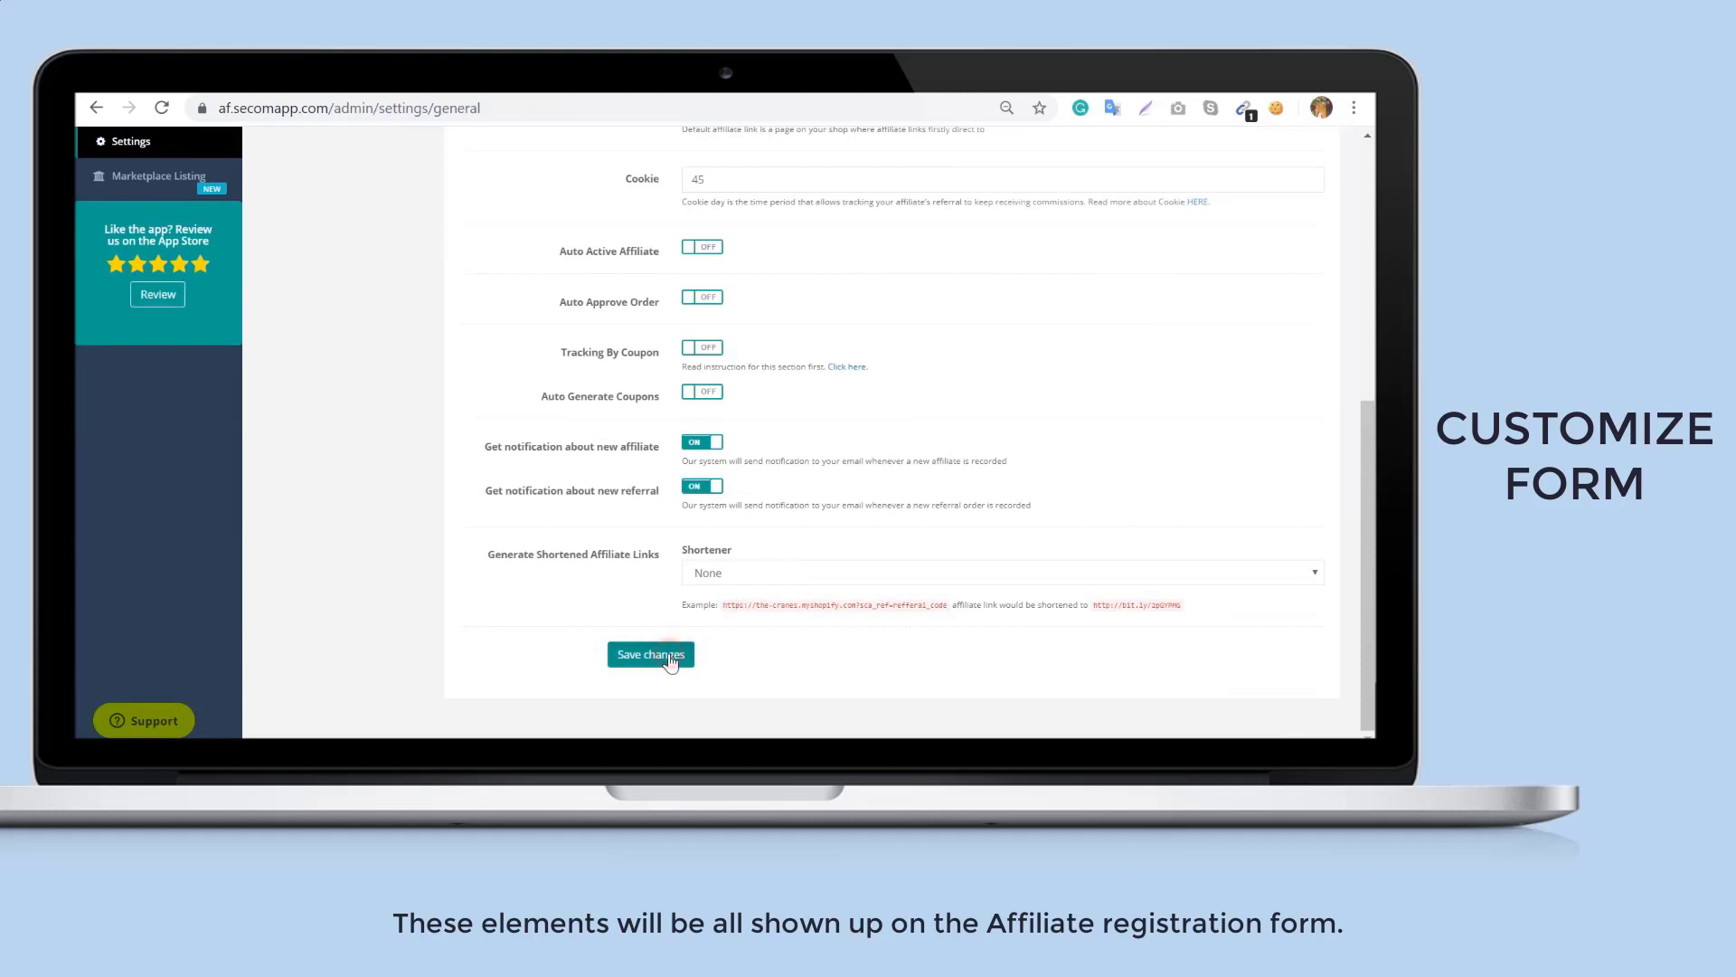
pyautogui.click(670, 661)
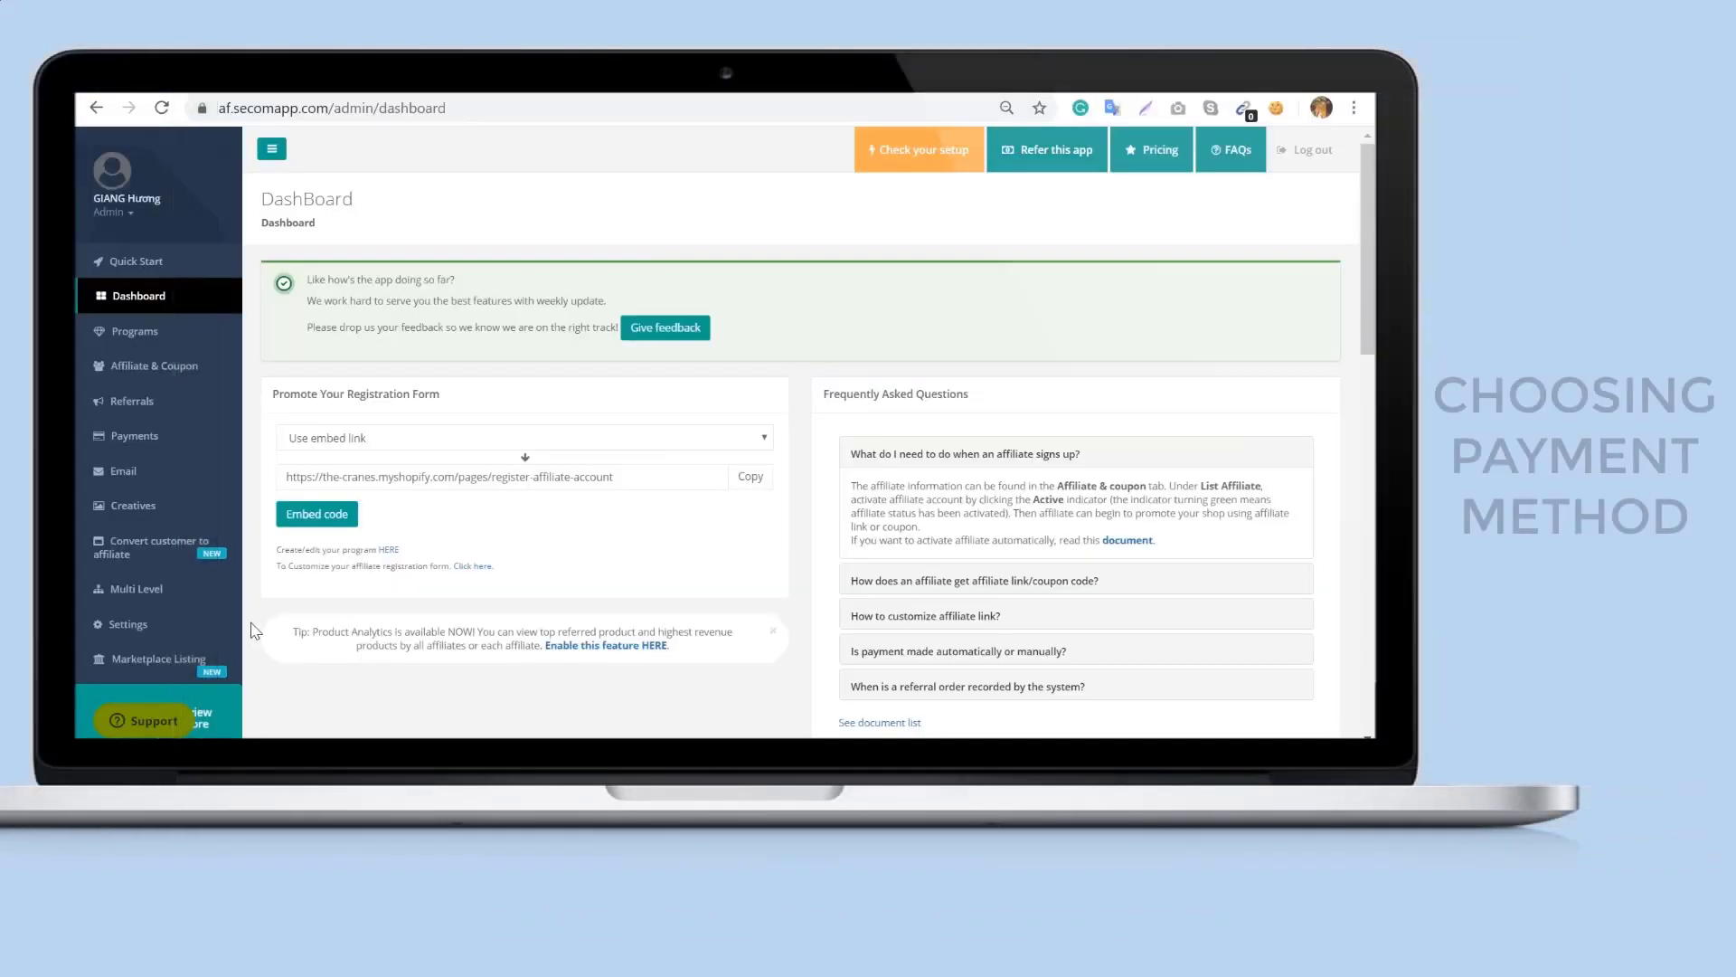
# Enable PayPal, Bank Transfer, Debit Card, PayTM and Other as payment methods
pyautogui.click(184, 624)
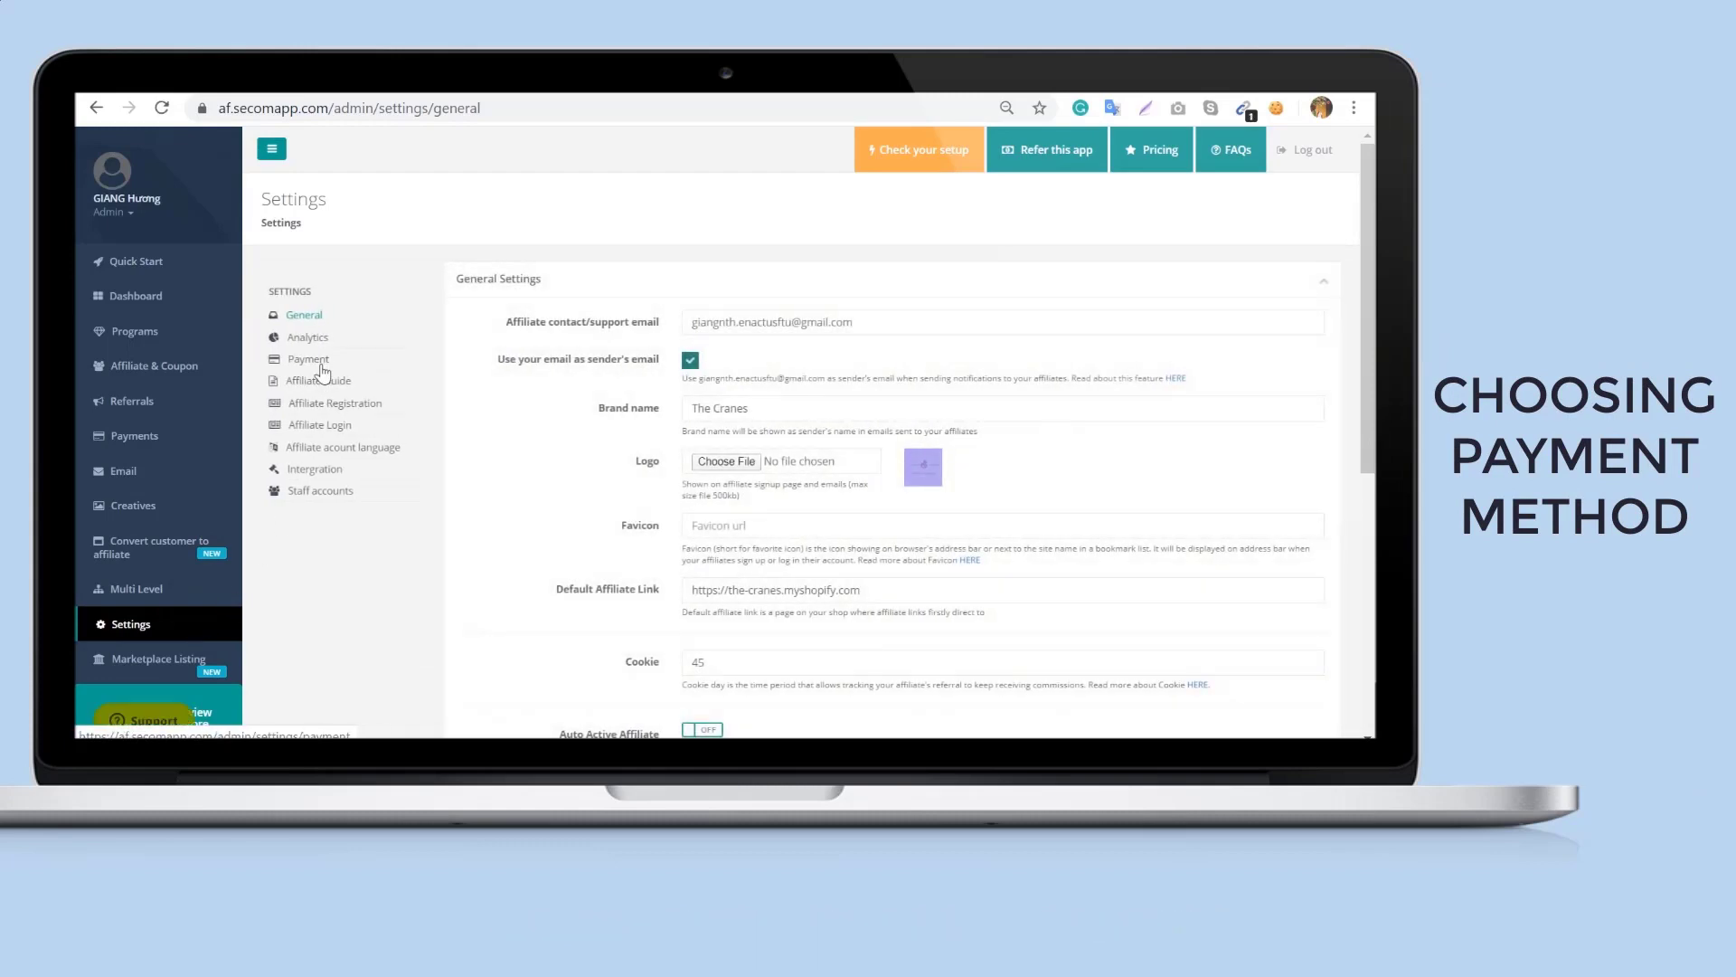
pyautogui.click(321, 360)
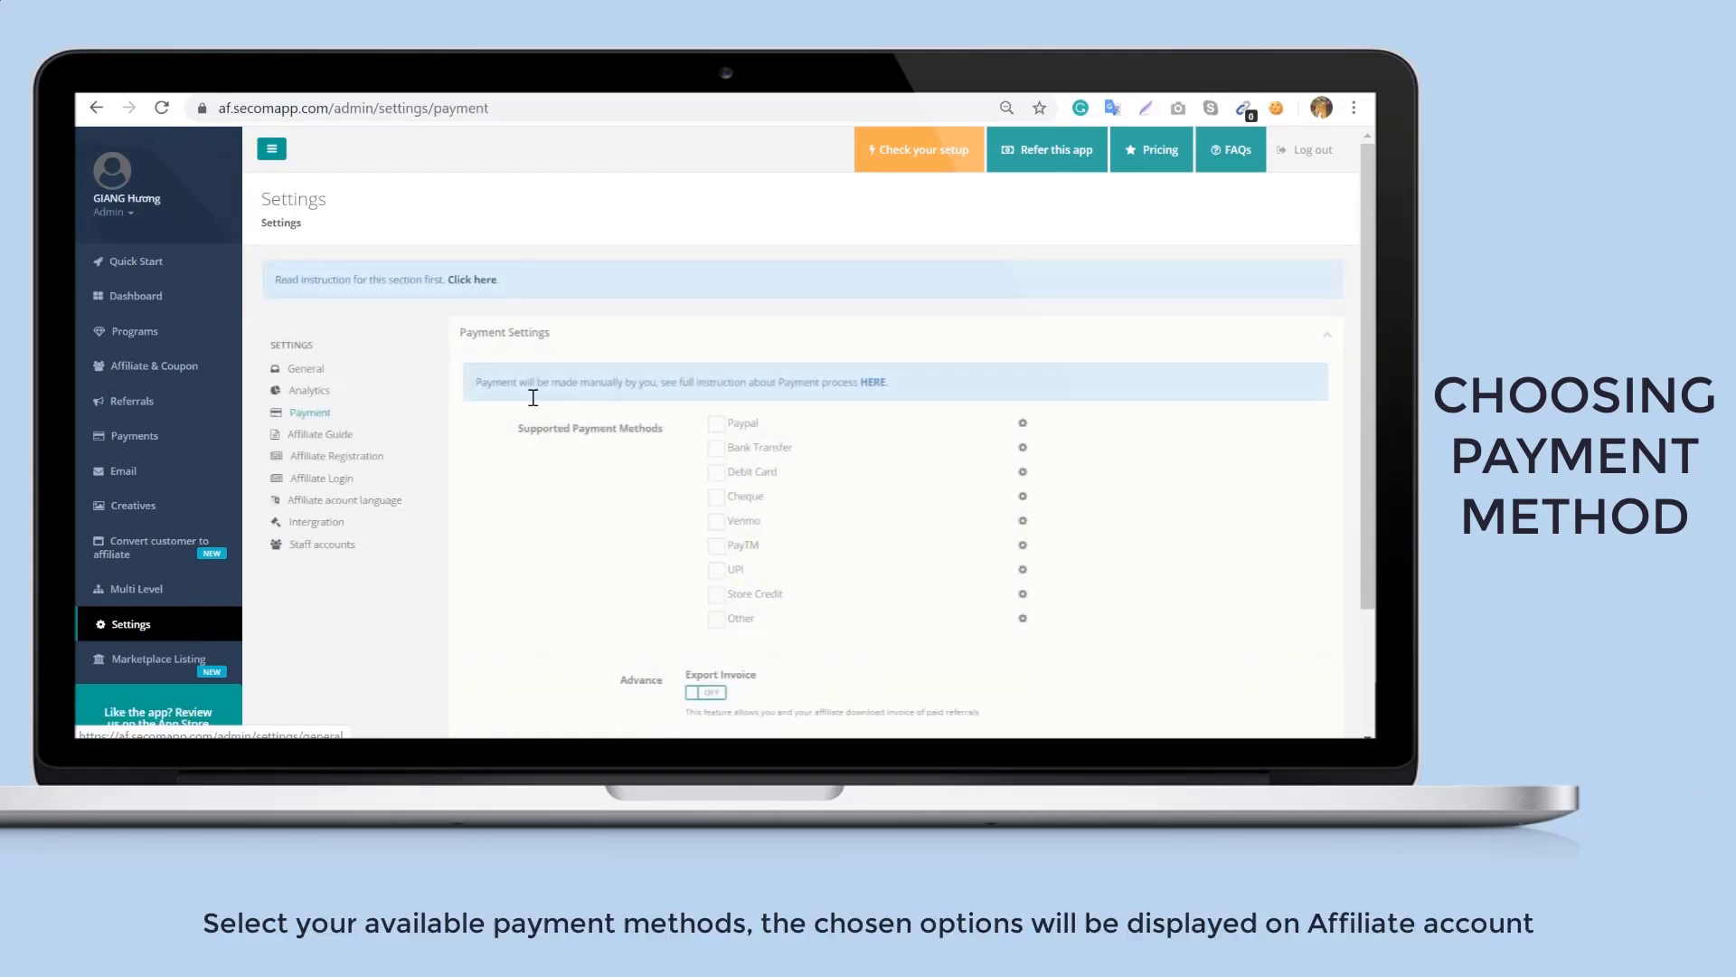
pyautogui.click(713, 423)
pyautogui.click(712, 449)
pyautogui.click(713, 472)
pyautogui.click(711, 547)
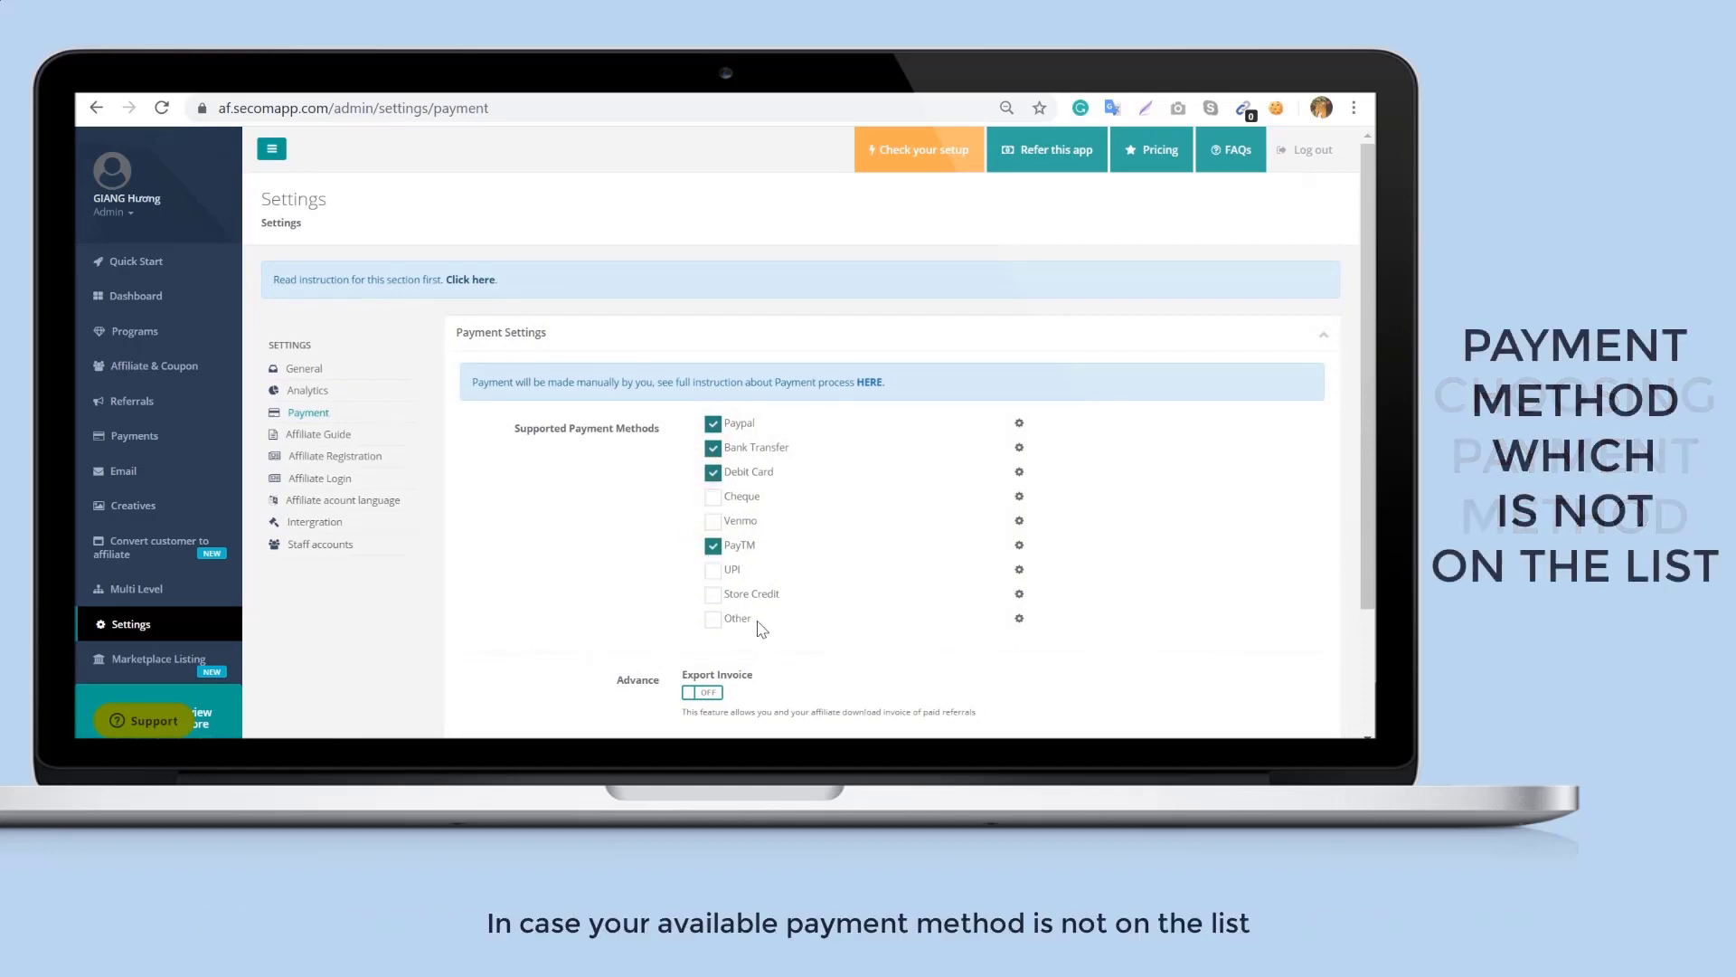
pyautogui.click(714, 621)
# Name the Other method Alipay, described 'Make payment through Alipay', and save the payment settings
pyautogui.scroll(-1, 714, 627)
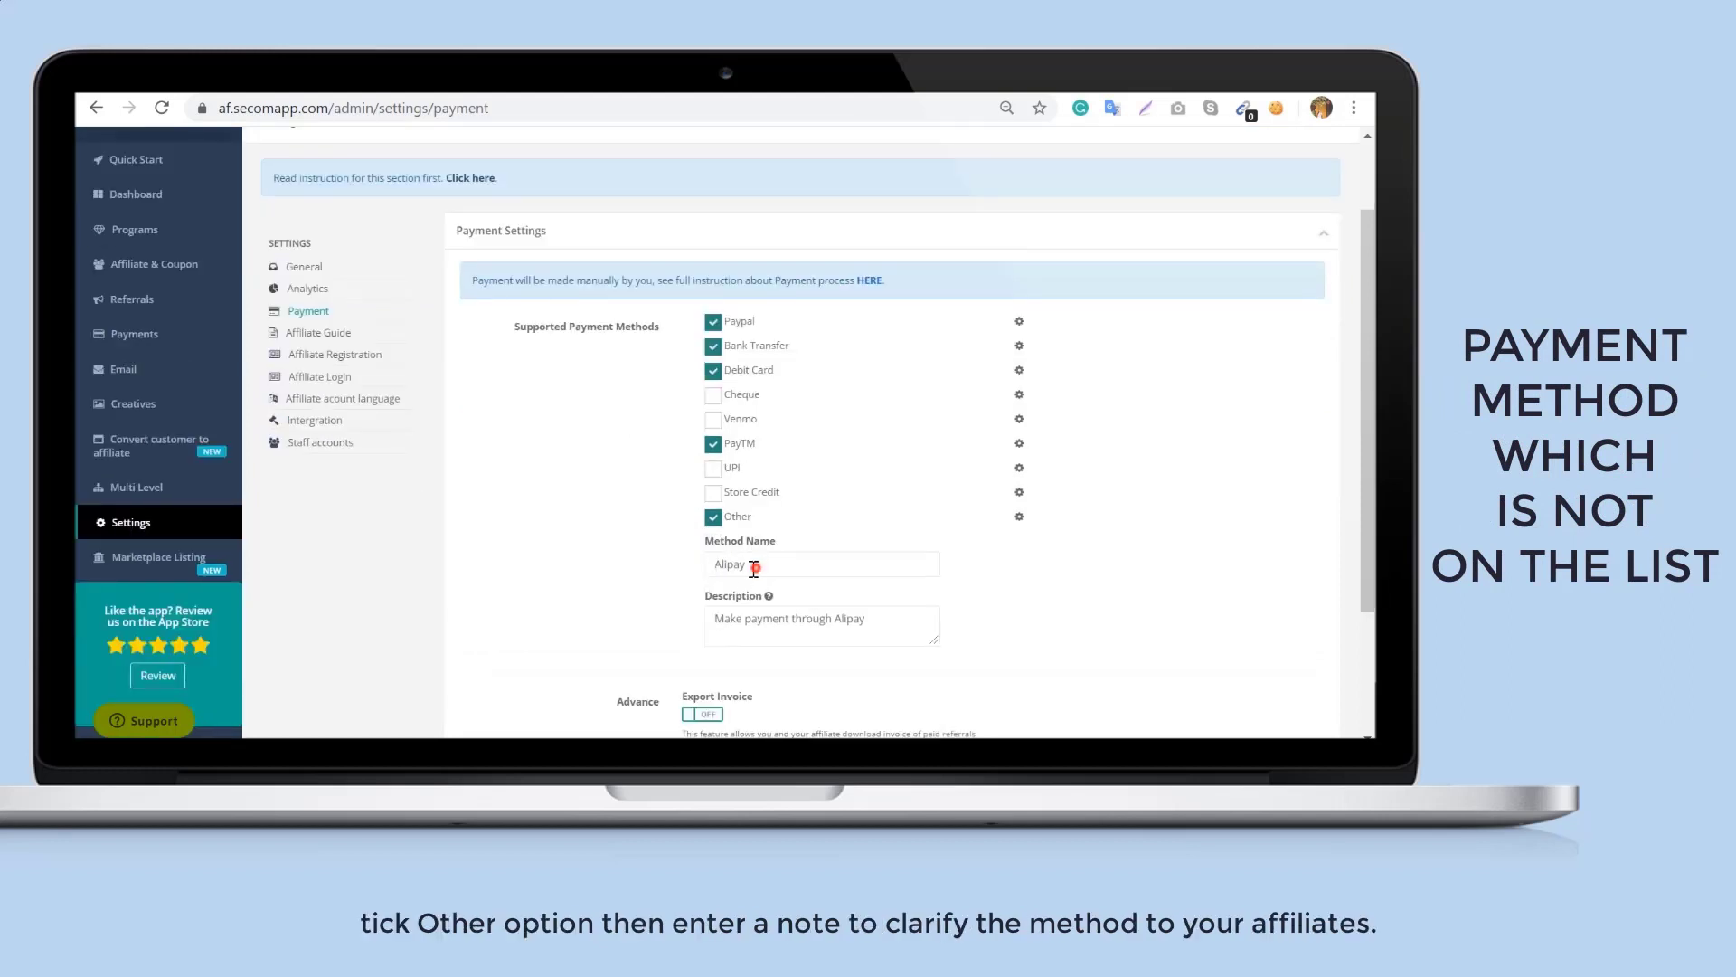
pyautogui.moveTo(752, 565); pyautogui.dragTo(711, 573)
pyautogui.tripleClick(873, 620)
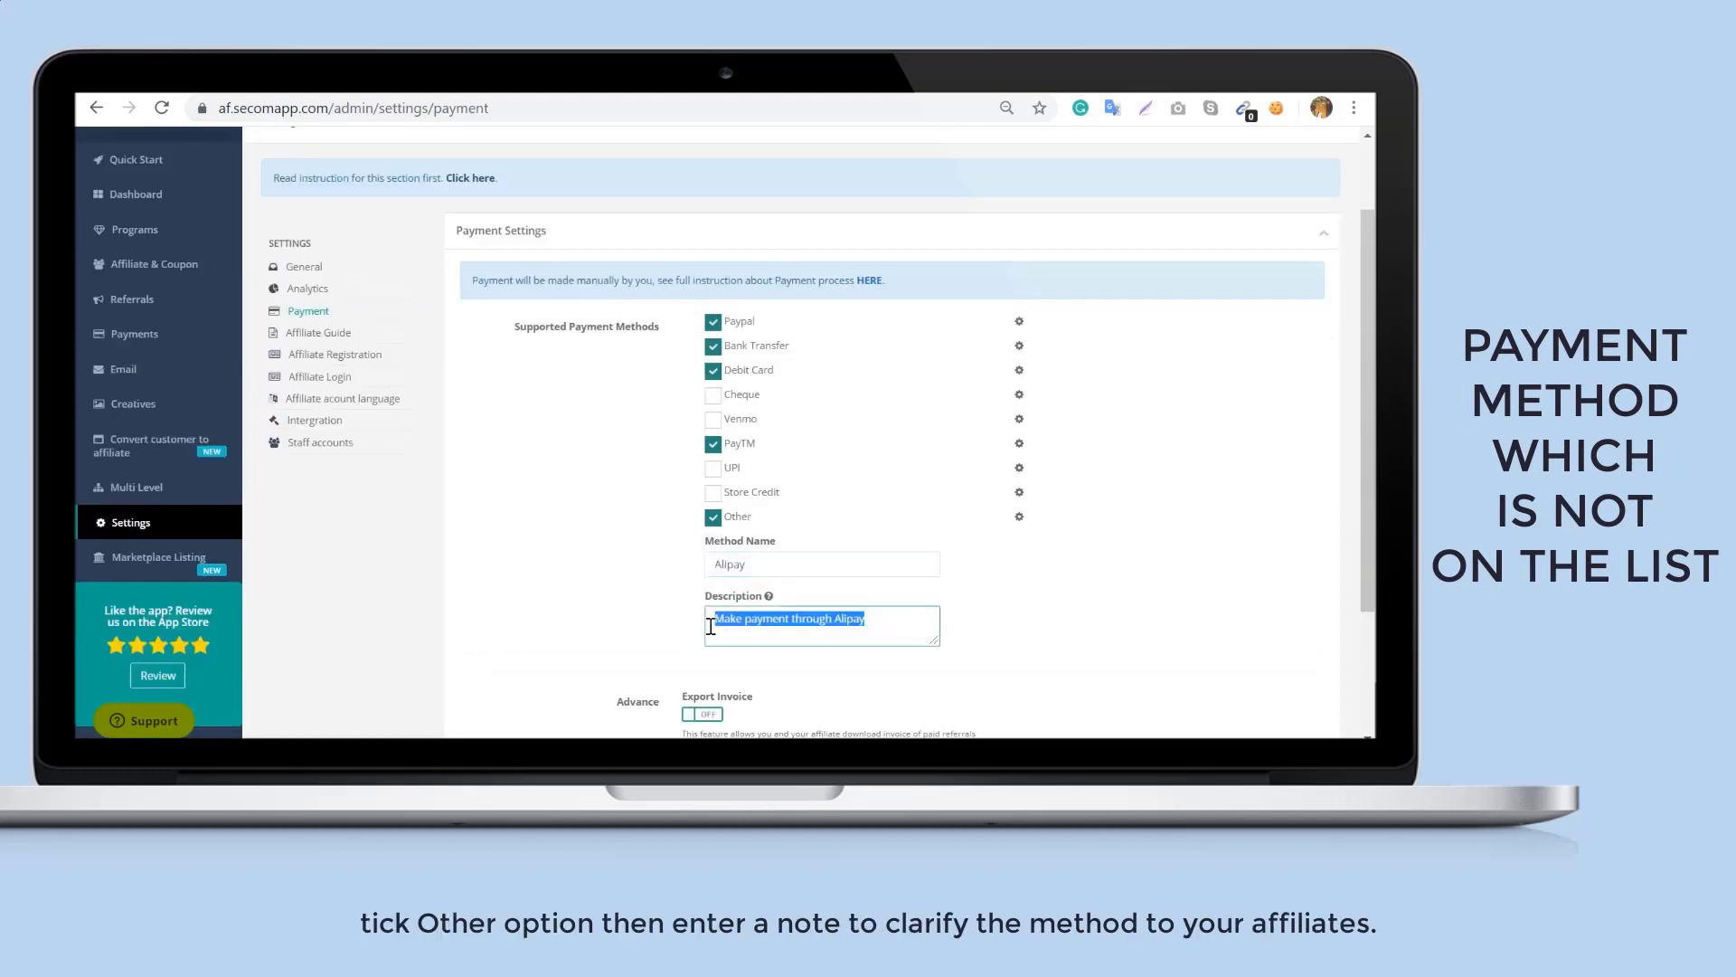
pyautogui.click(621, 586)
pyautogui.scroll(-2, 624, 584)
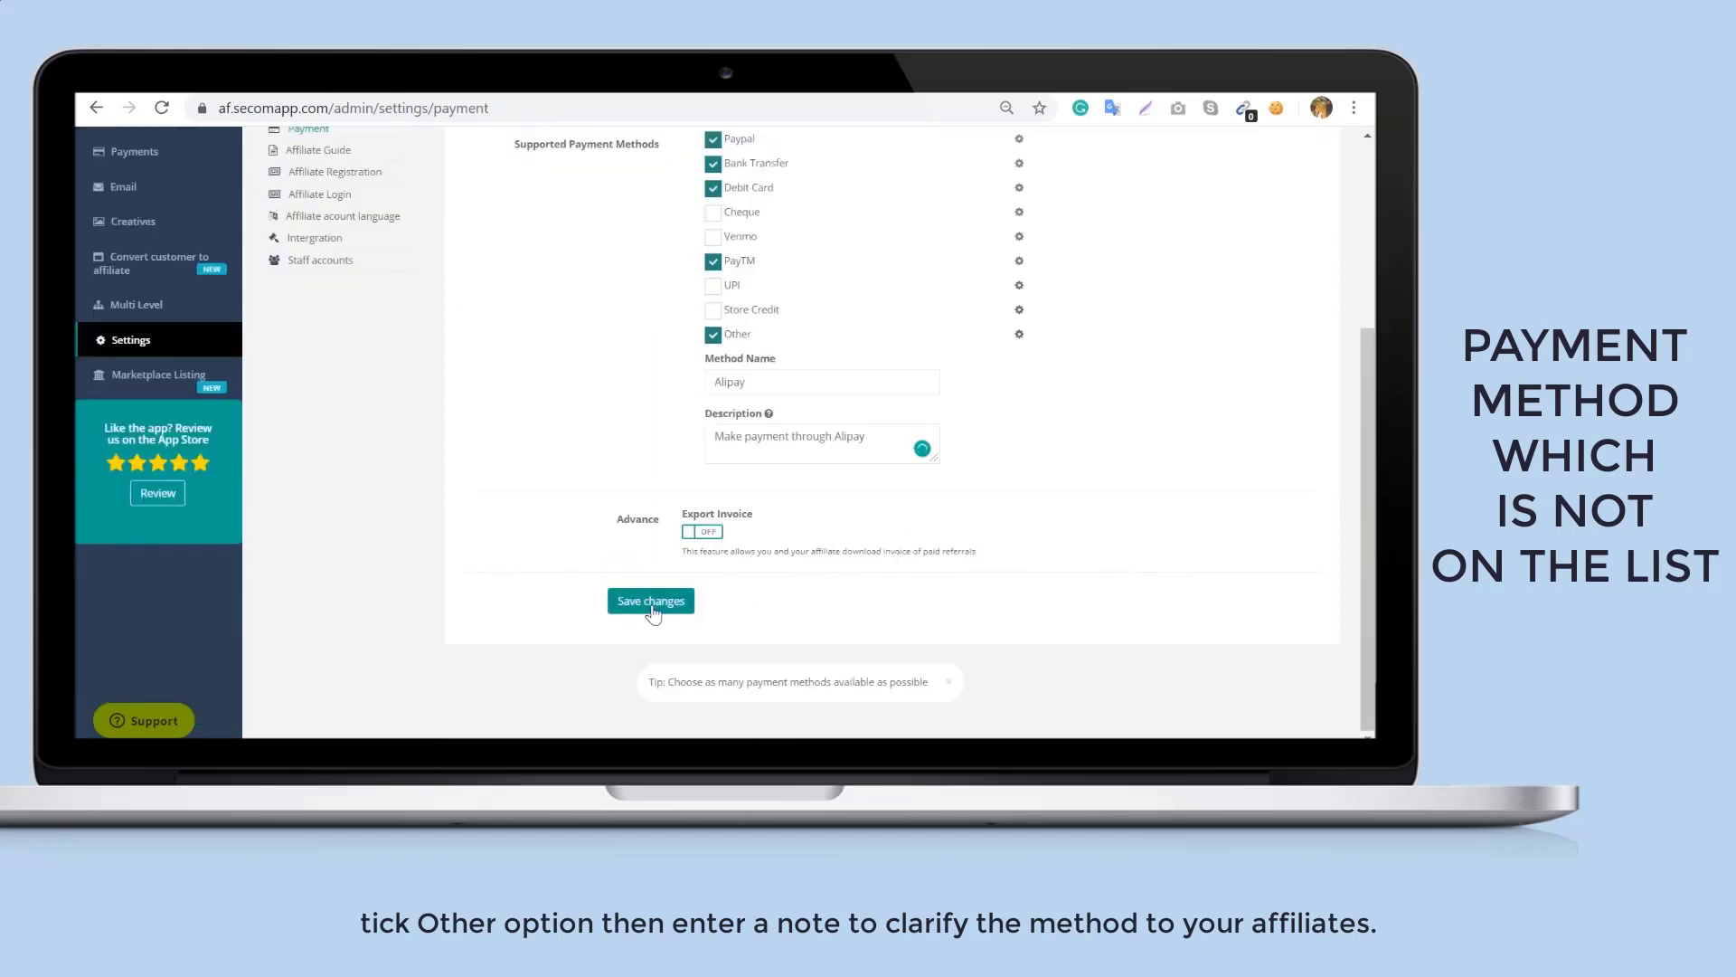
pyautogui.click(656, 608)
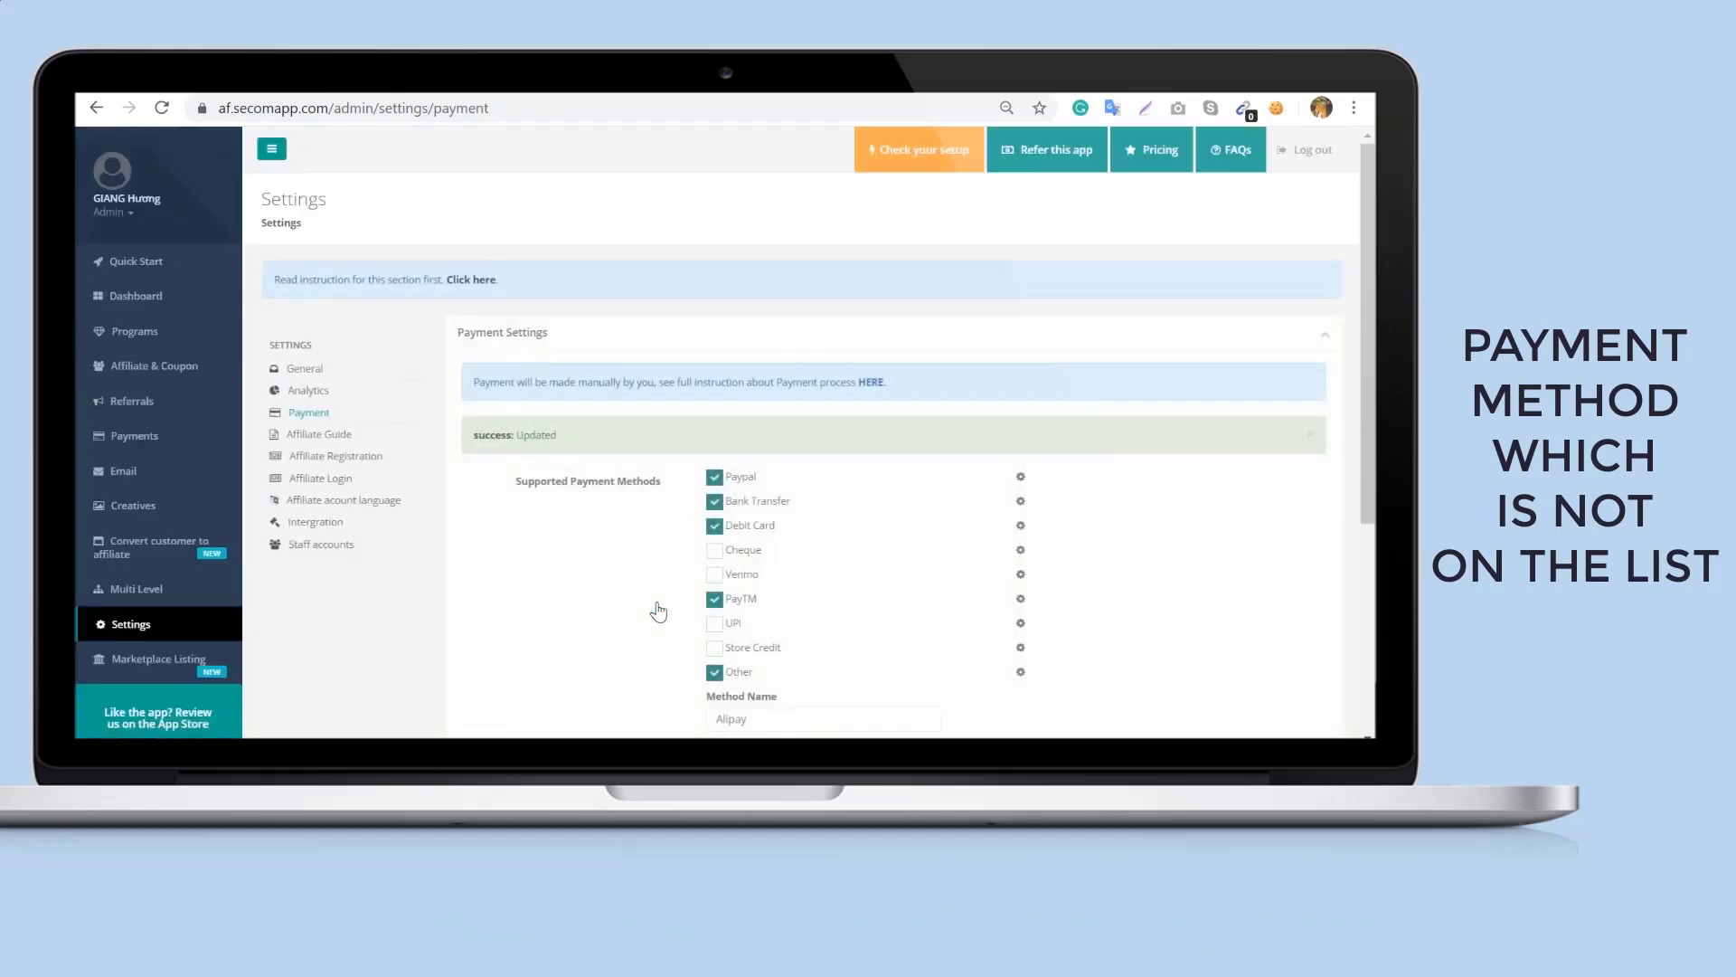
pyautogui.scroll(-3, 690, 592)
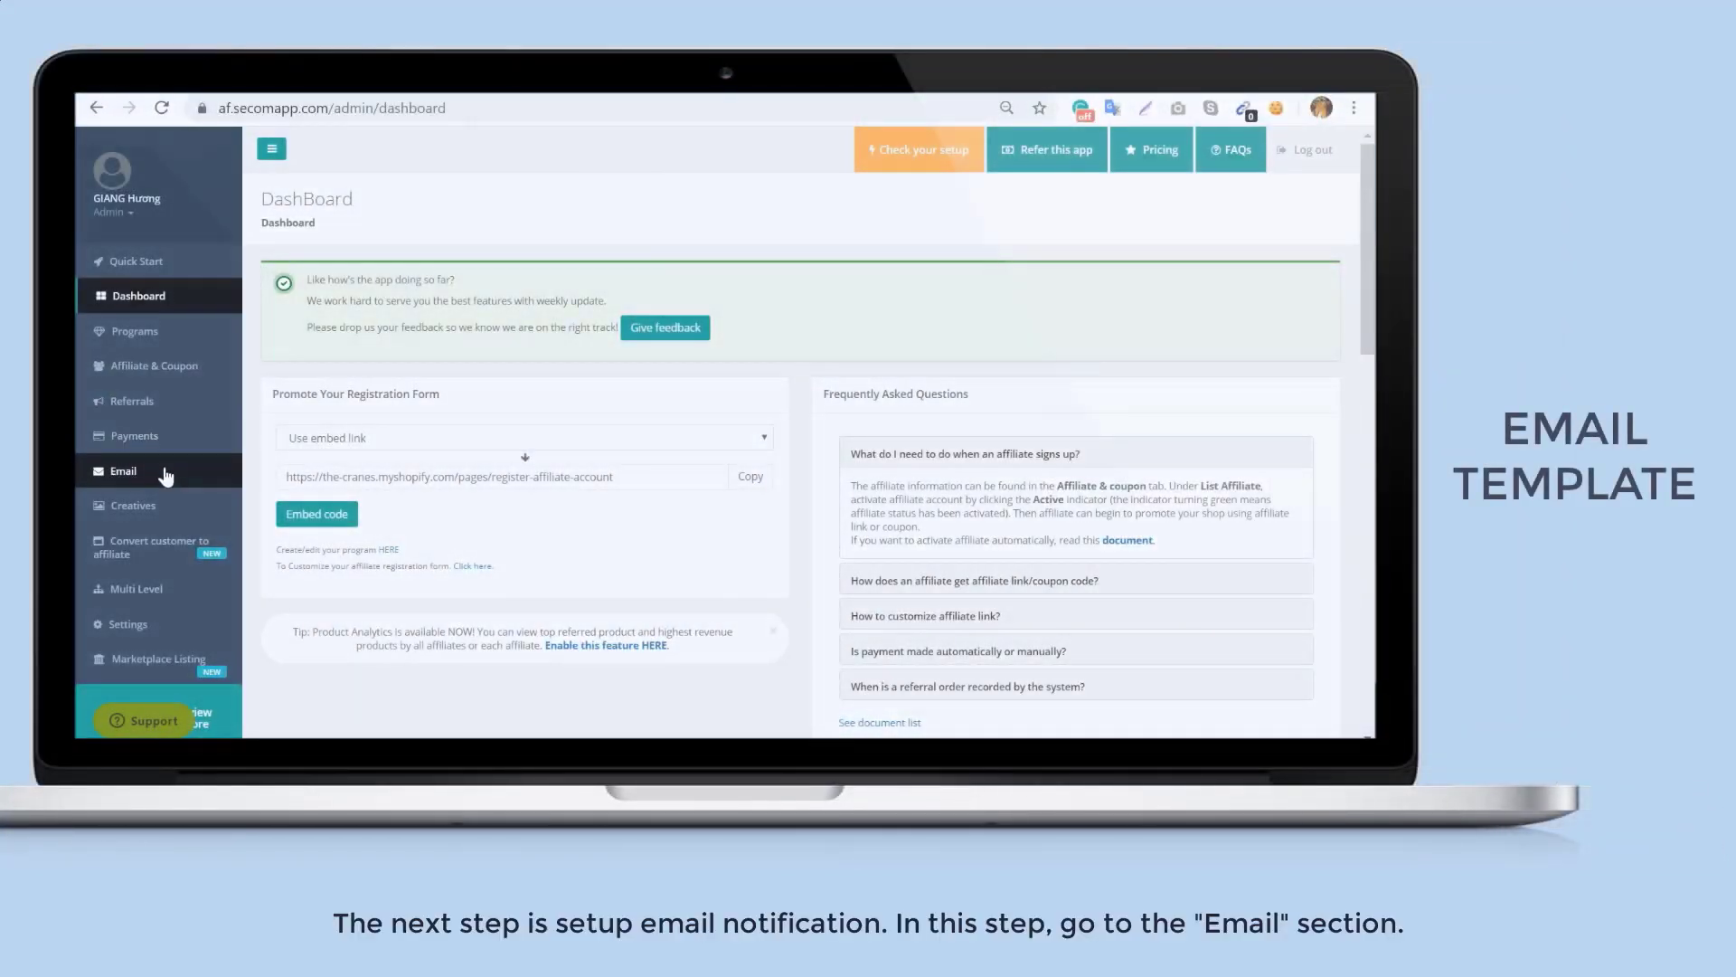
# Browse the email templates to the Enter payment detail reminder template
pyautogui.click(163, 479)
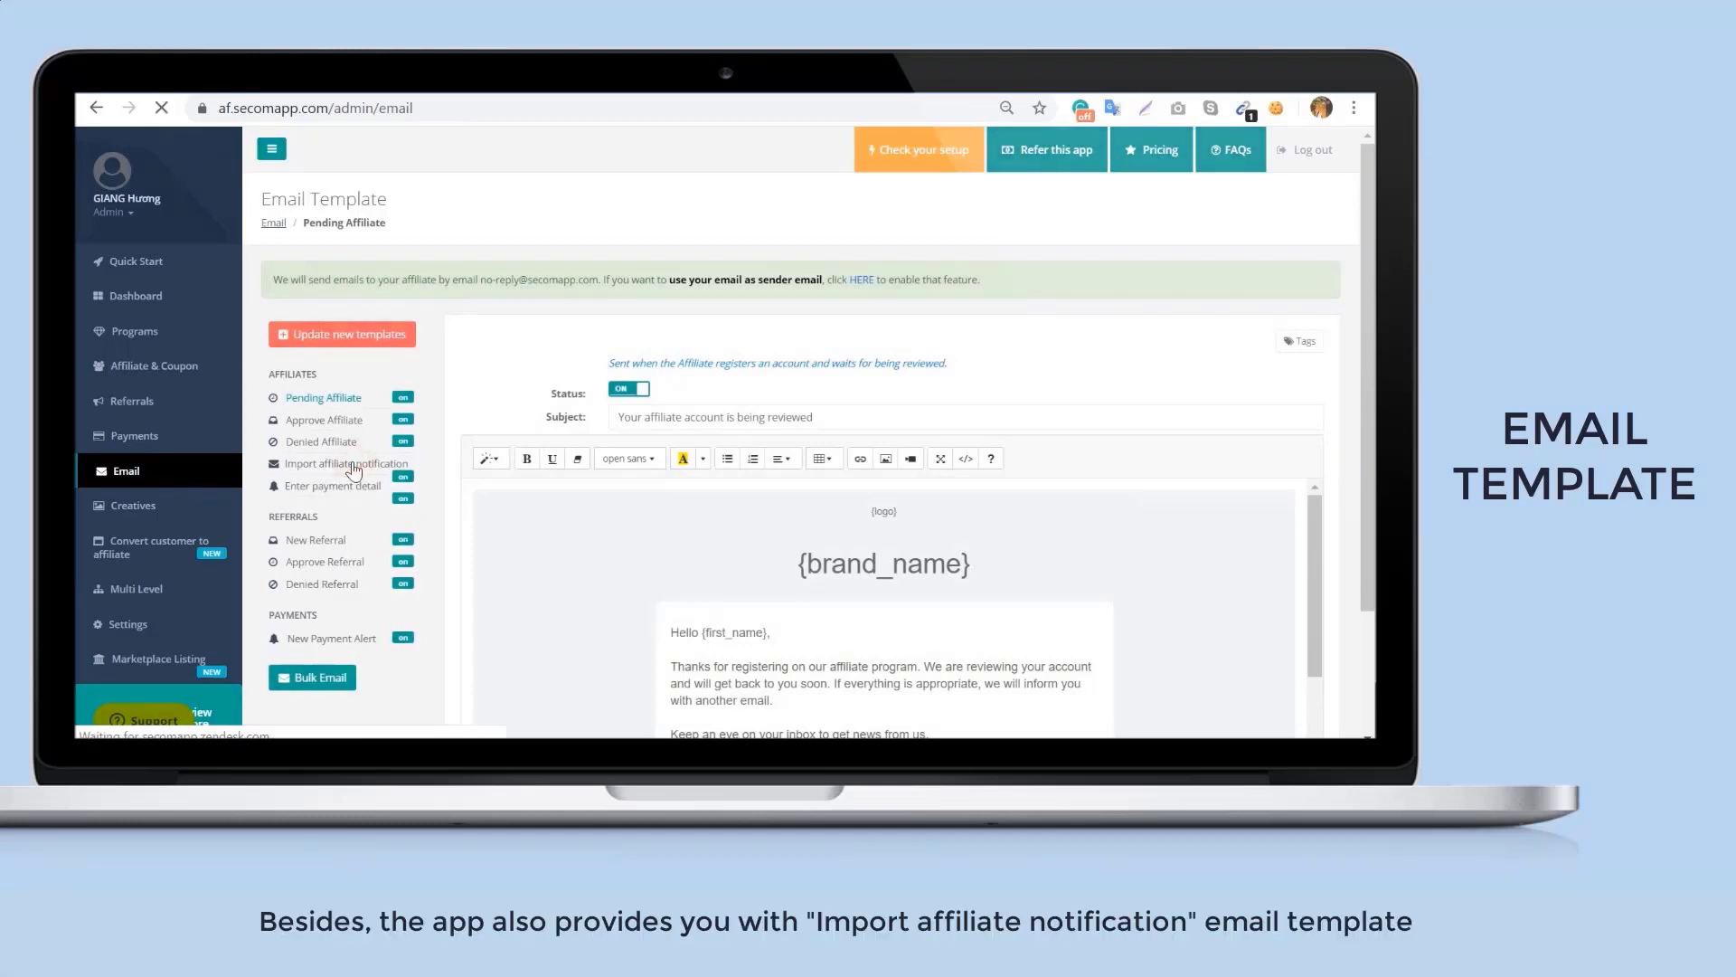
pyautogui.click(358, 467)
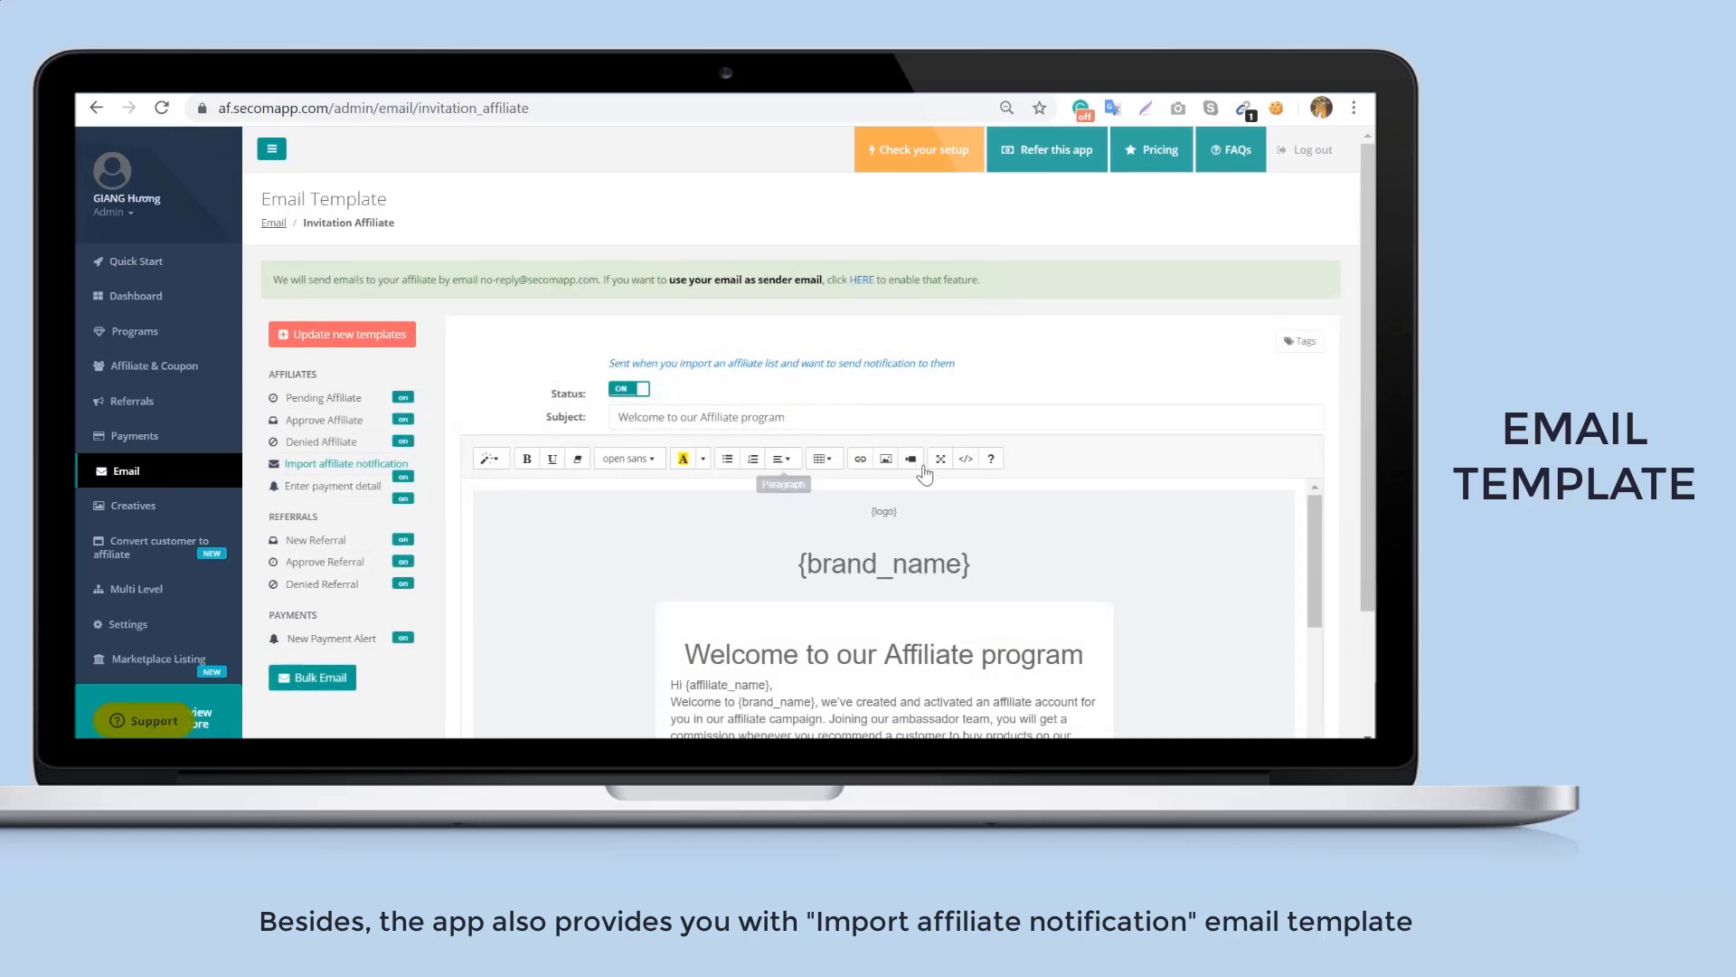
pyautogui.scroll(-5, 840, 515)
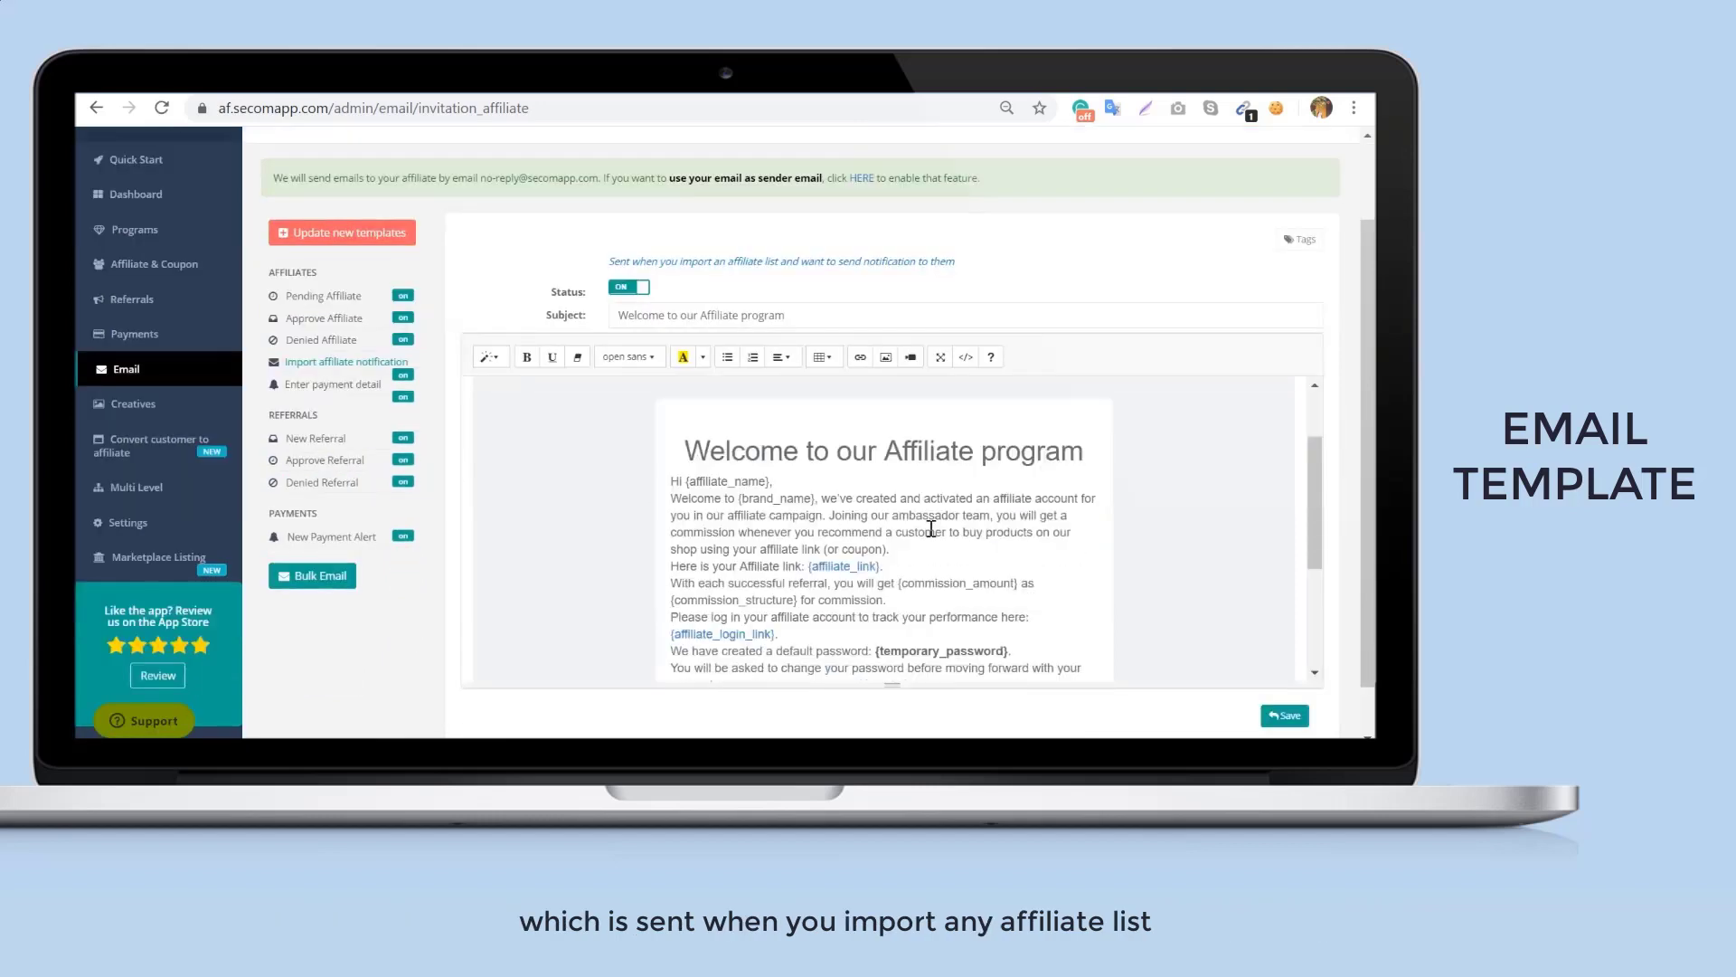
pyautogui.click(349, 387)
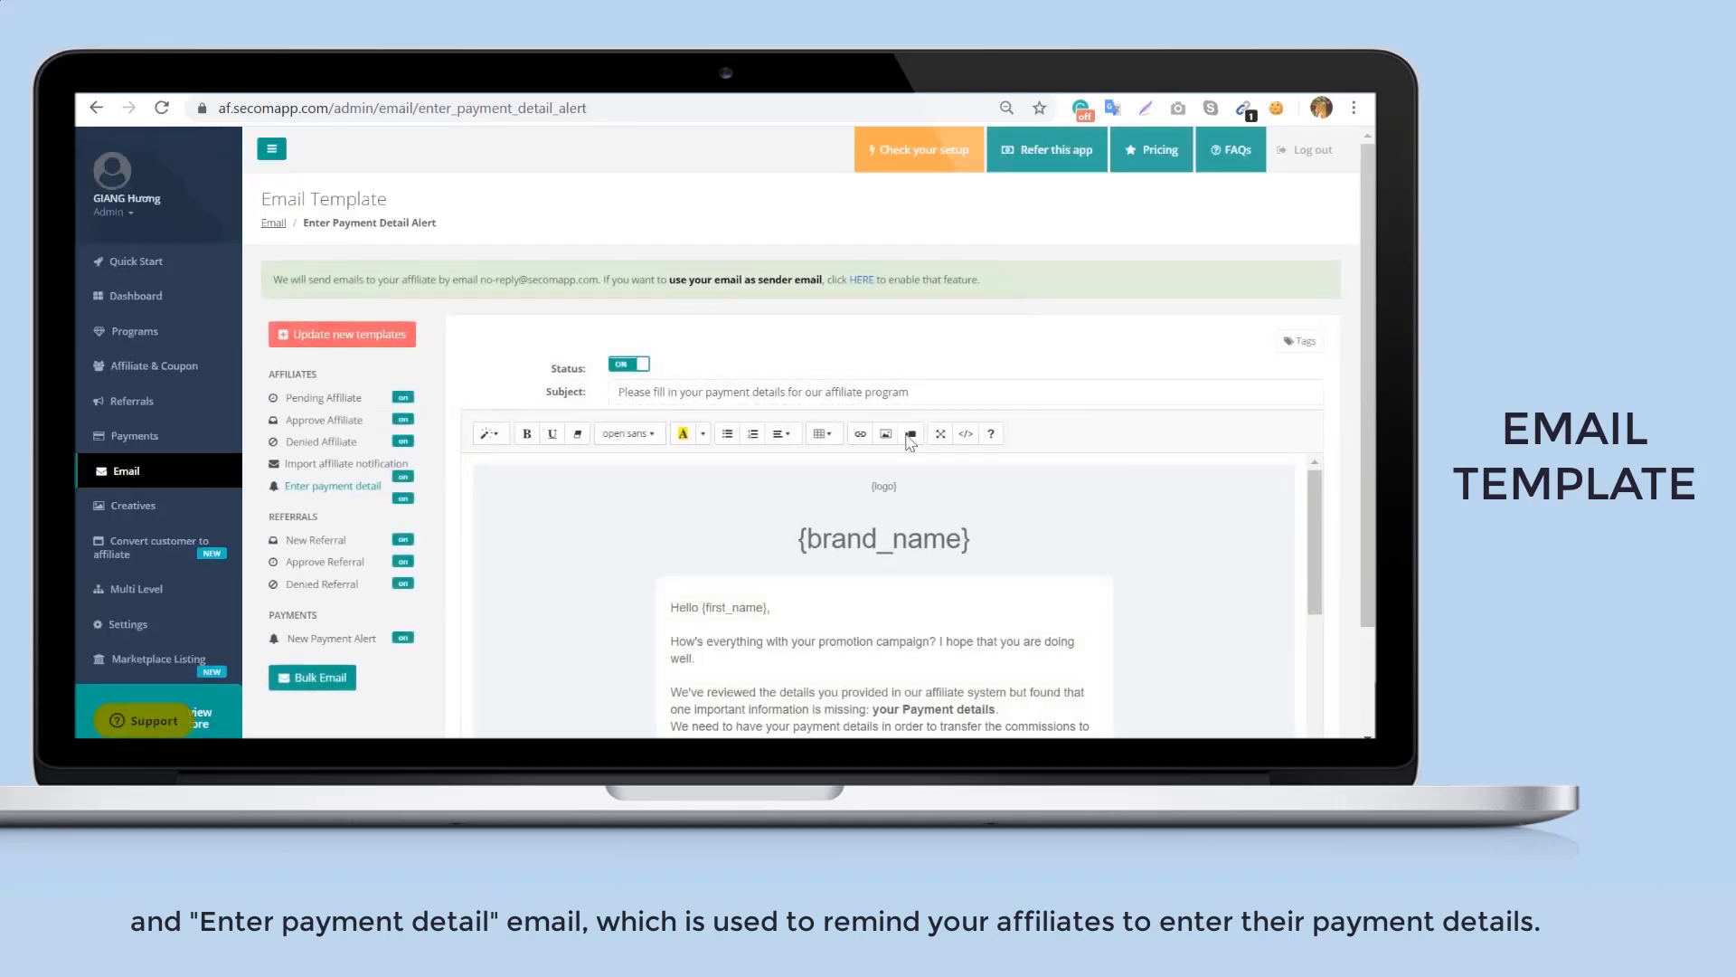
# Toggle the reminder's Status off and back on, then save the template
pyautogui.scroll(-5, 1014, 555)
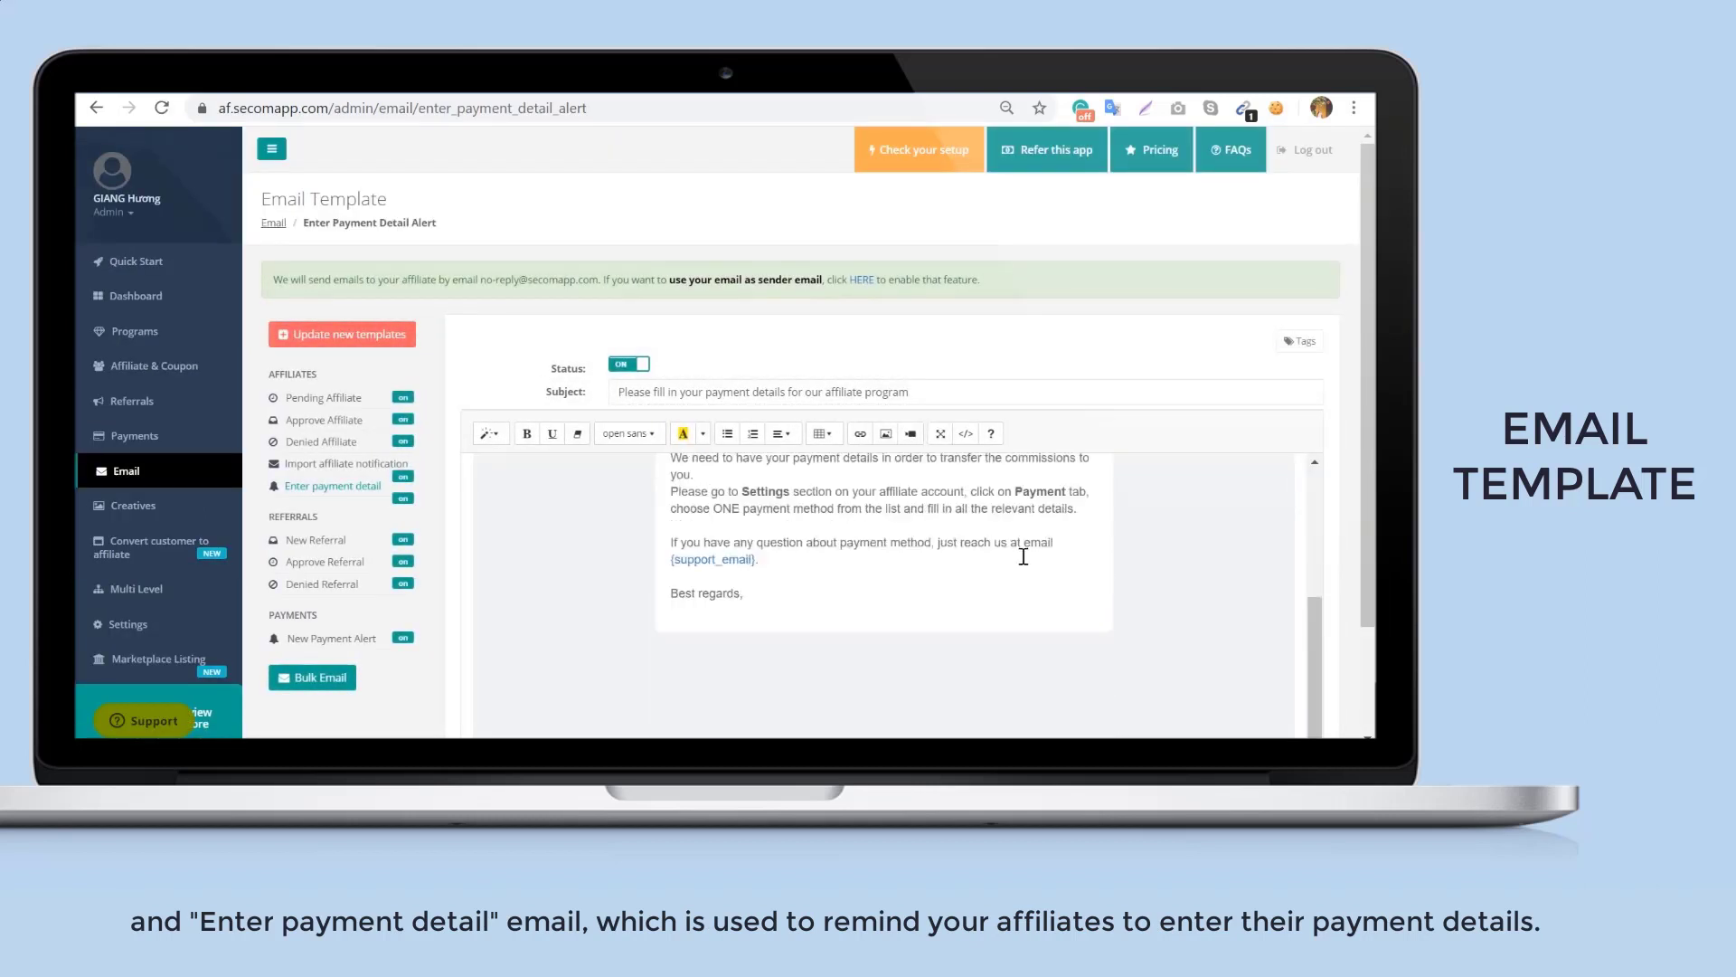
pyautogui.scroll(-3, 1107, 550)
pyautogui.scroll(2, 1086, 534)
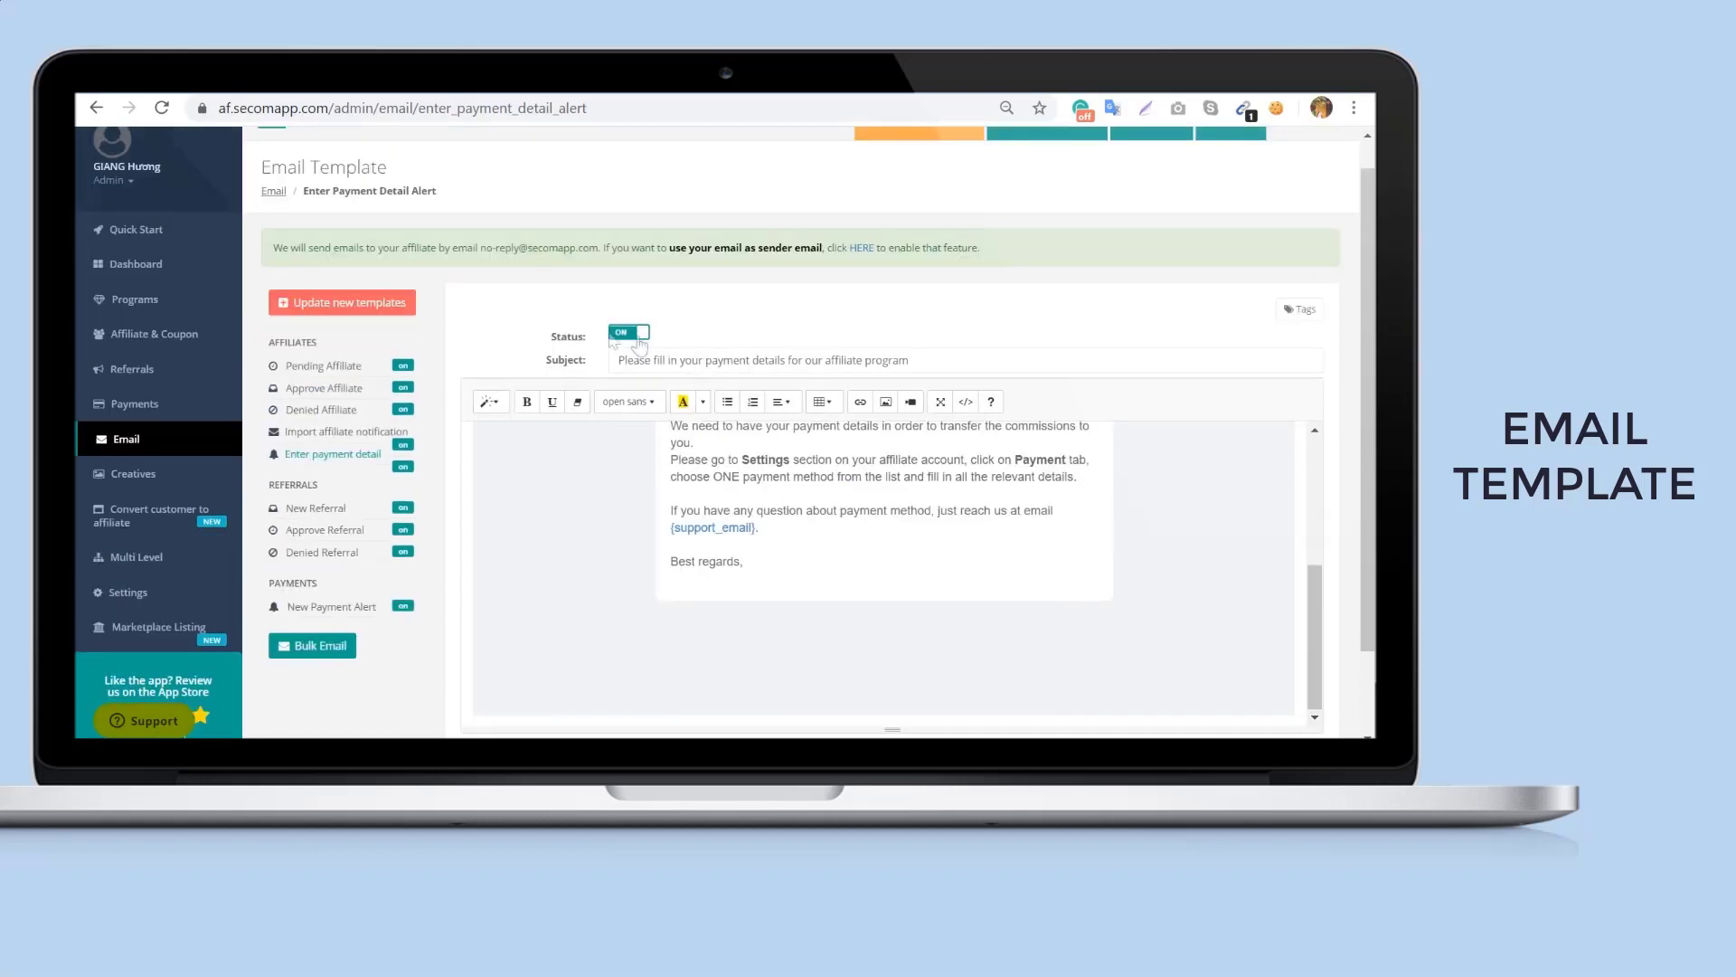
pyautogui.click(632, 334)
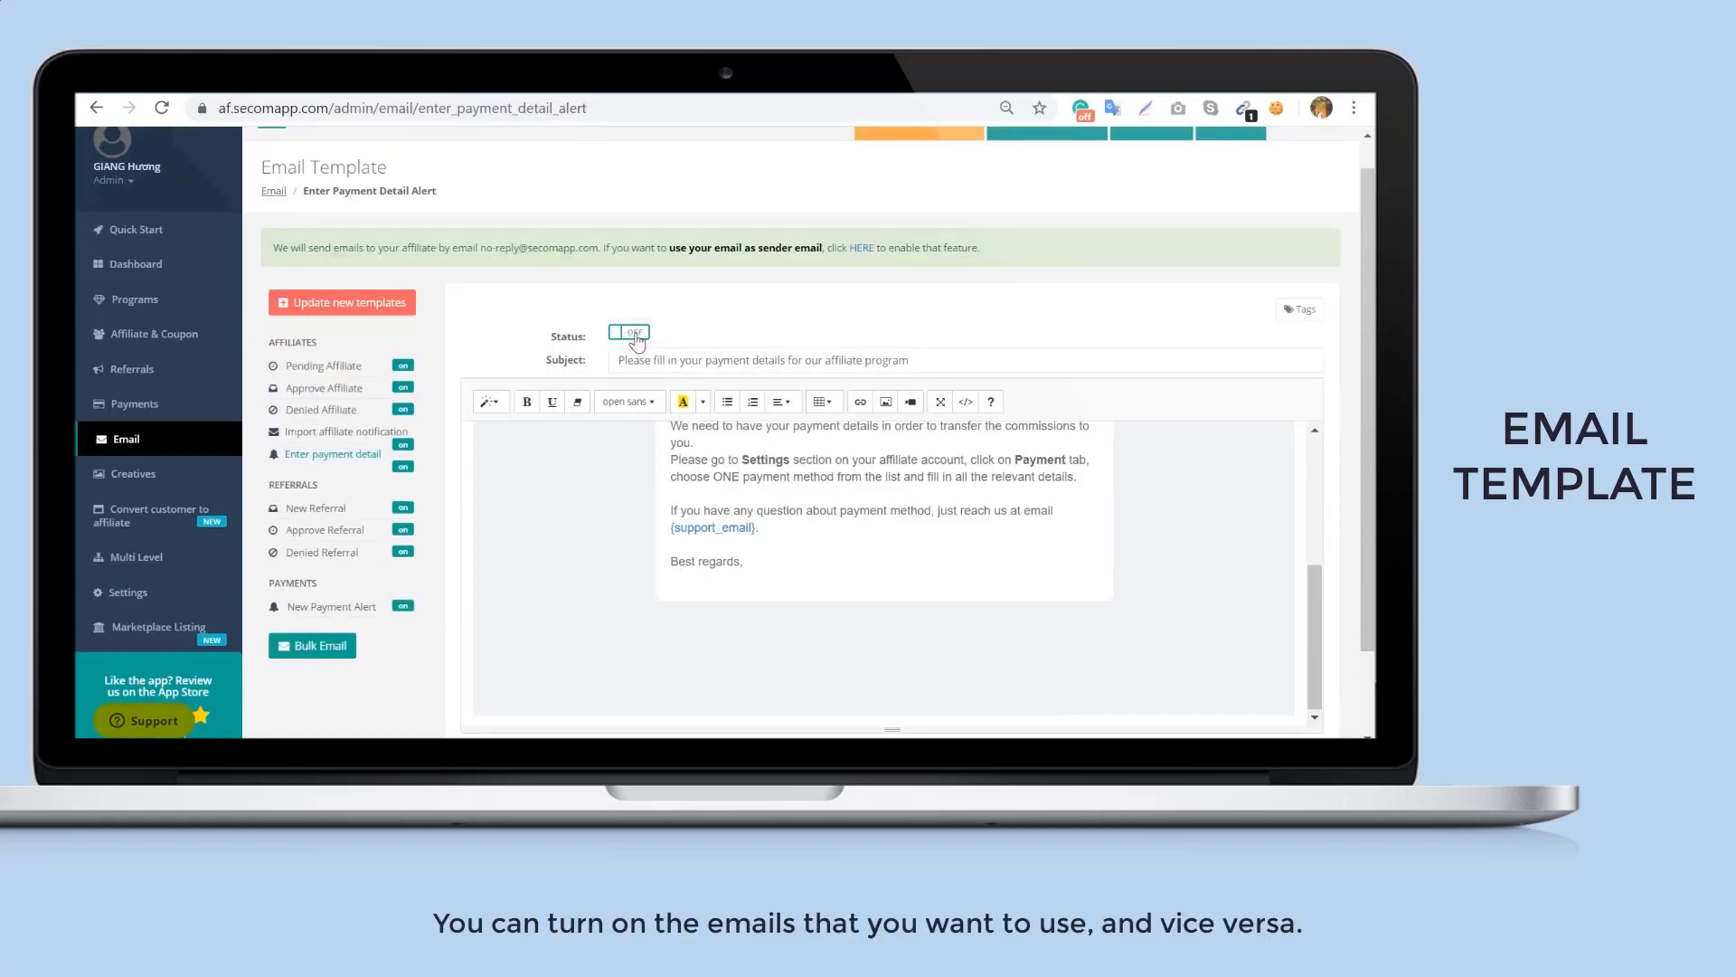
pyautogui.click(635, 334)
pyautogui.scroll(-1, 1200, 591)
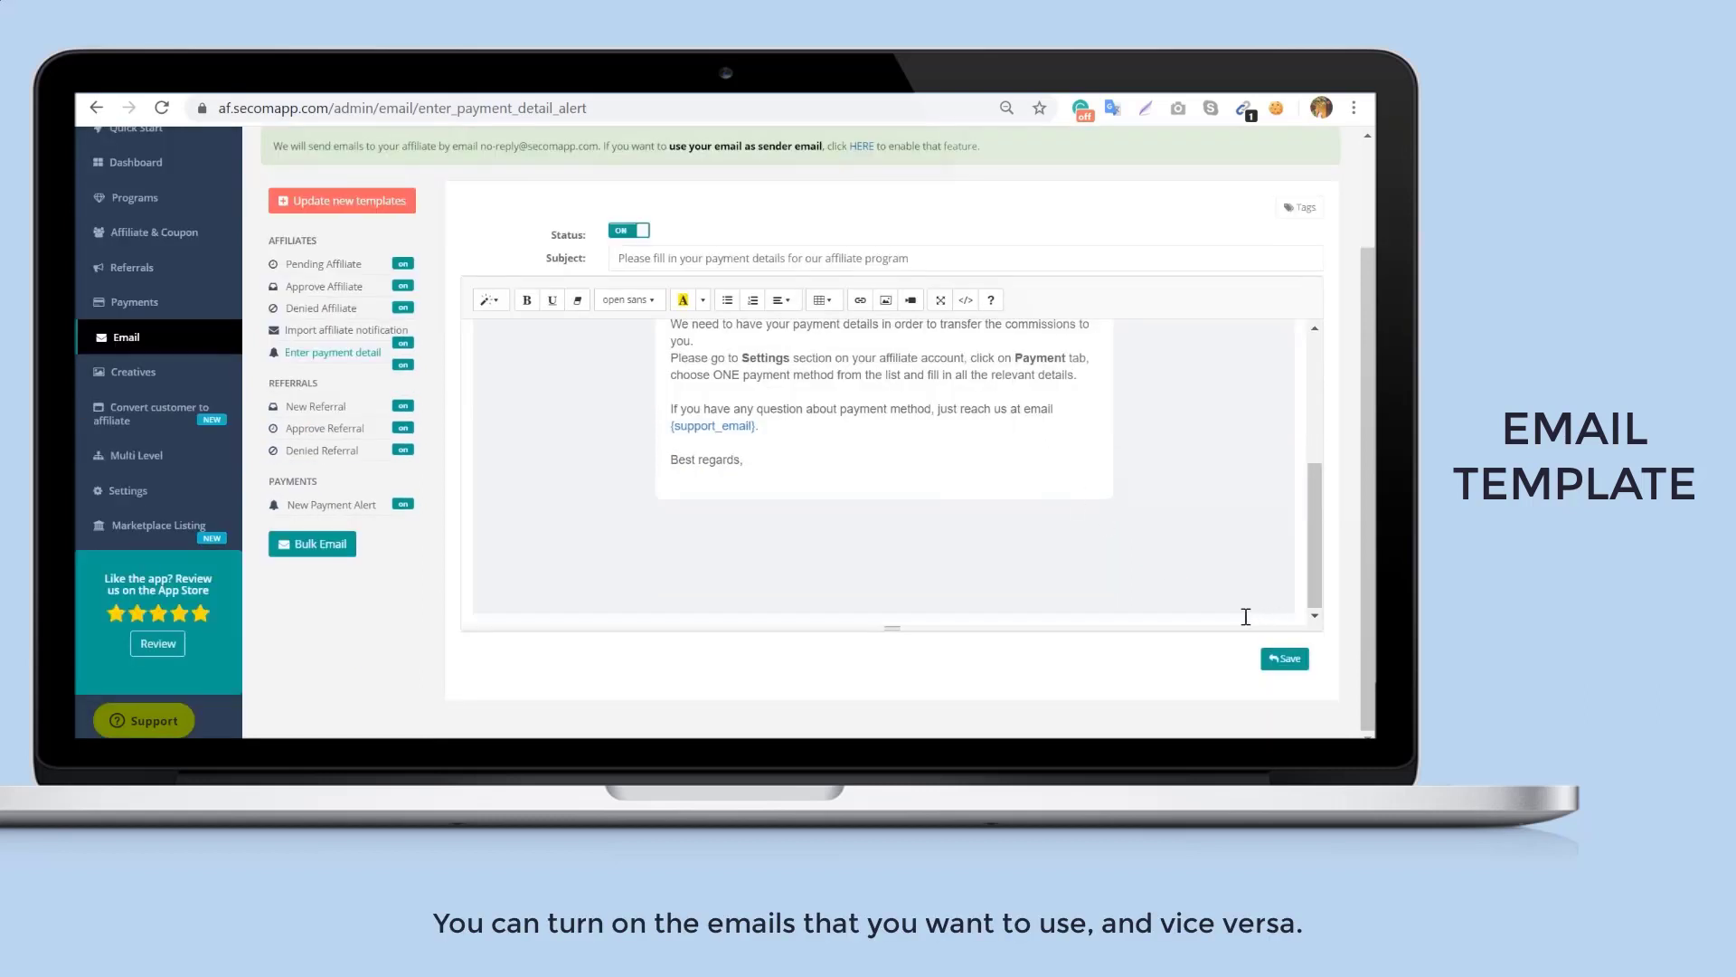
pyautogui.click(1285, 658)
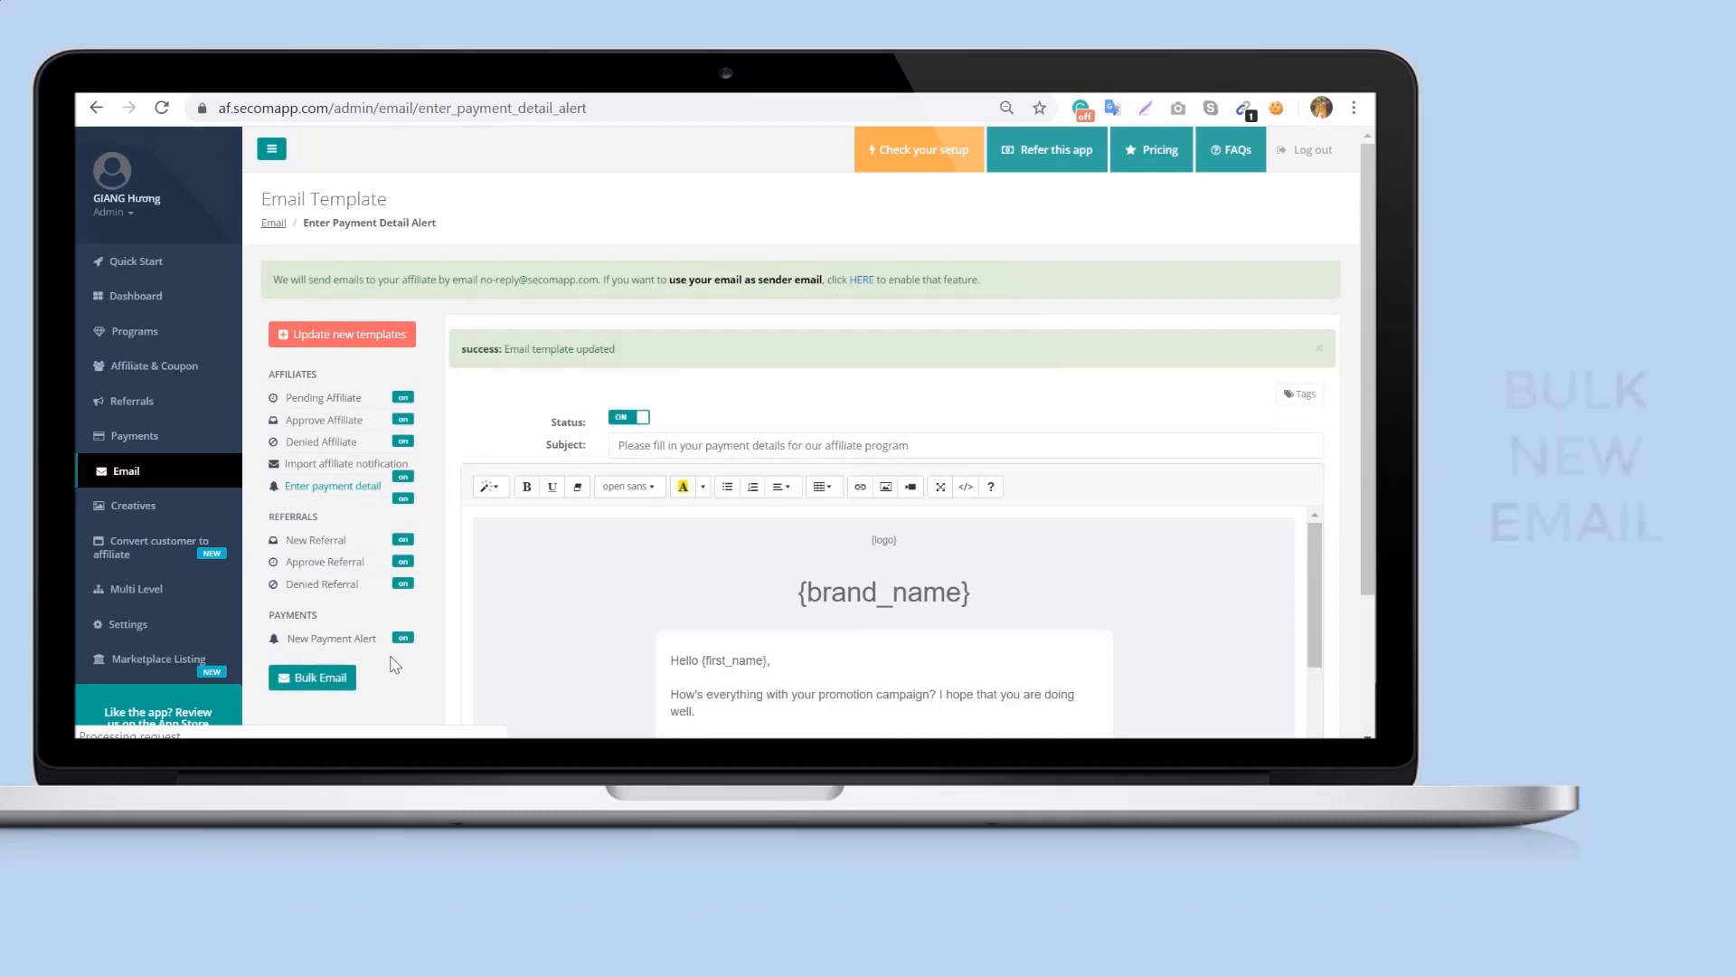
pyautogui.click(324, 680)
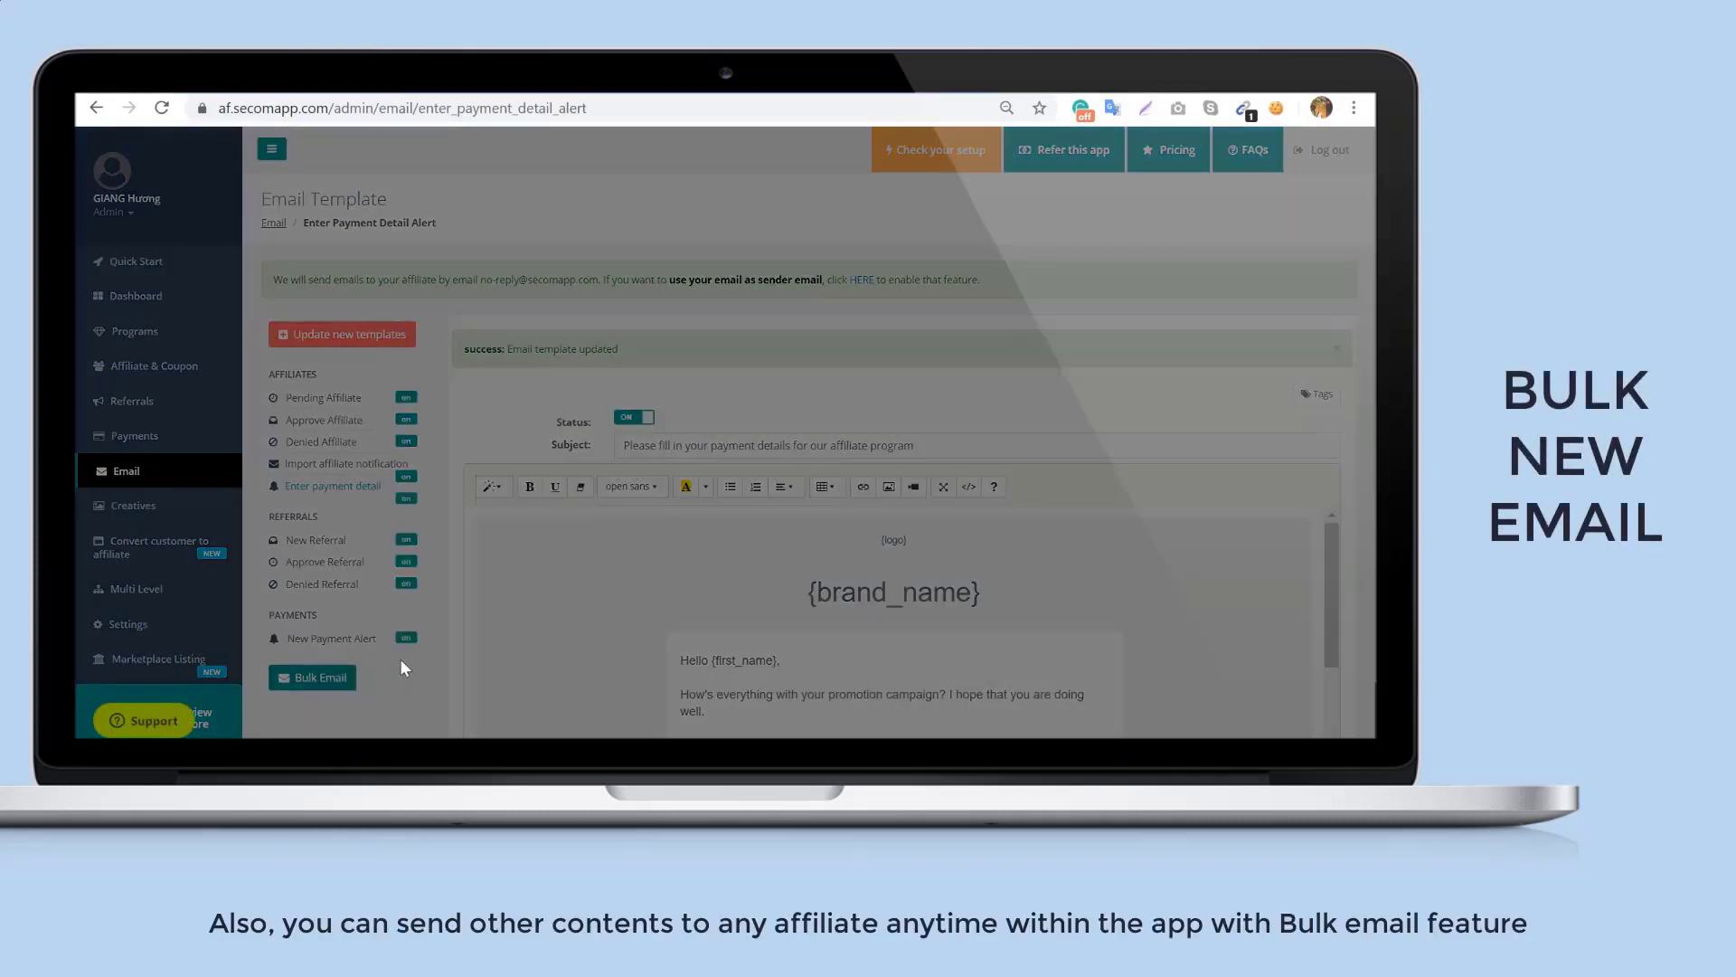
pyautogui.scroll(-5, 725, 465)
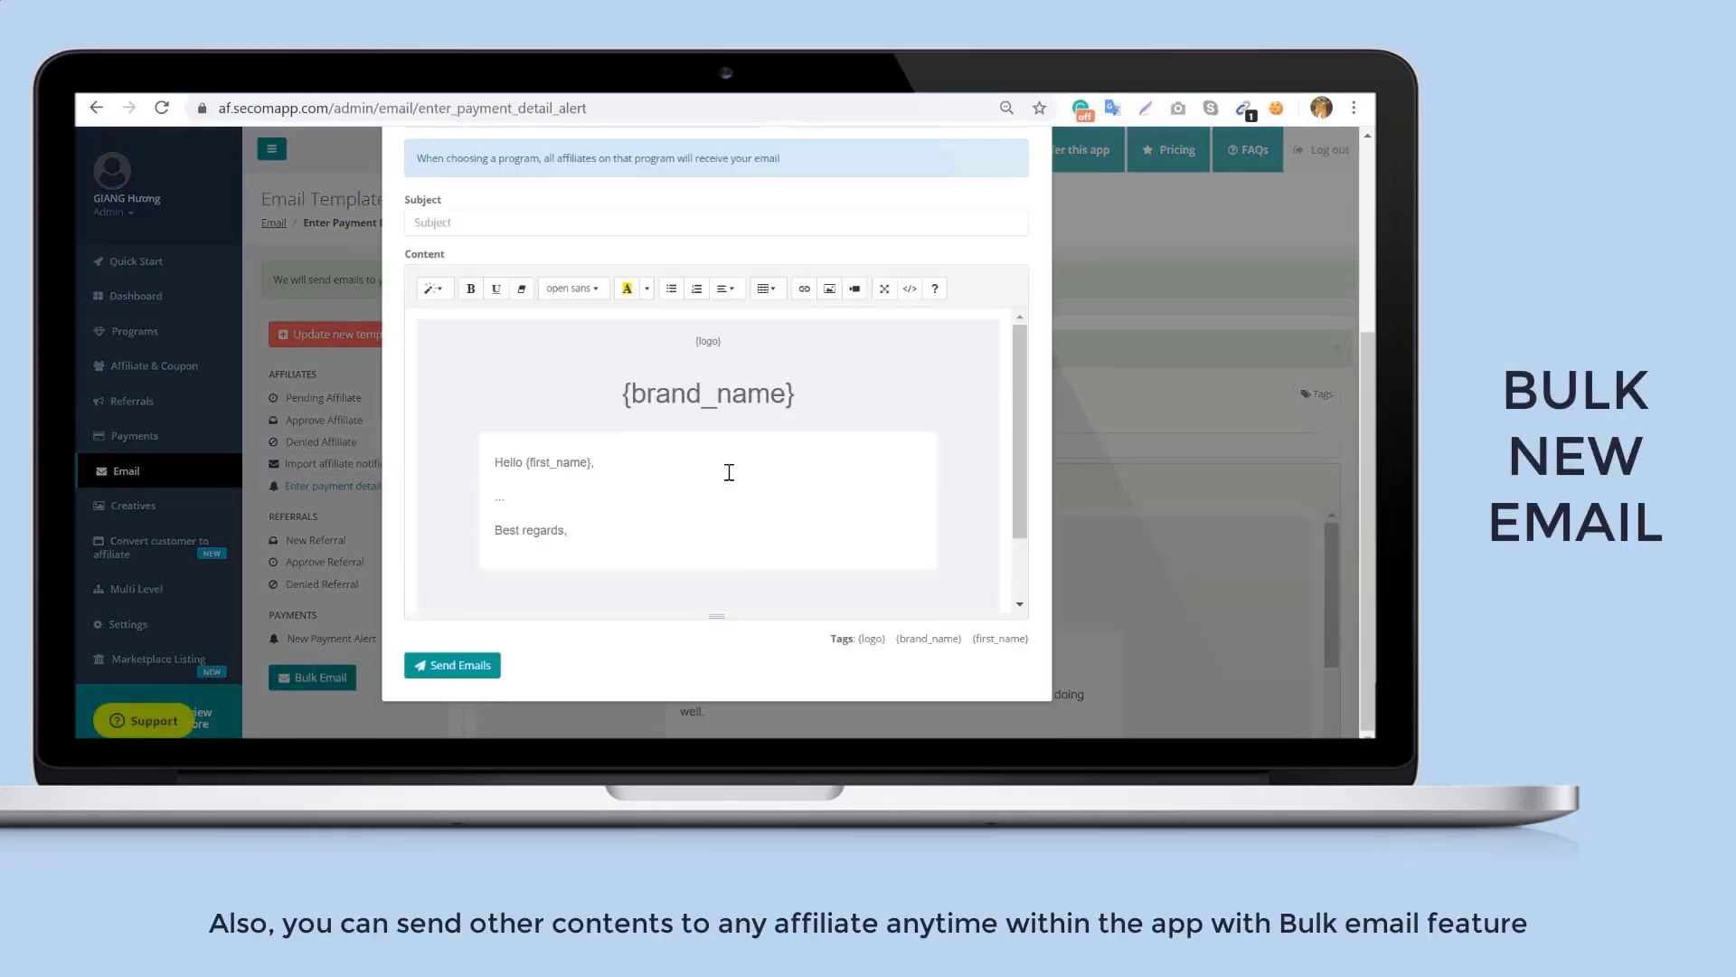
pyautogui.scroll(5, 730, 473)
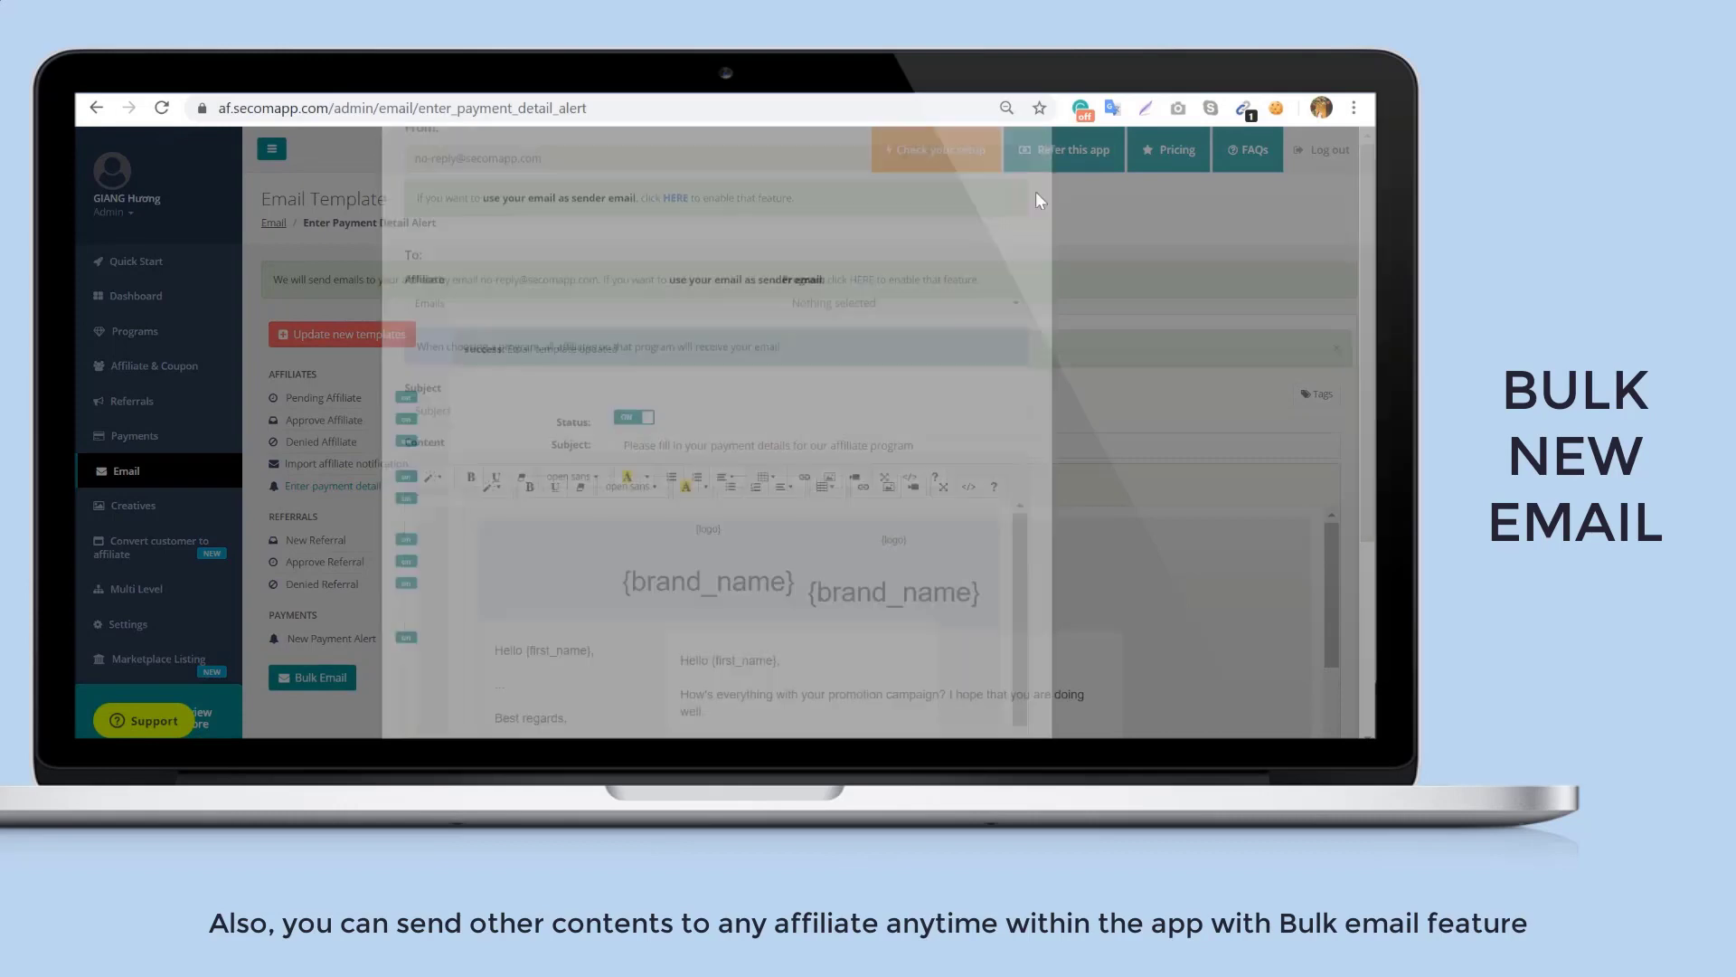
pyautogui.click(1033, 193)
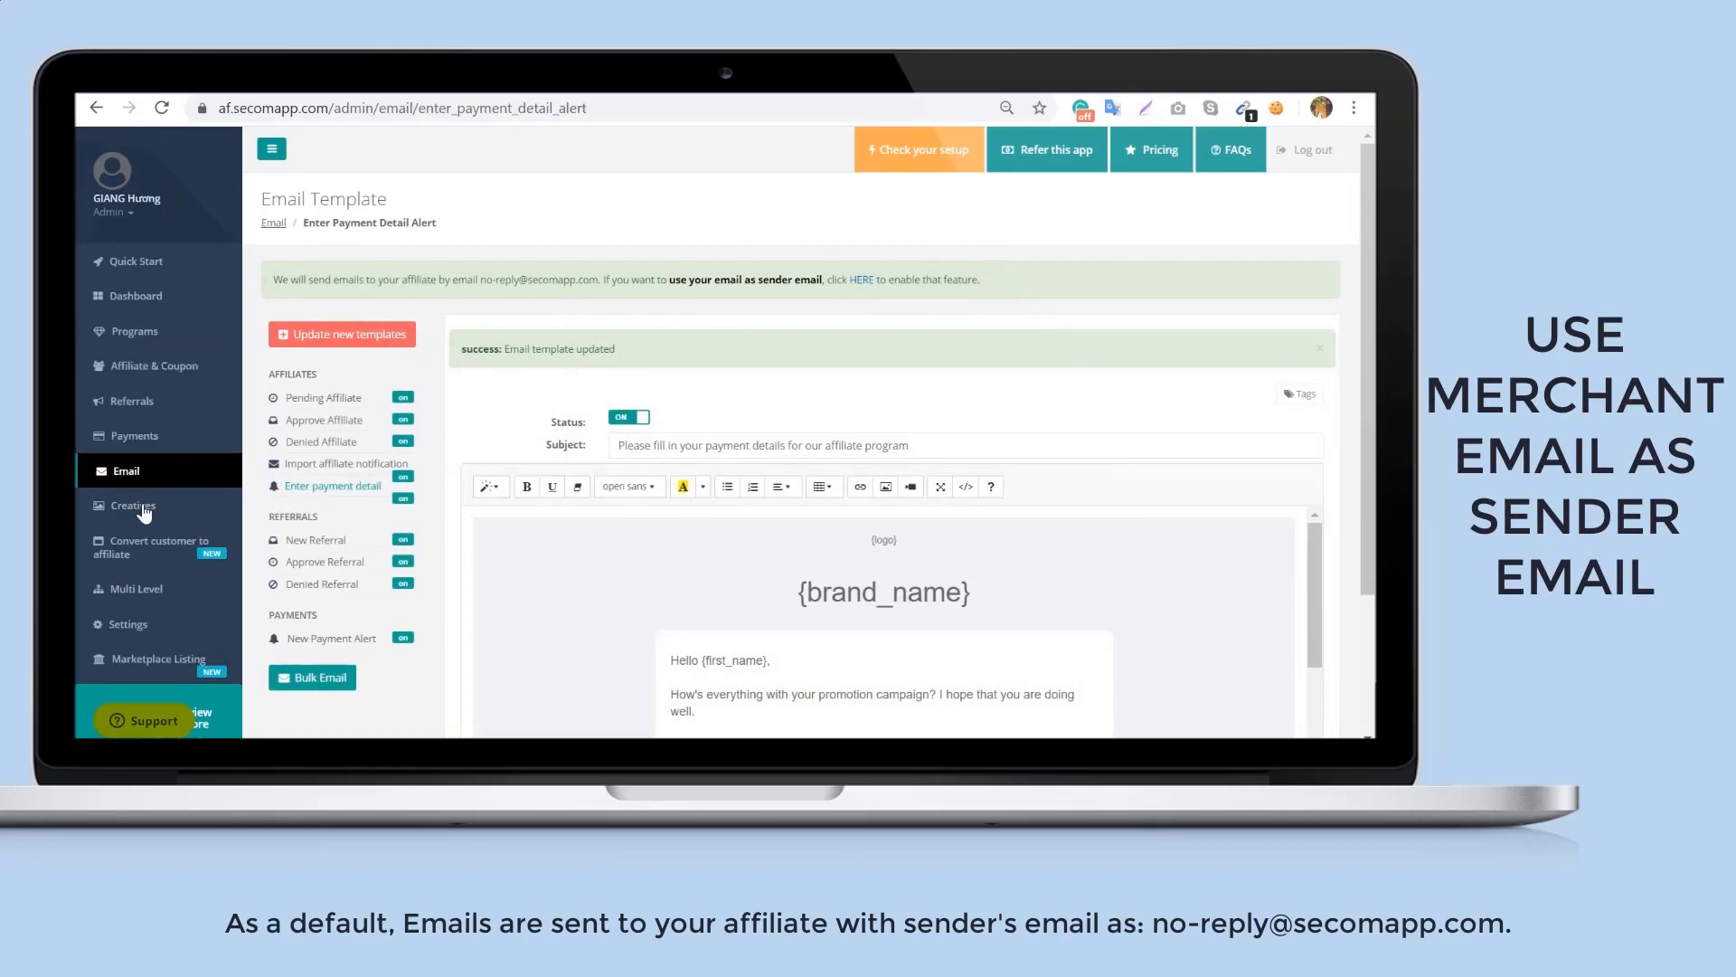
# In General settings, enable 'Use your email as sender's email' and save the change
pyautogui.click(158, 634)
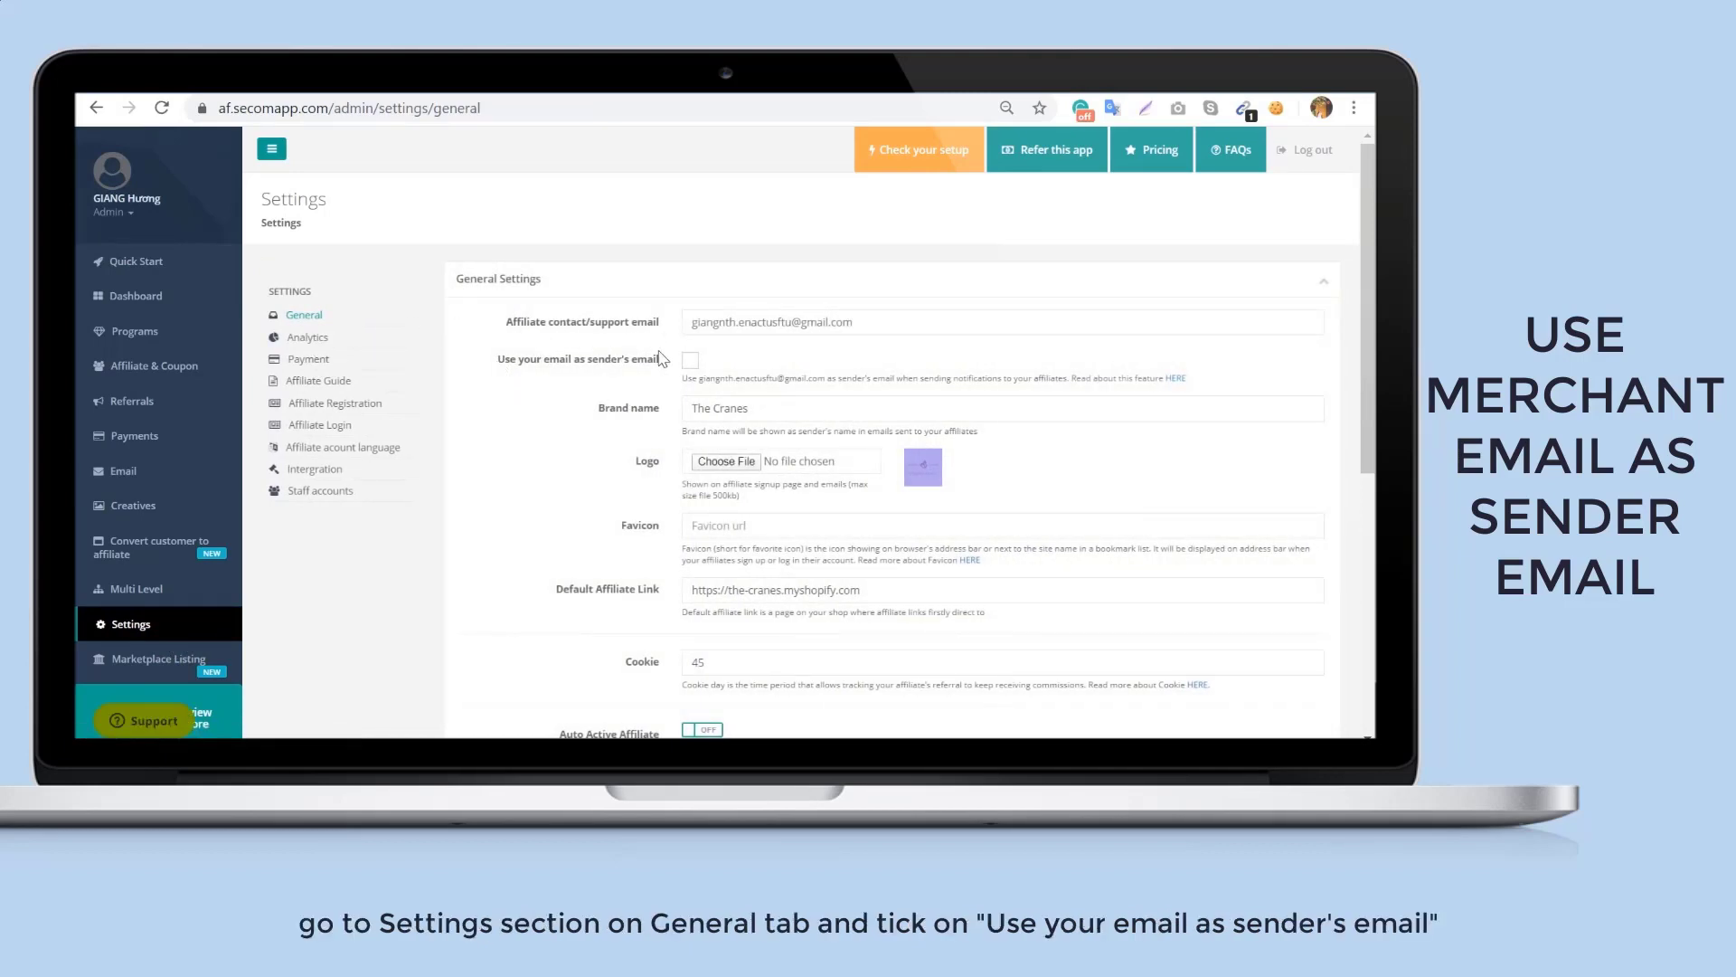
pyautogui.click(691, 361)
pyautogui.scroll(-5, 794, 398)
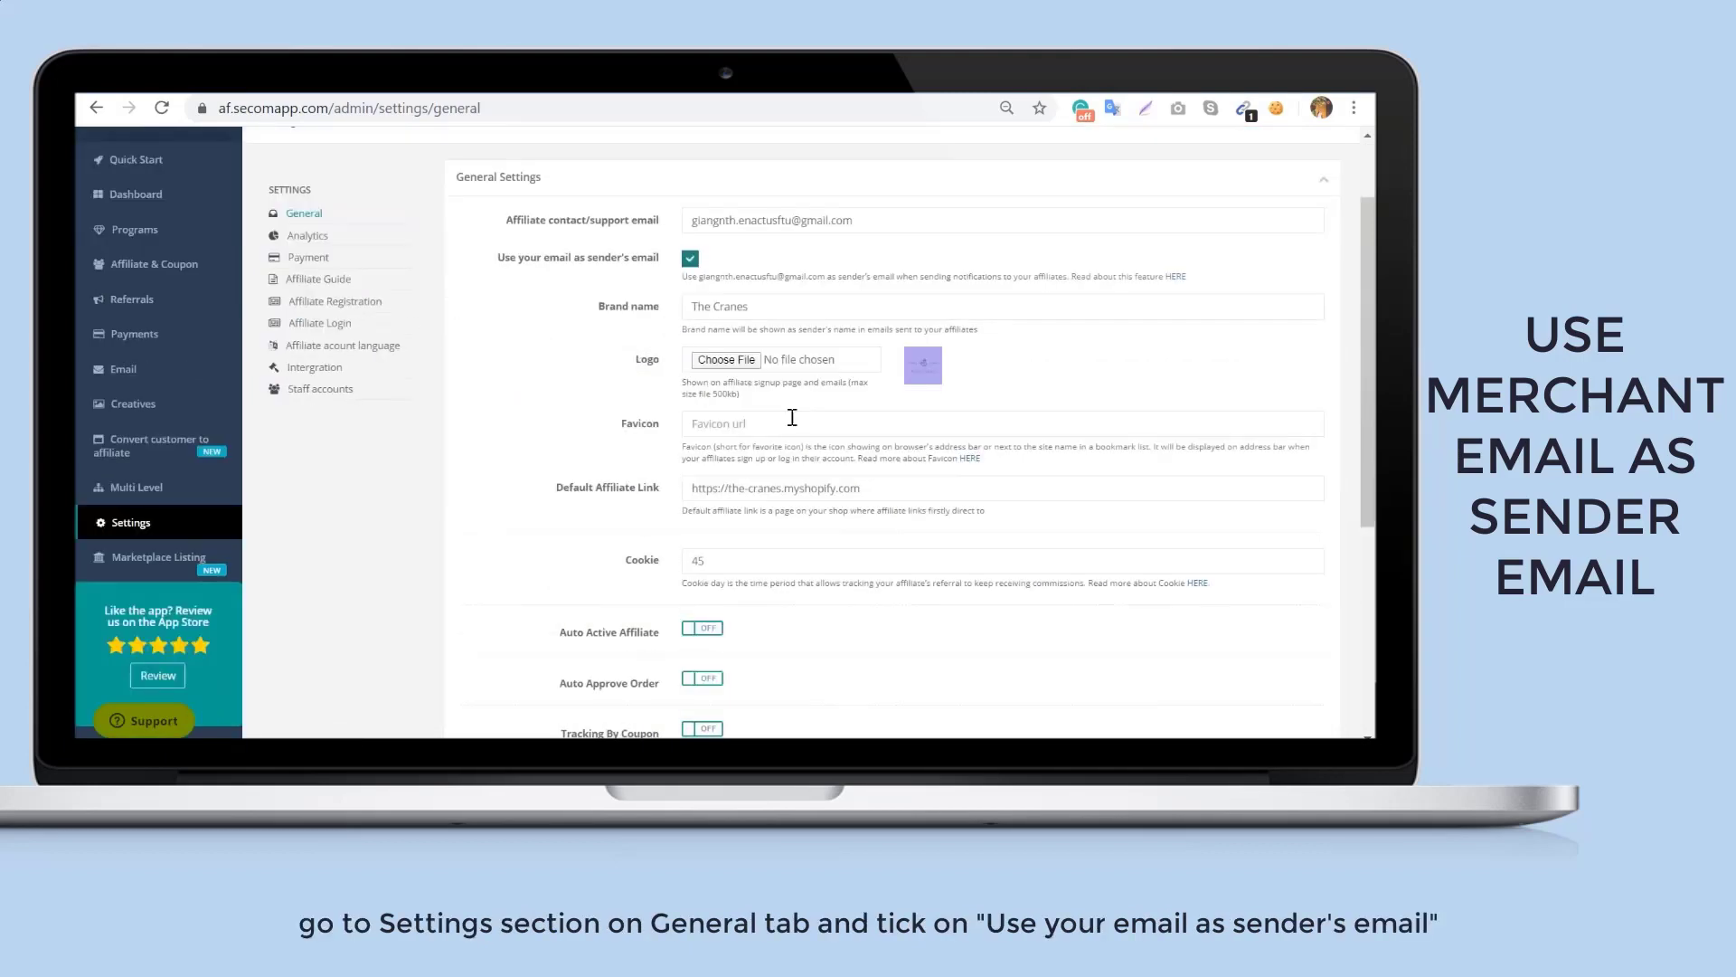
pyautogui.click(668, 656)
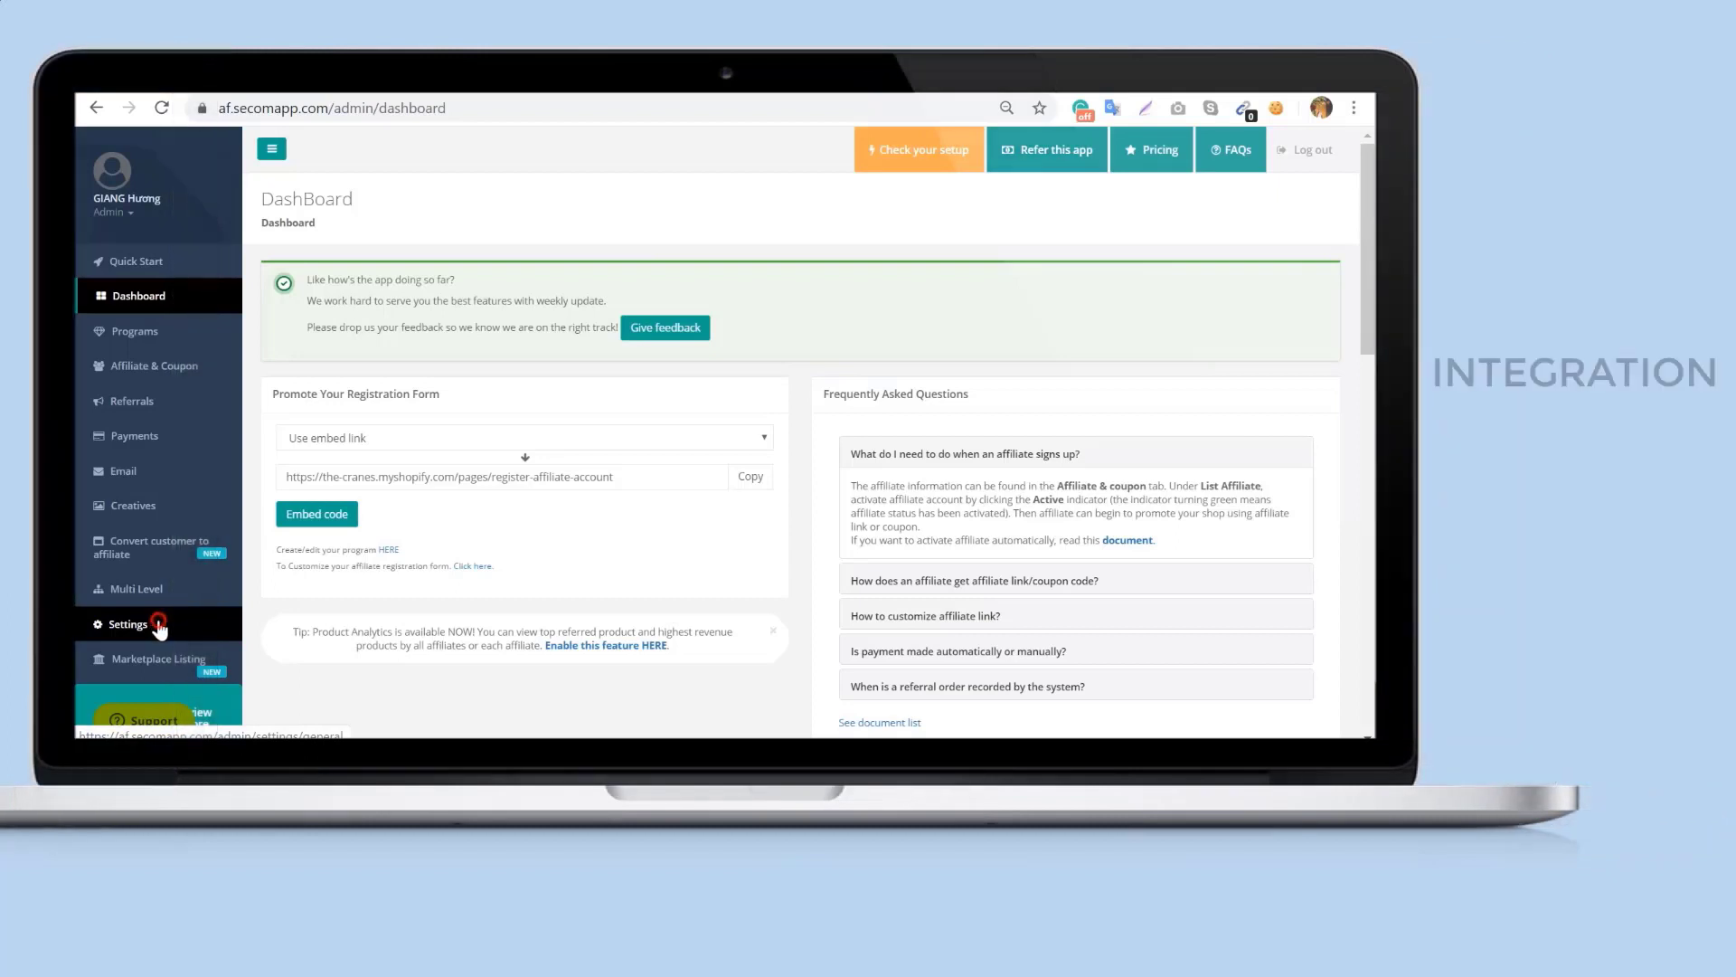
# Open Settings > Integration and copy the Third Party Tracking script link
pyautogui.click(159, 626)
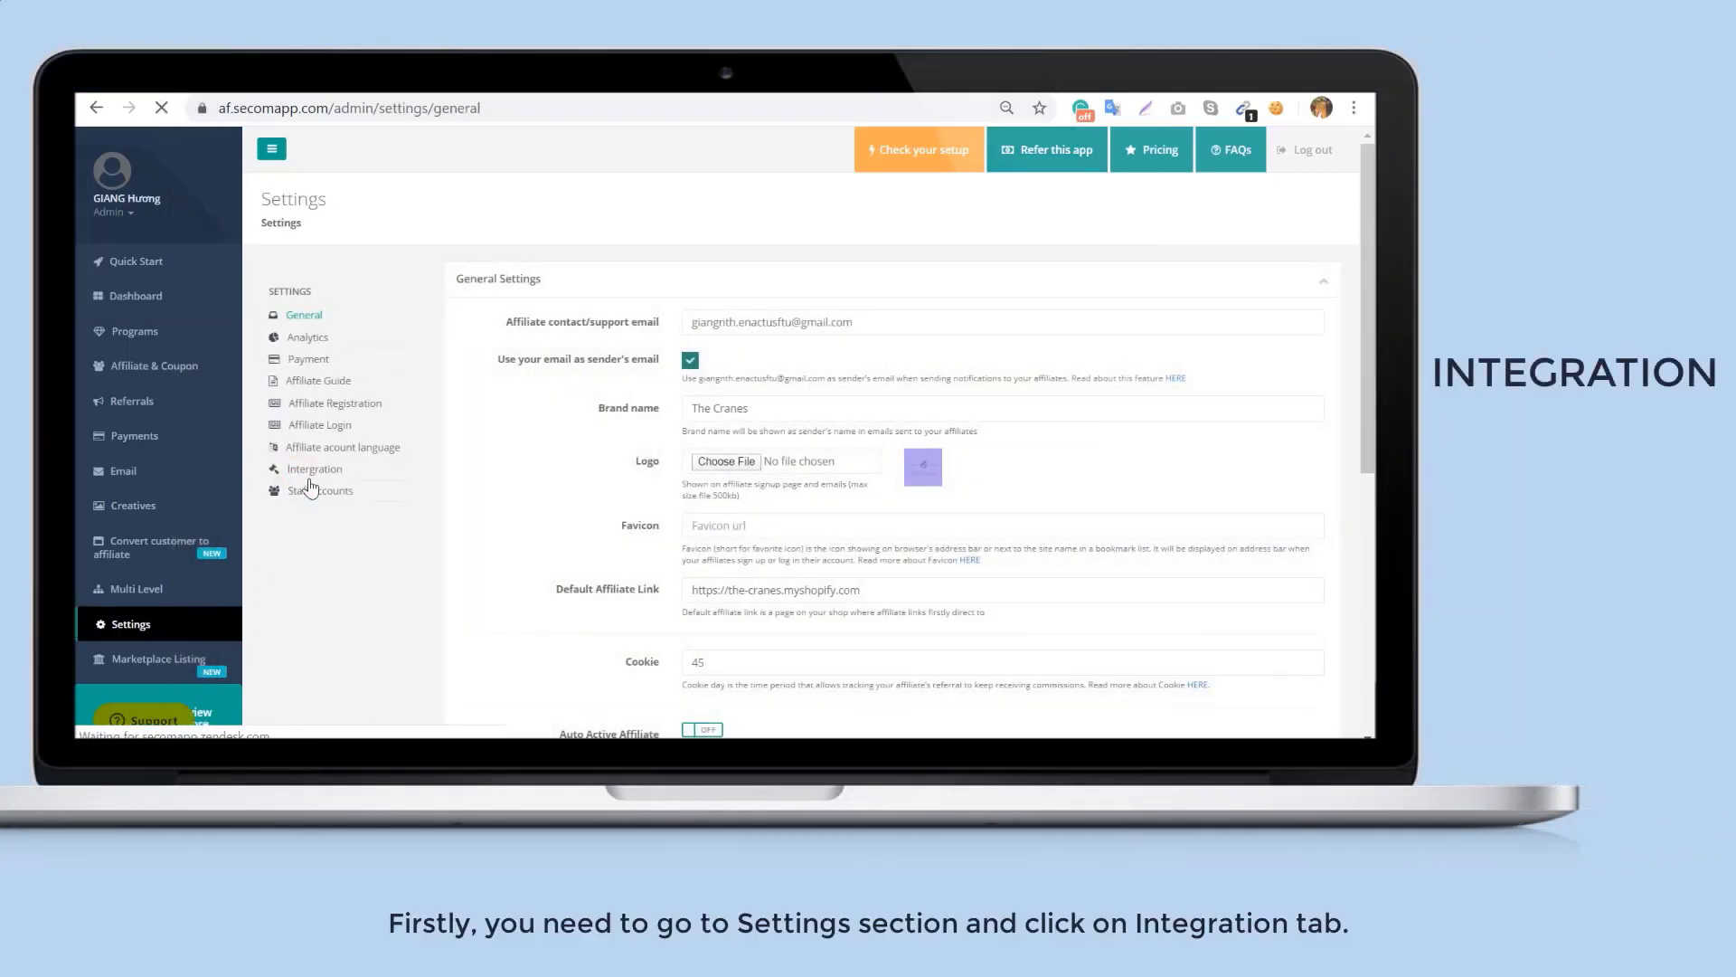
pyautogui.click(313, 469)
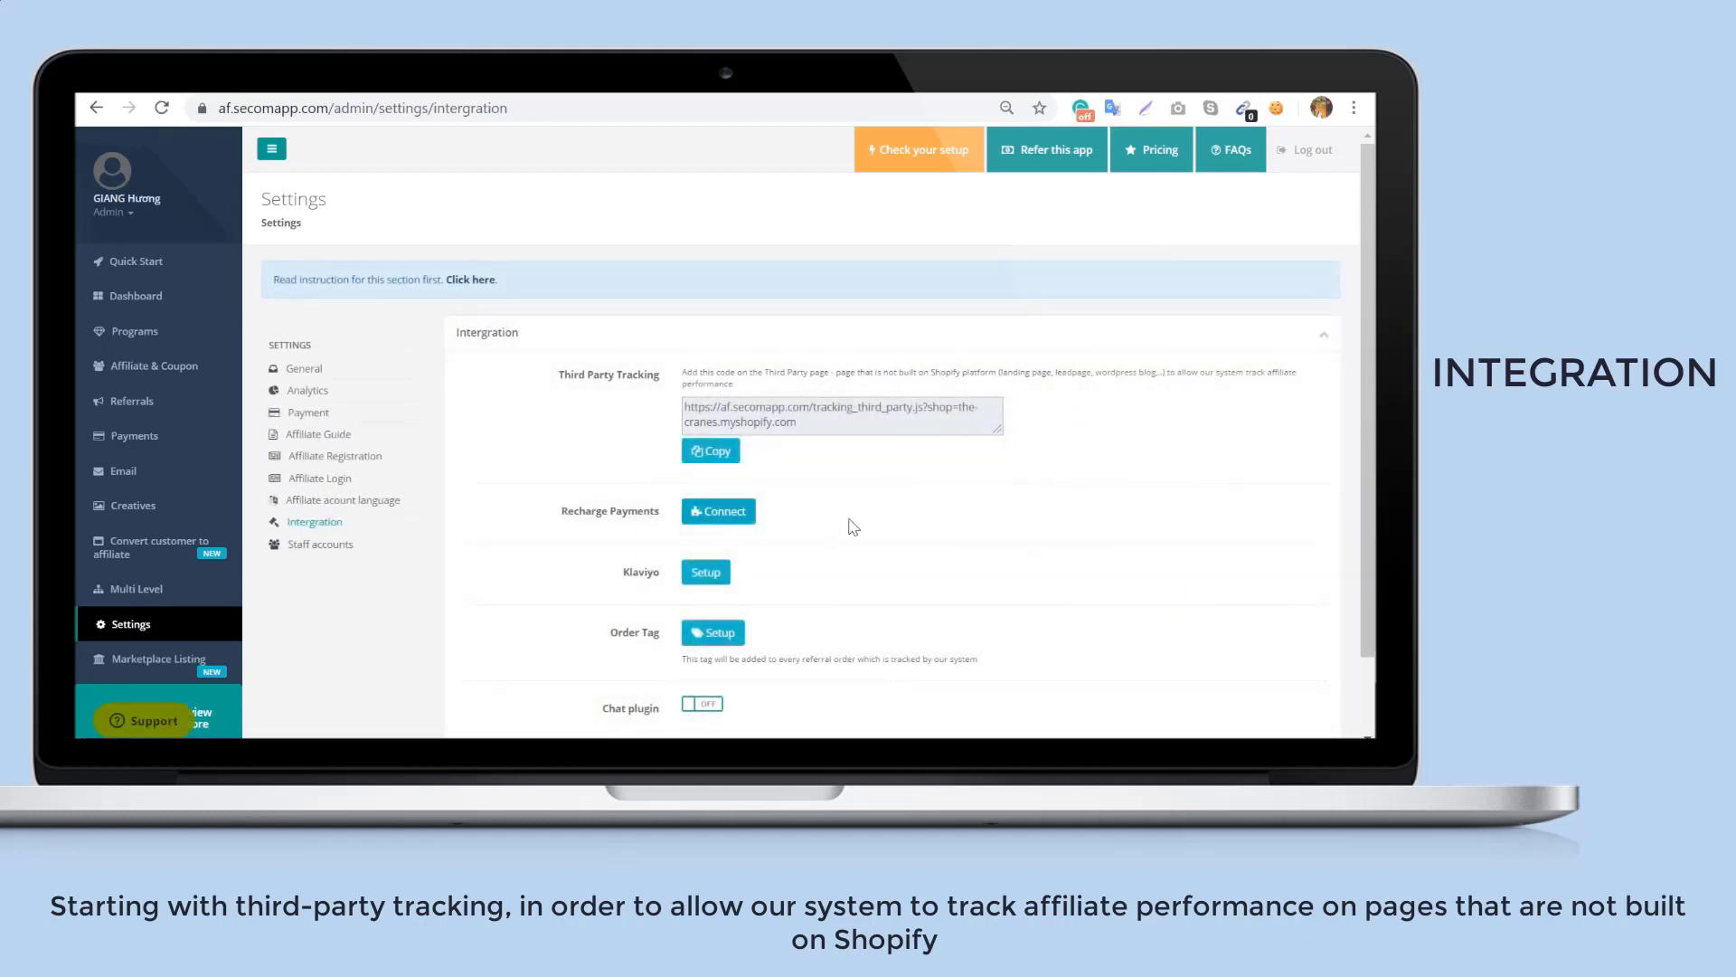
pyautogui.click(702, 454)
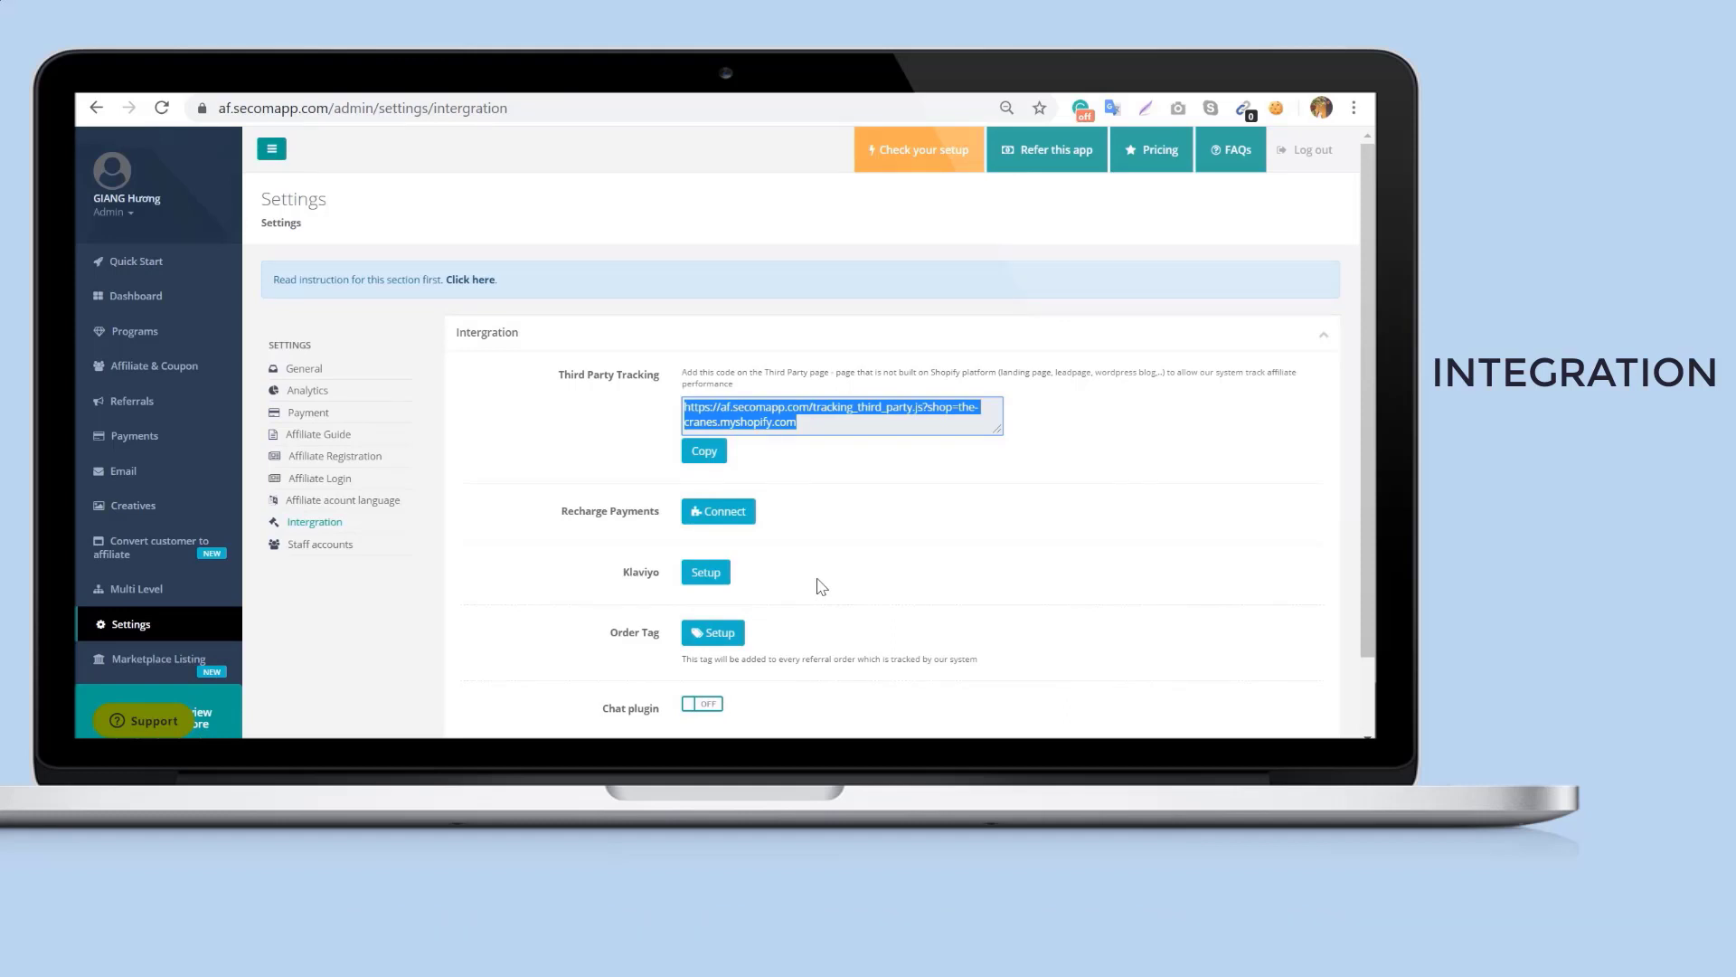
# Switch the Chat plugin integration toggle on and save it
pyautogui.scroll(-1, 821, 587)
pyautogui.click(702, 614)
pyautogui.scroll(-1, 770, 613)
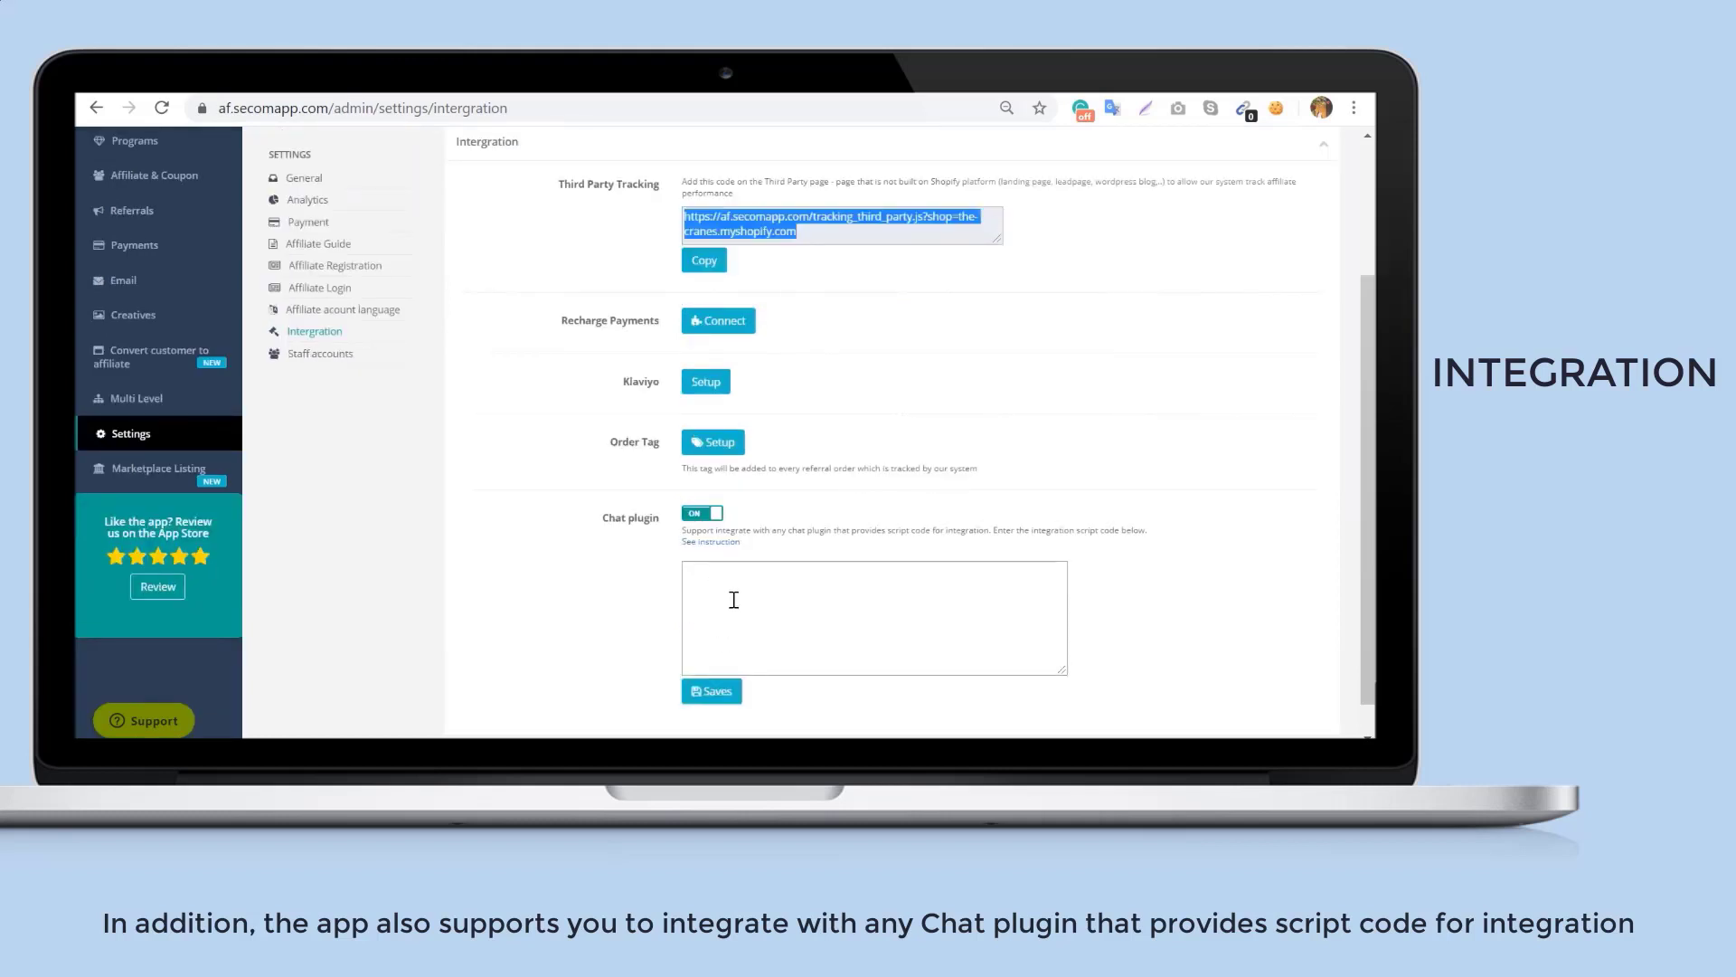
pyautogui.scroll(-1, 755, 602)
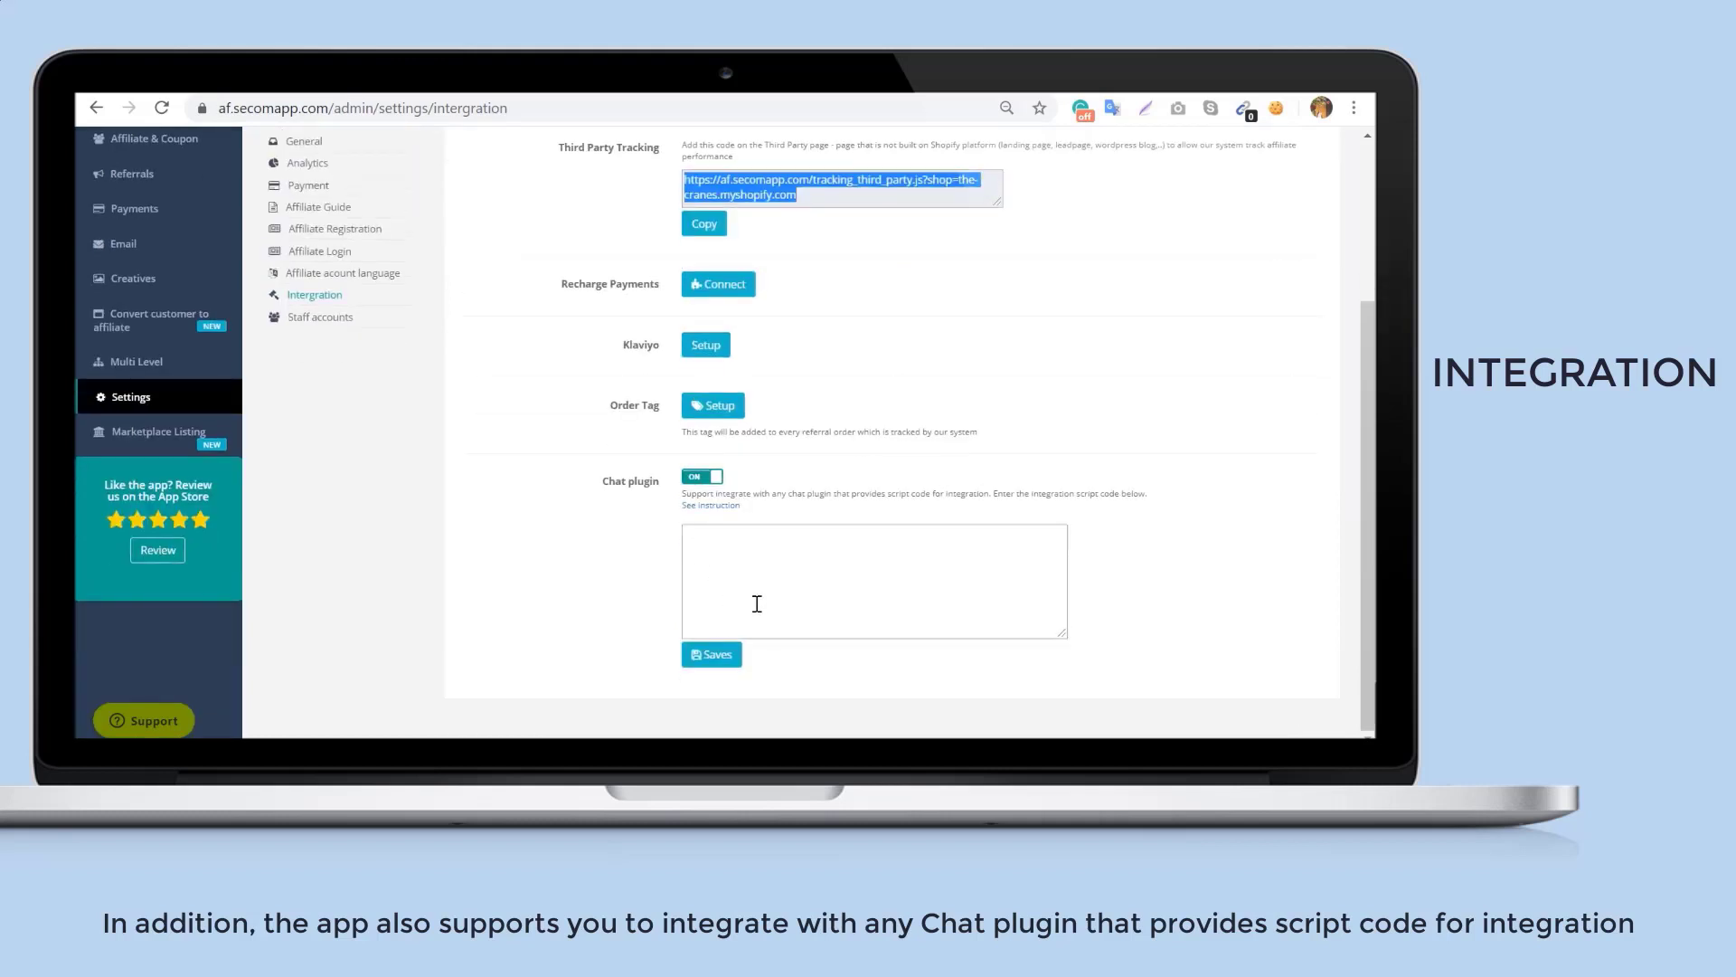
pyautogui.click(723, 655)
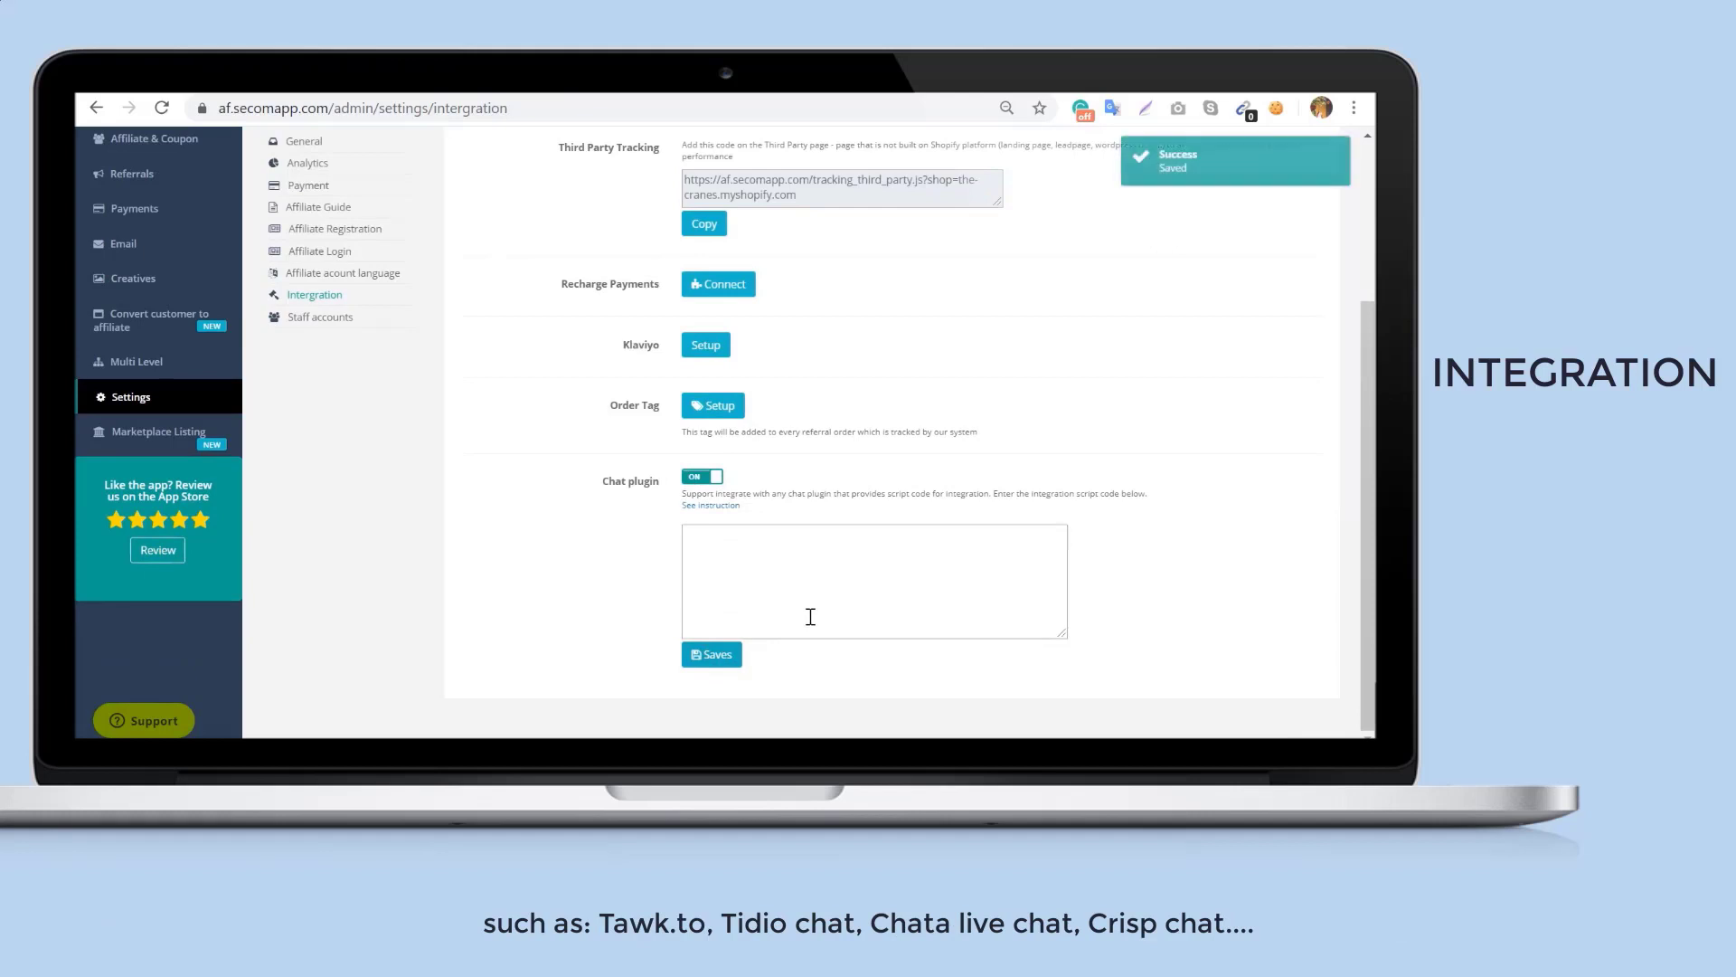